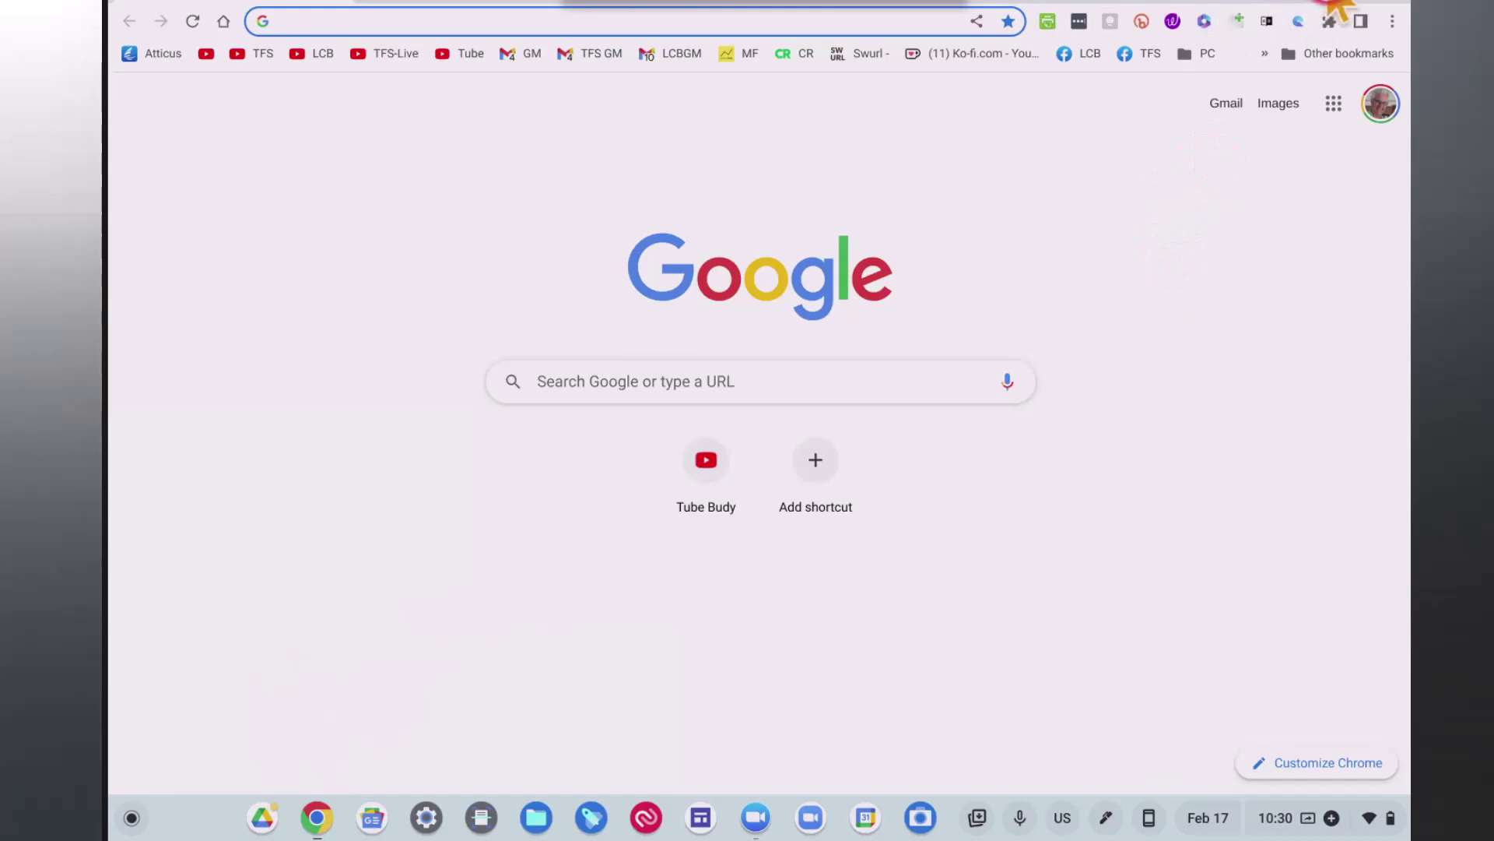
# Move the Drive shortcut to the top of the Google apps panel.
pyautogui.click(1334, 109)
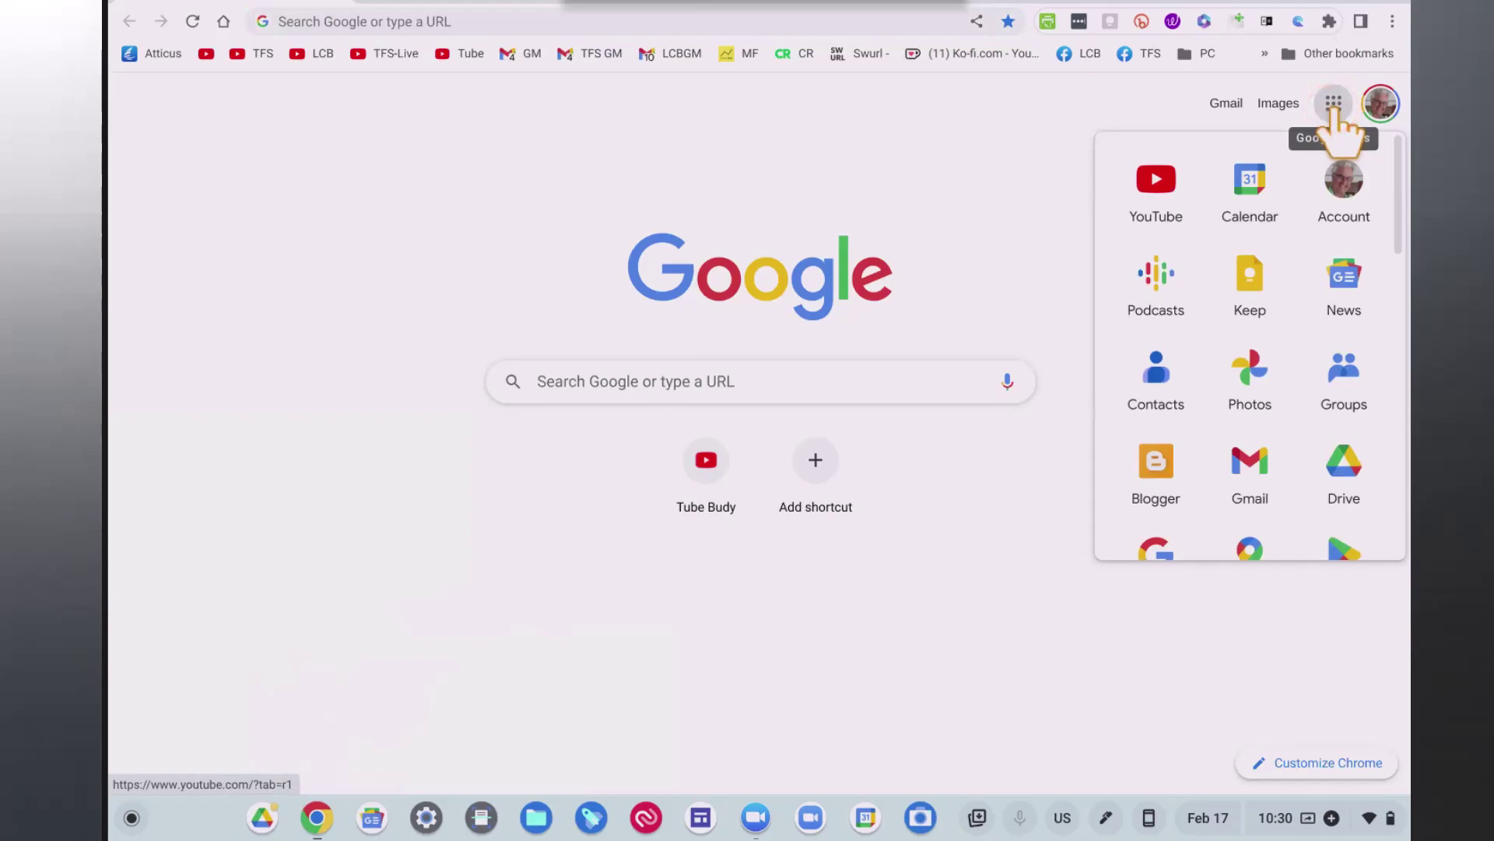
pyautogui.click(1355, 269)
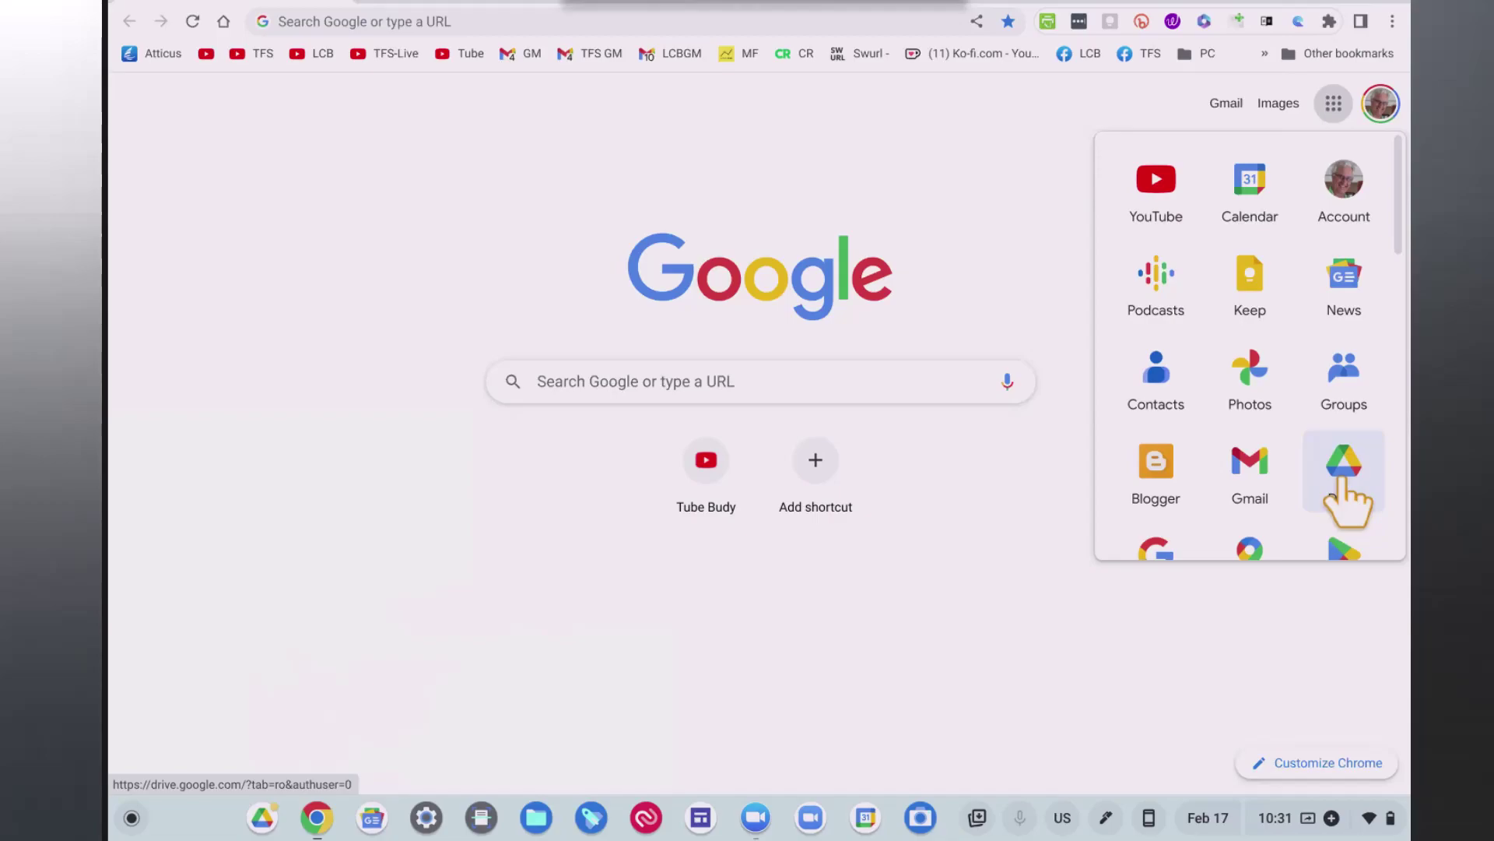
pyautogui.click(1340, 473)
pyautogui.click(1355, 484)
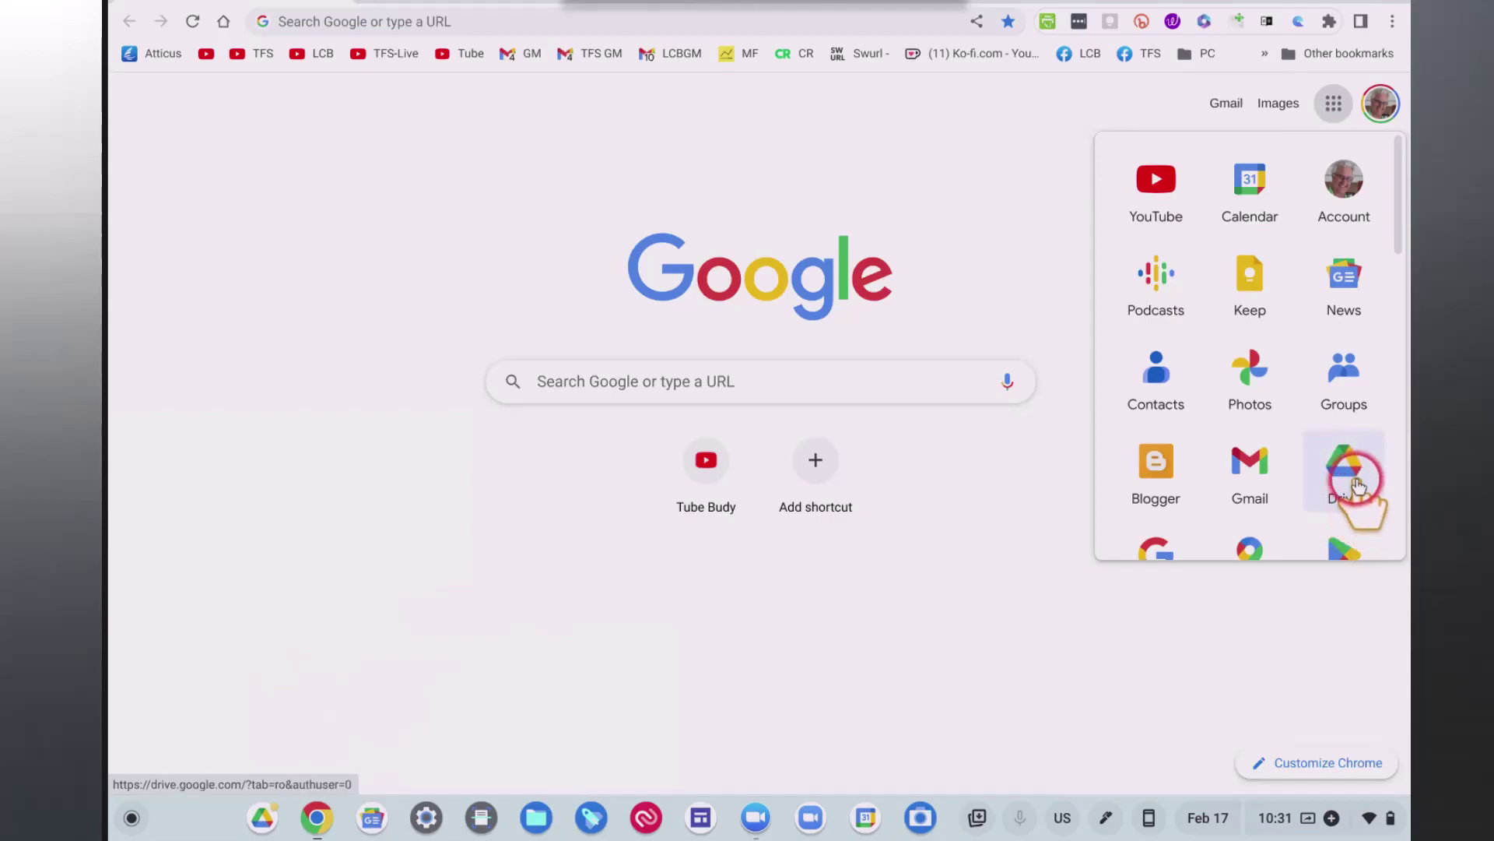
pyautogui.click(1351, 476)
pyautogui.moveTo(1351, 476); pyautogui.dragTo(1163, 243)
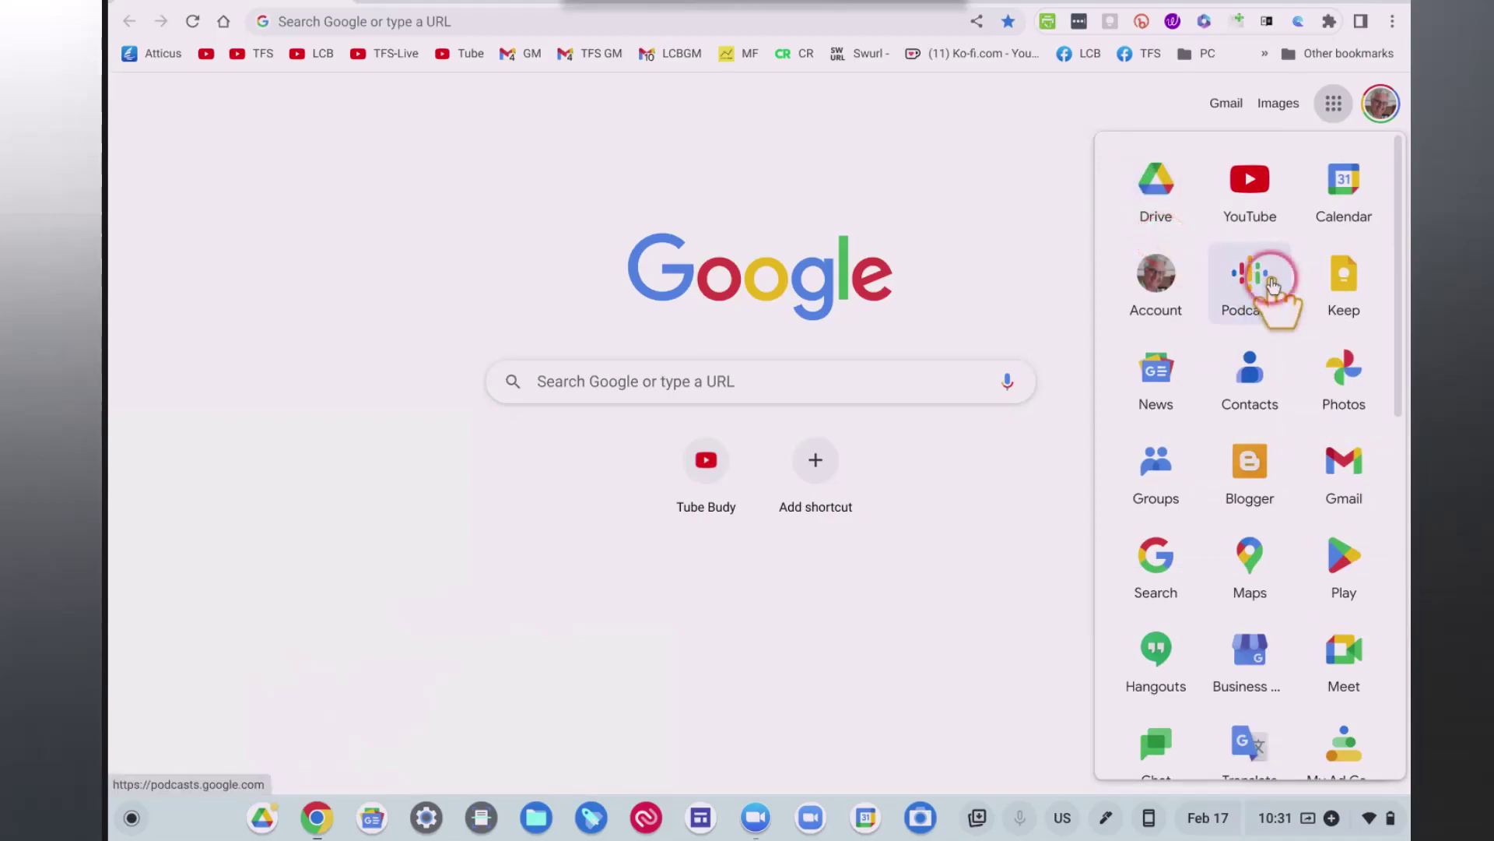
pyautogui.click(1163, 204)
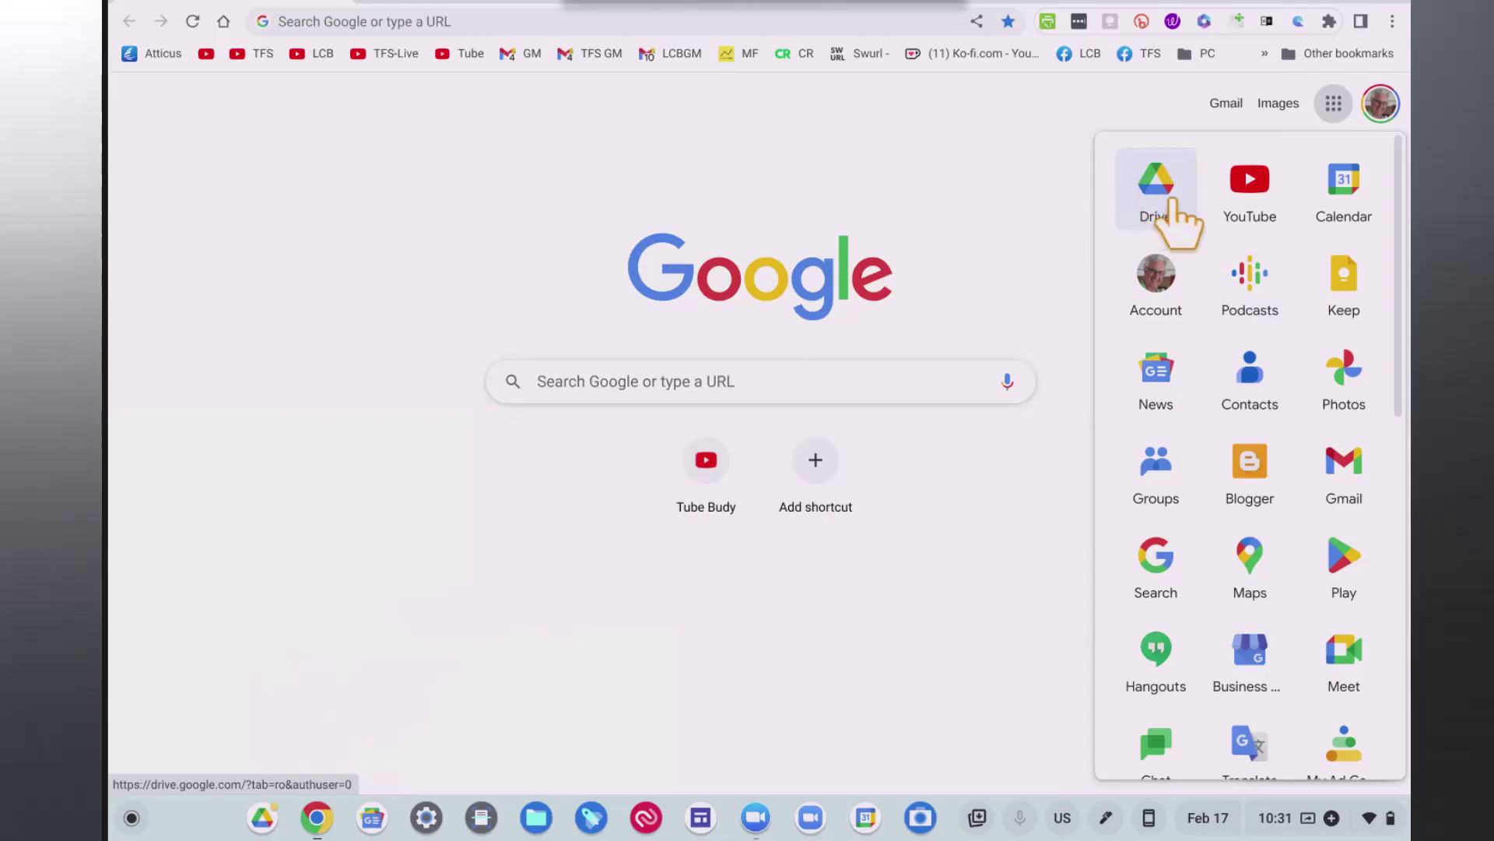
# Move the Docs shortcut into the top row beside Drive, then close the panel.
pyautogui.click(1246, 245)
pyautogui.scroll(-2, 1246, 244)
pyautogui.scroll(-2, 1246, 245)
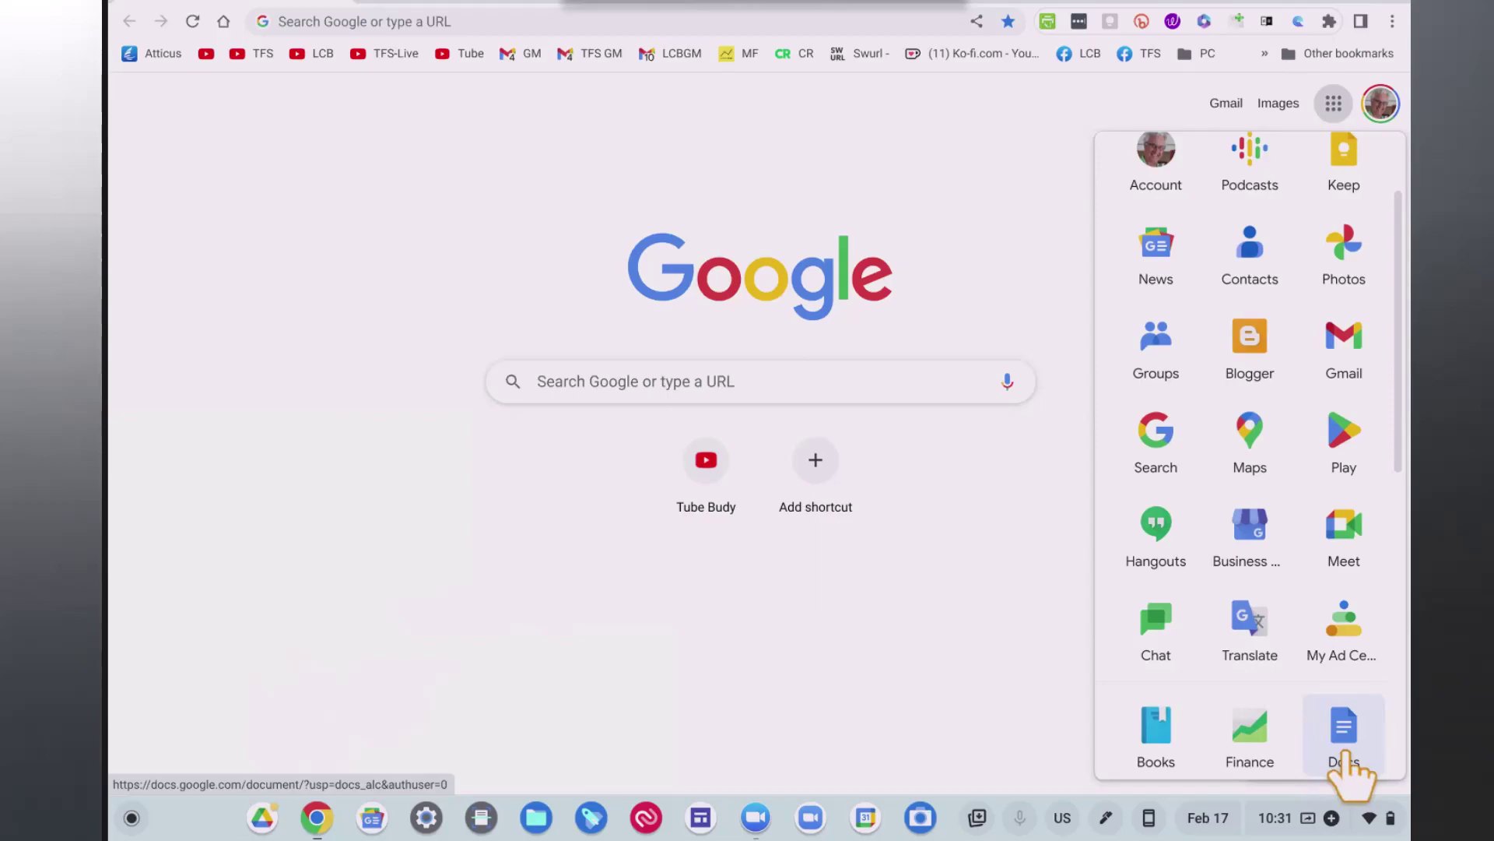
pyautogui.moveTo(1344, 738); pyautogui.dragTo(1153, 185)
pyautogui.moveTo(1401, 261); pyautogui.dragTo(1401, 207)
pyautogui.click(1165, 269)
pyautogui.moveTo(1165, 269); pyautogui.dragTo(1242, 190)
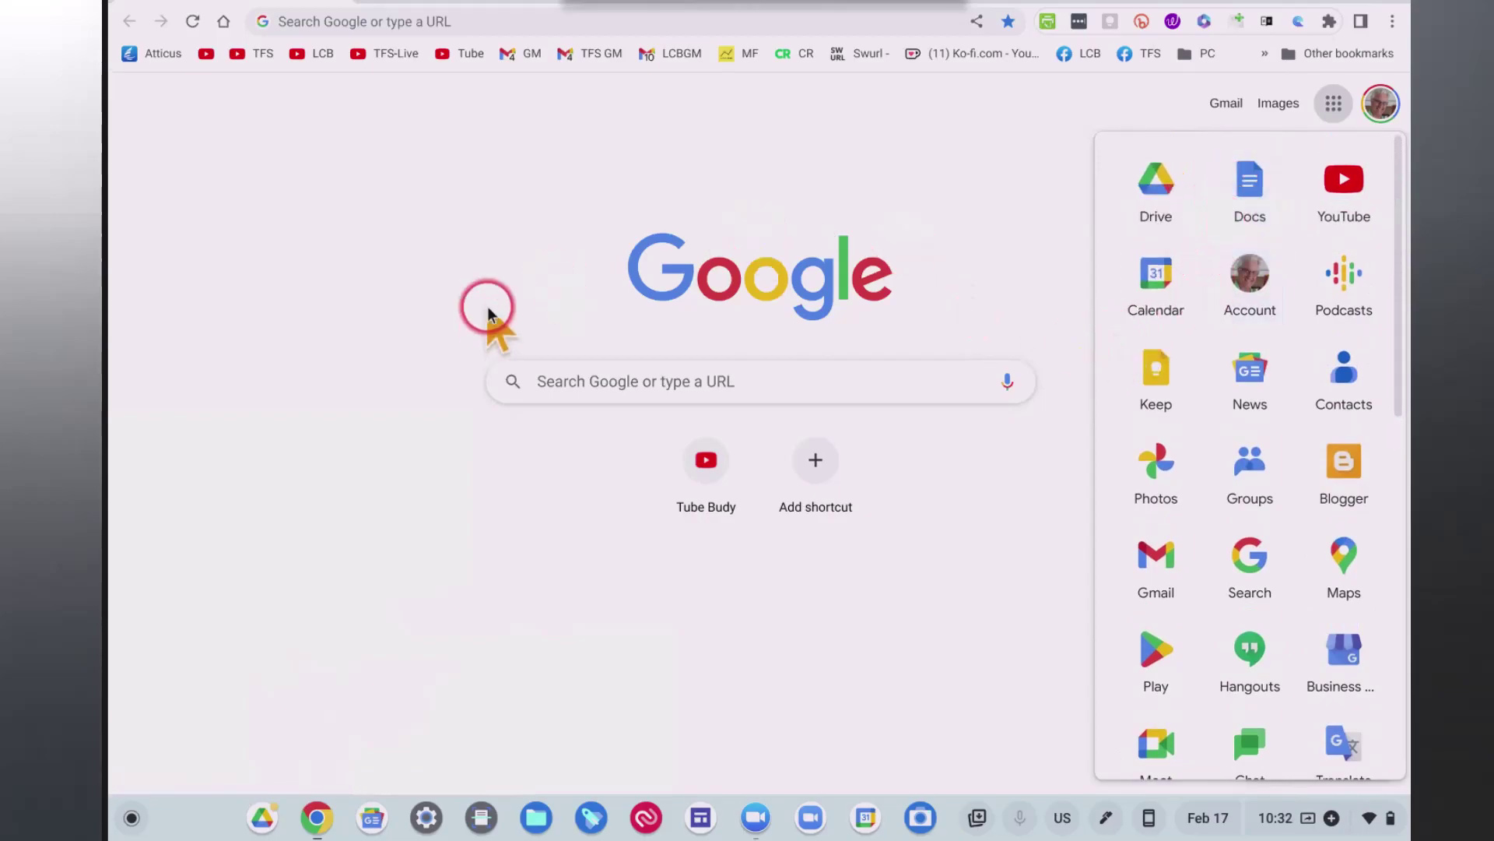
pyautogui.click(934, 117)
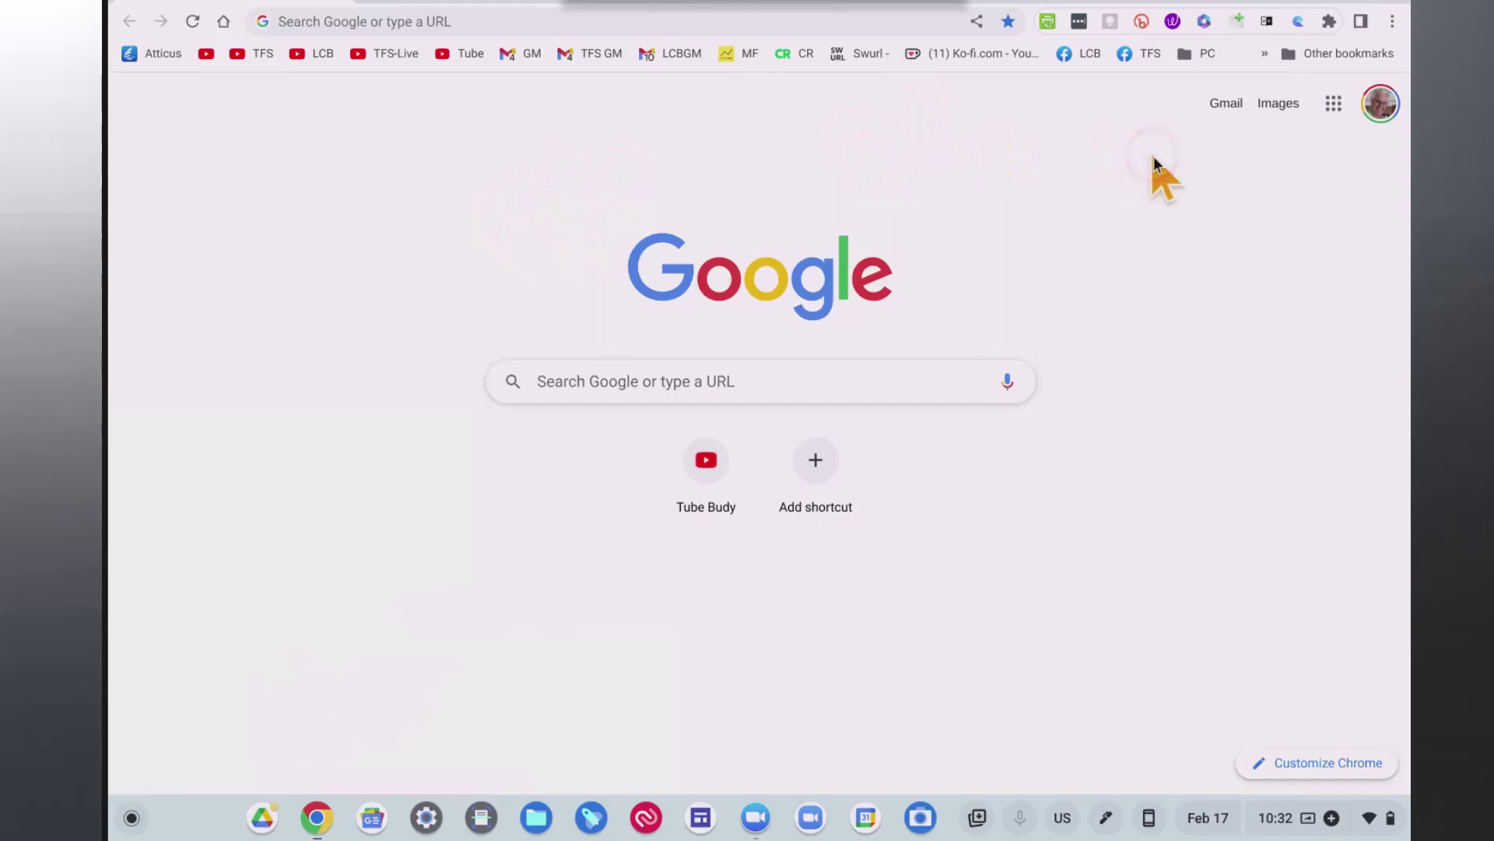
# Set Chrome aside and open the ChromeOS launcher, scrolling through the full app grid.
pyautogui.click(1334, 105)
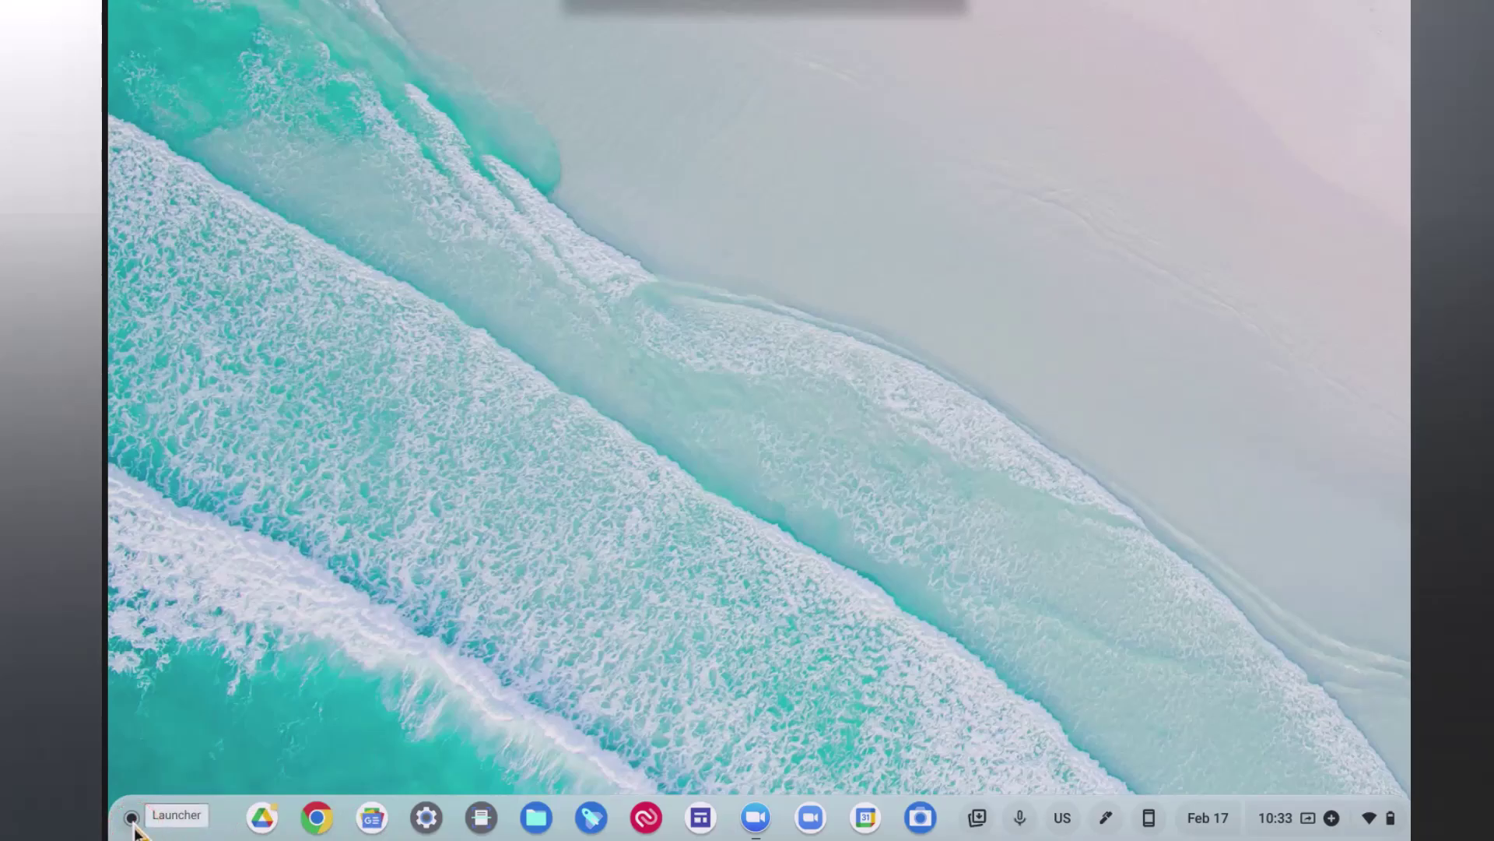
pyautogui.click(130, 817)
pyautogui.click(456, 438)
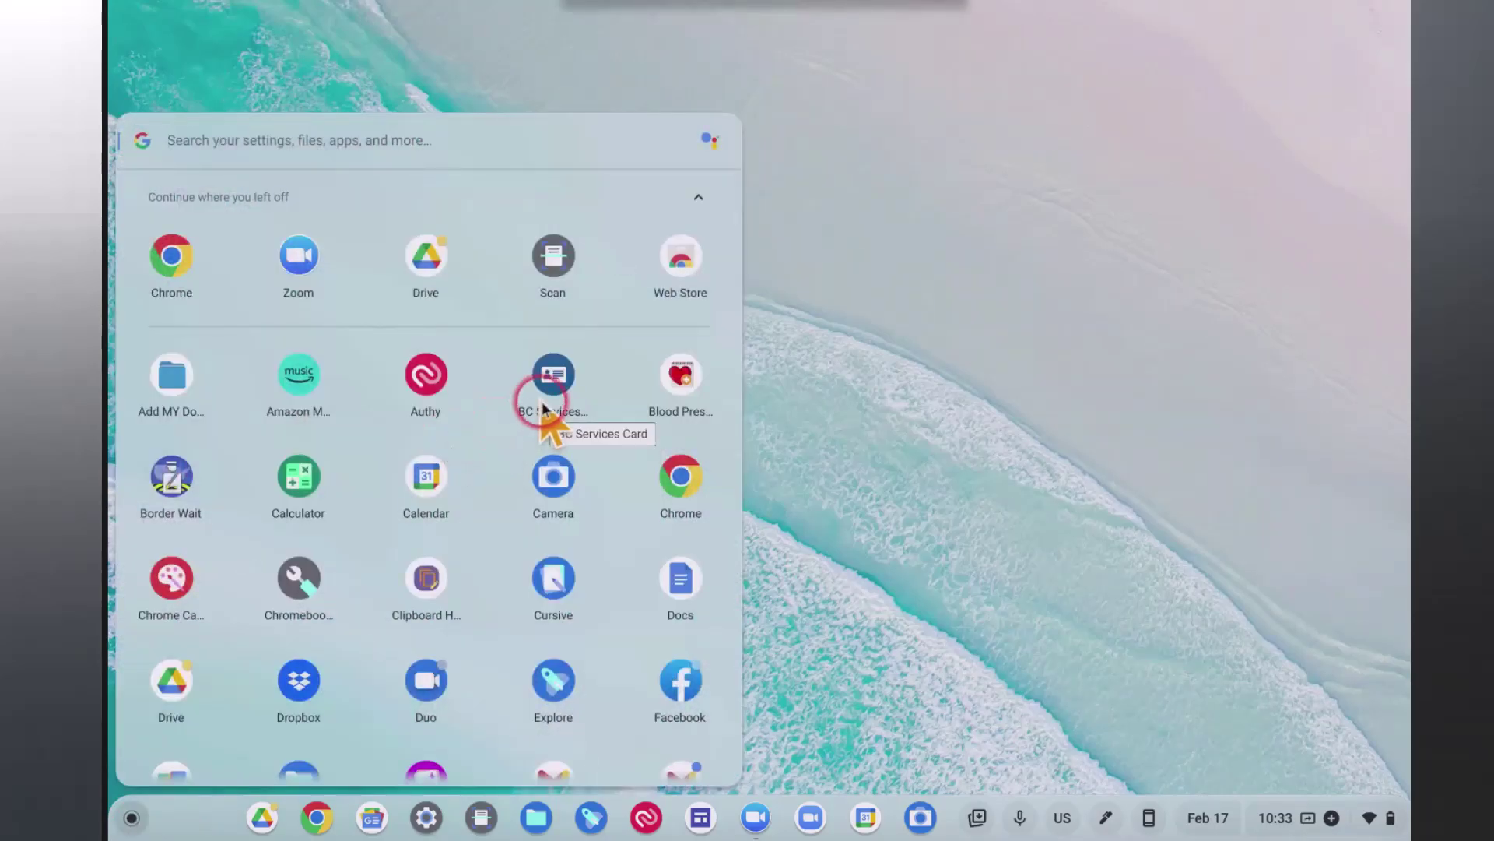
pyautogui.scroll(-2, 545, 401)
pyautogui.scroll(-2, 542, 404)
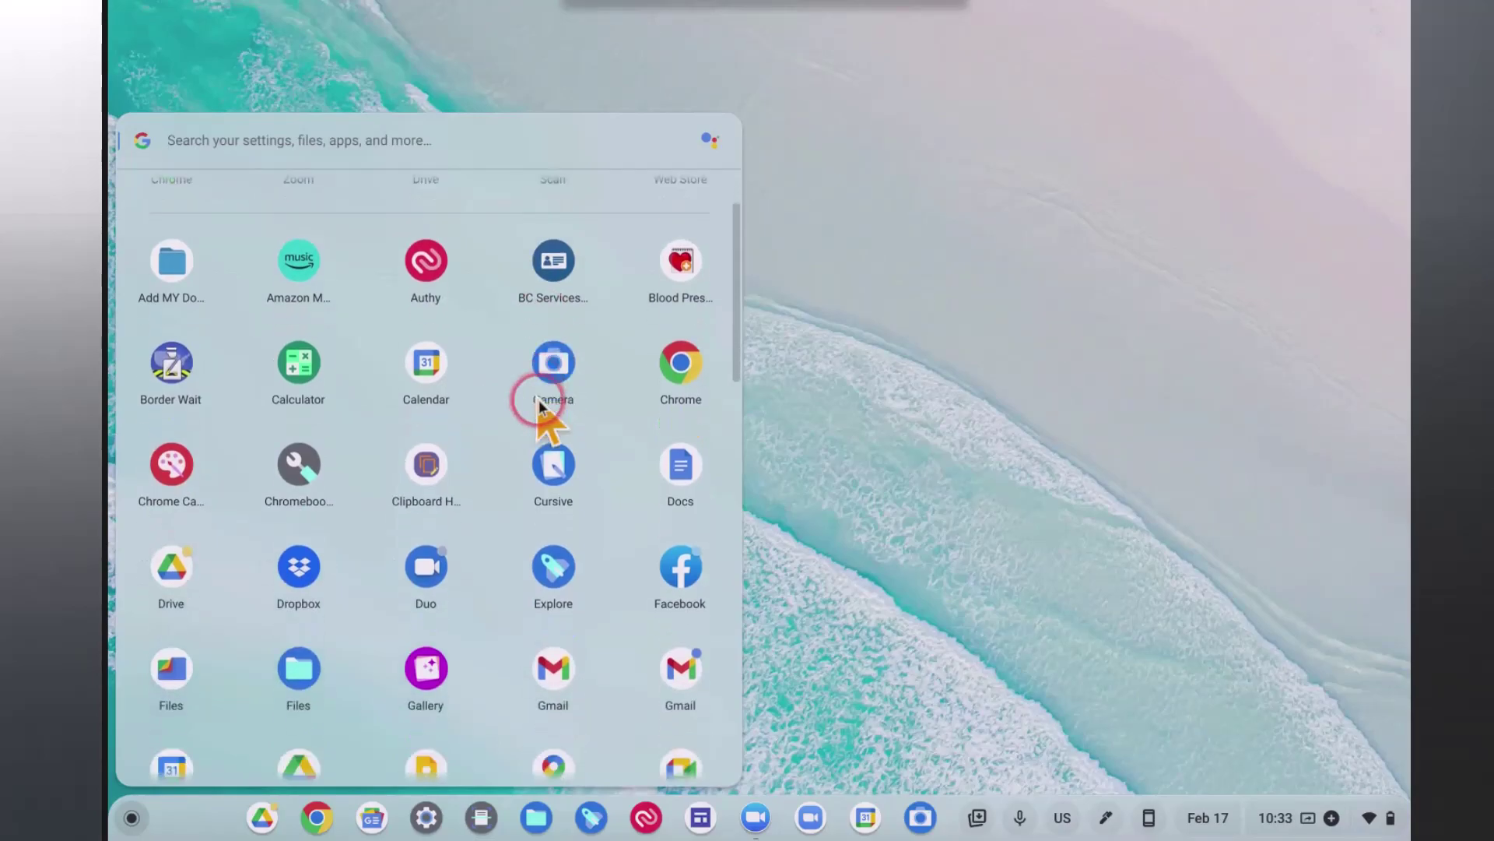
pyautogui.scroll(-1, 539, 405)
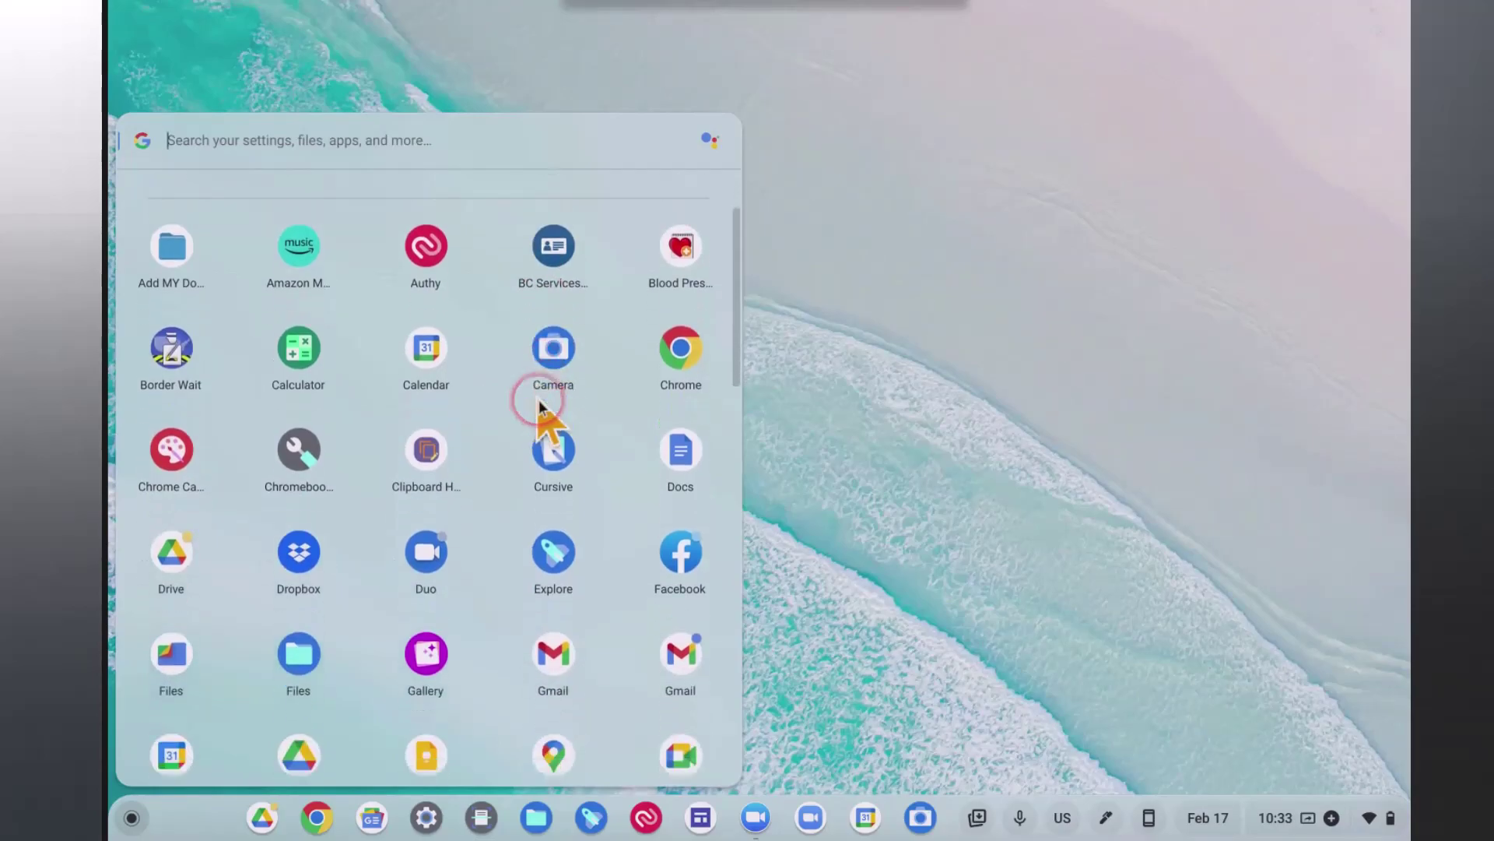
pyautogui.scroll(-2, 539, 405)
pyautogui.scroll(-3, 539, 399)
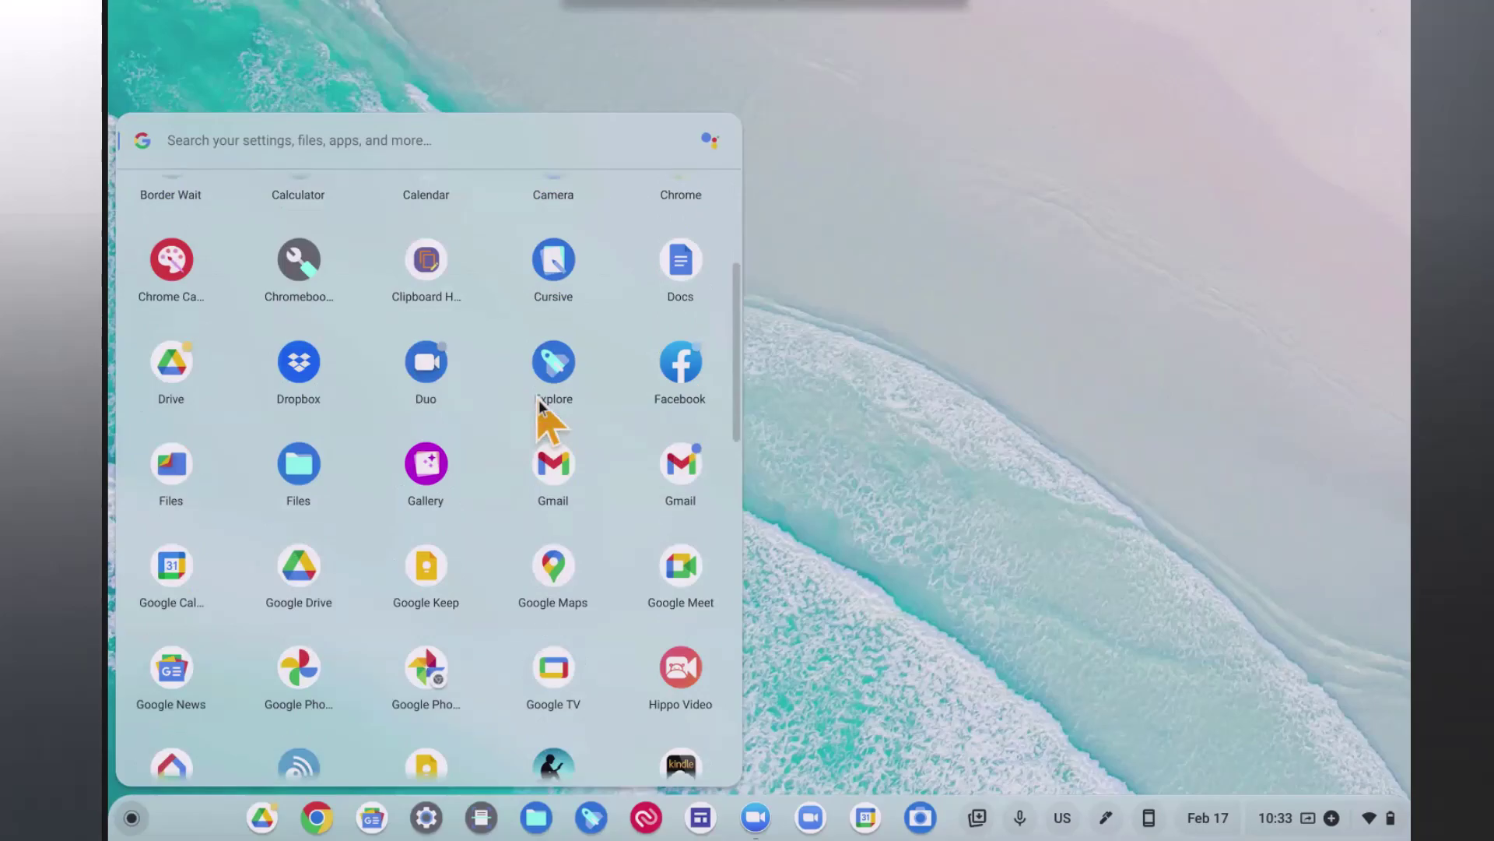
pyautogui.scroll(-1, 539, 399)
pyautogui.scroll(10, 539, 399)
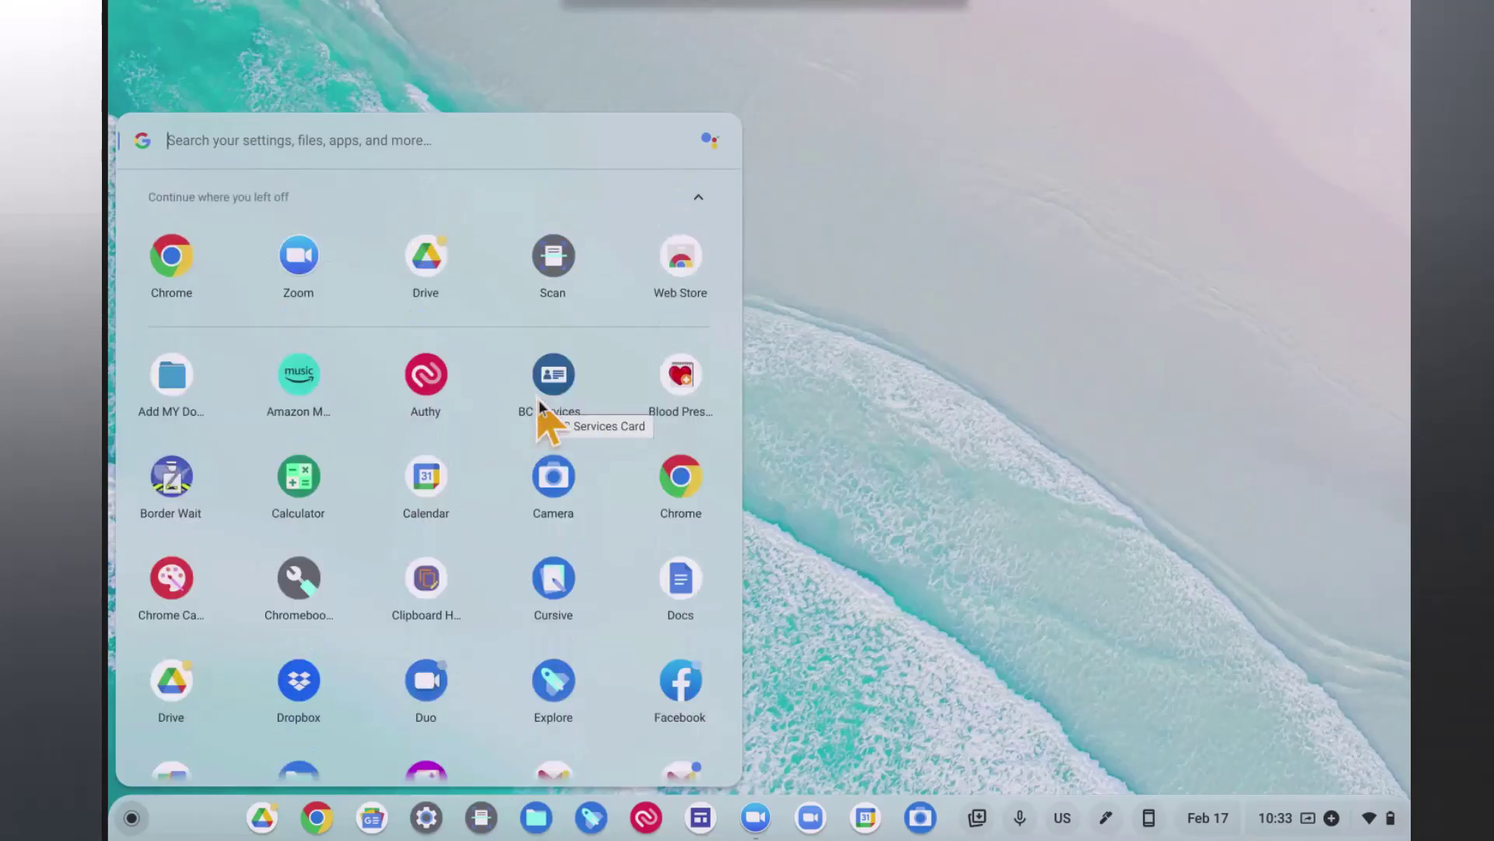
pyautogui.scroll(-1, 539, 399)
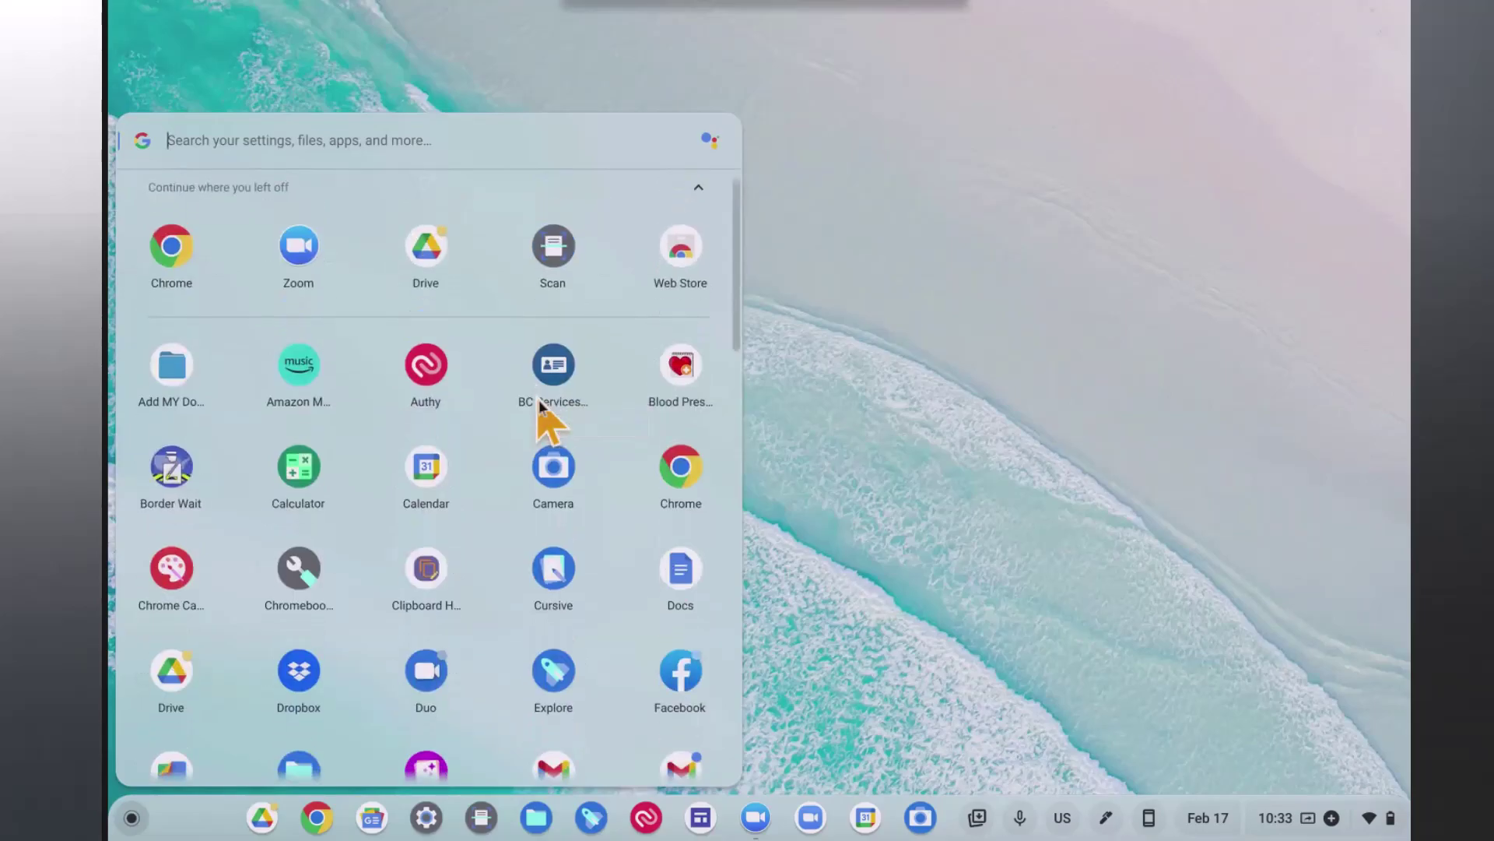
pyautogui.scroll(-1, 539, 399)
pyautogui.click(572, 572)
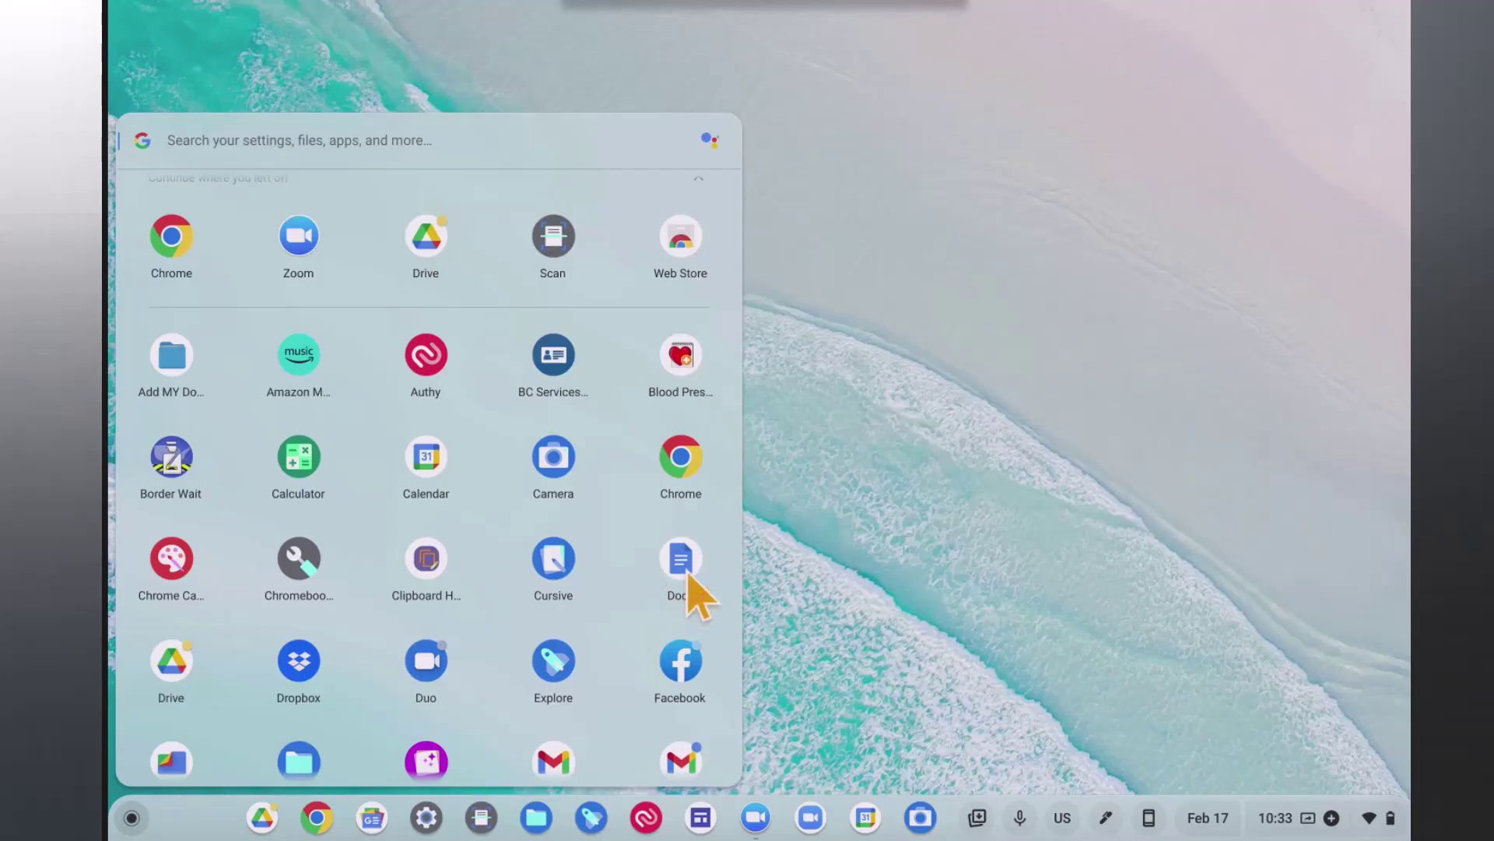
# Pin the Docs app to the shelf beside Drive and close the launcher.
pyautogui.rightClick(681, 572)
pyautogui.rightClick(686, 572)
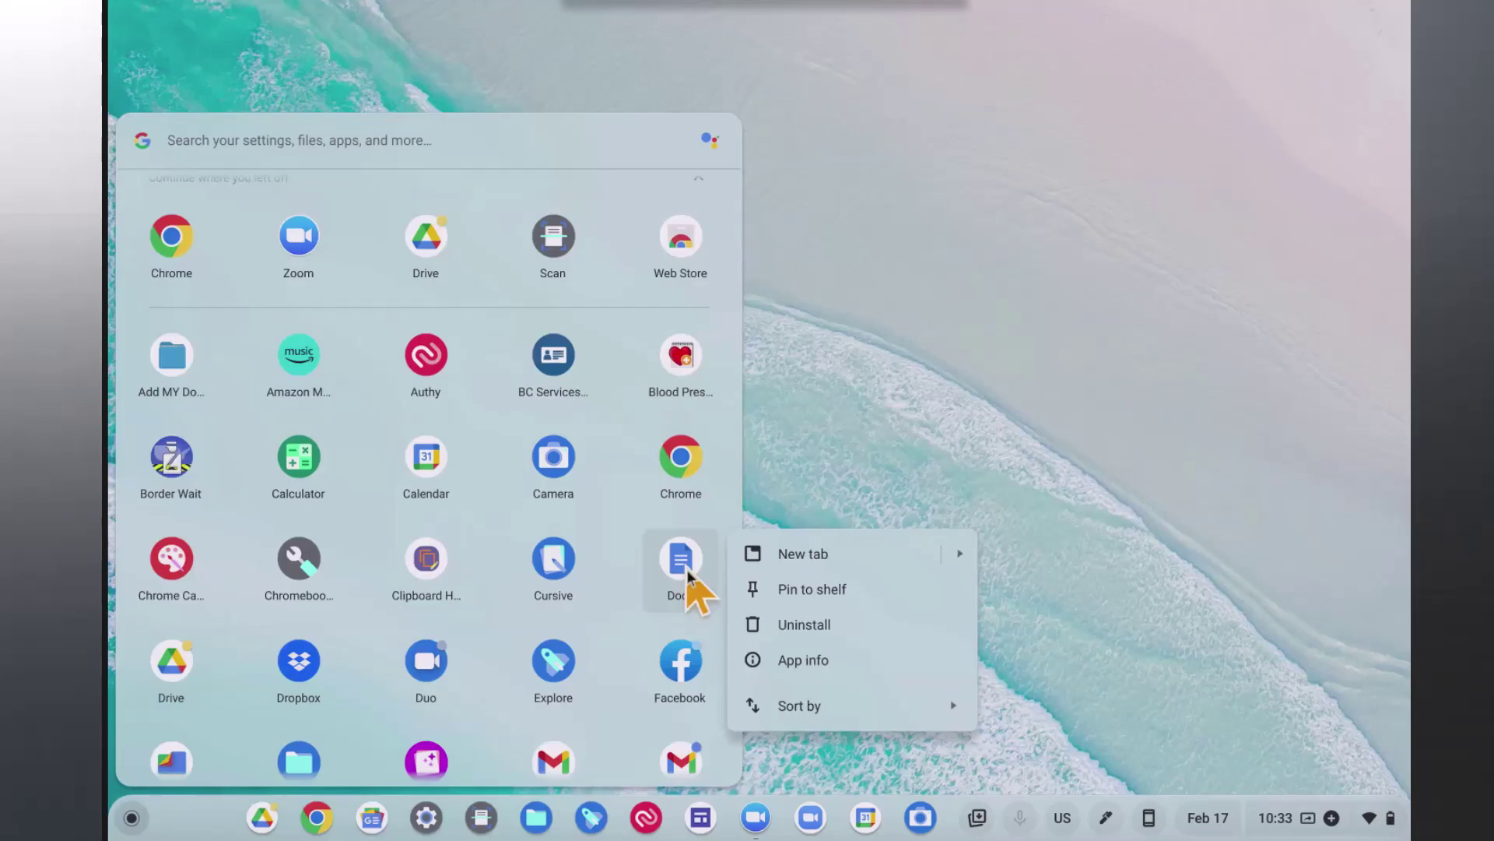
pyautogui.click(811, 588)
pyautogui.click(264, 819)
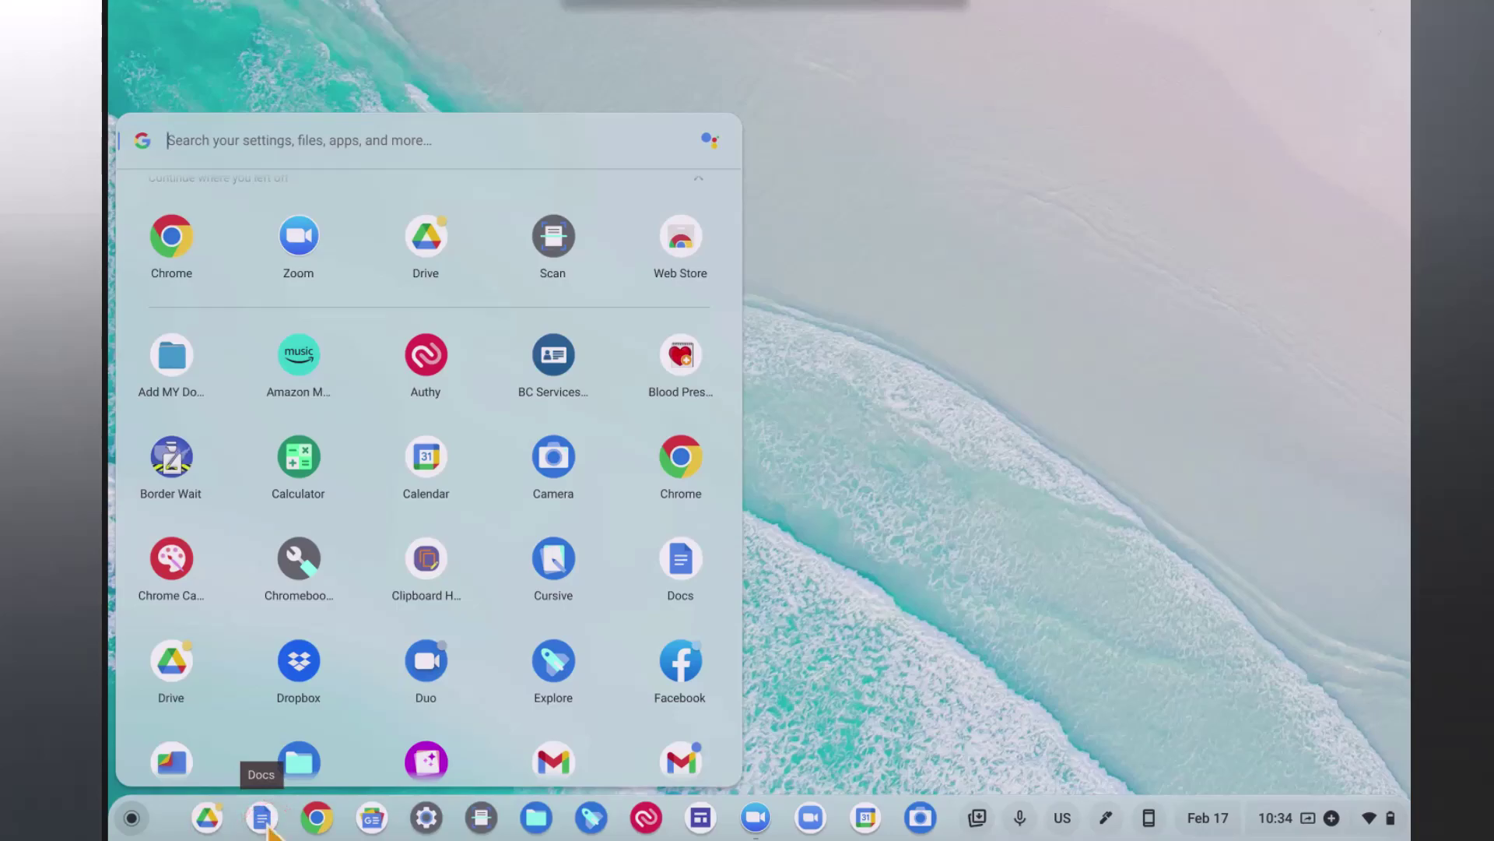
pyautogui.moveTo(268, 825); pyautogui.dragTo(921, 824)
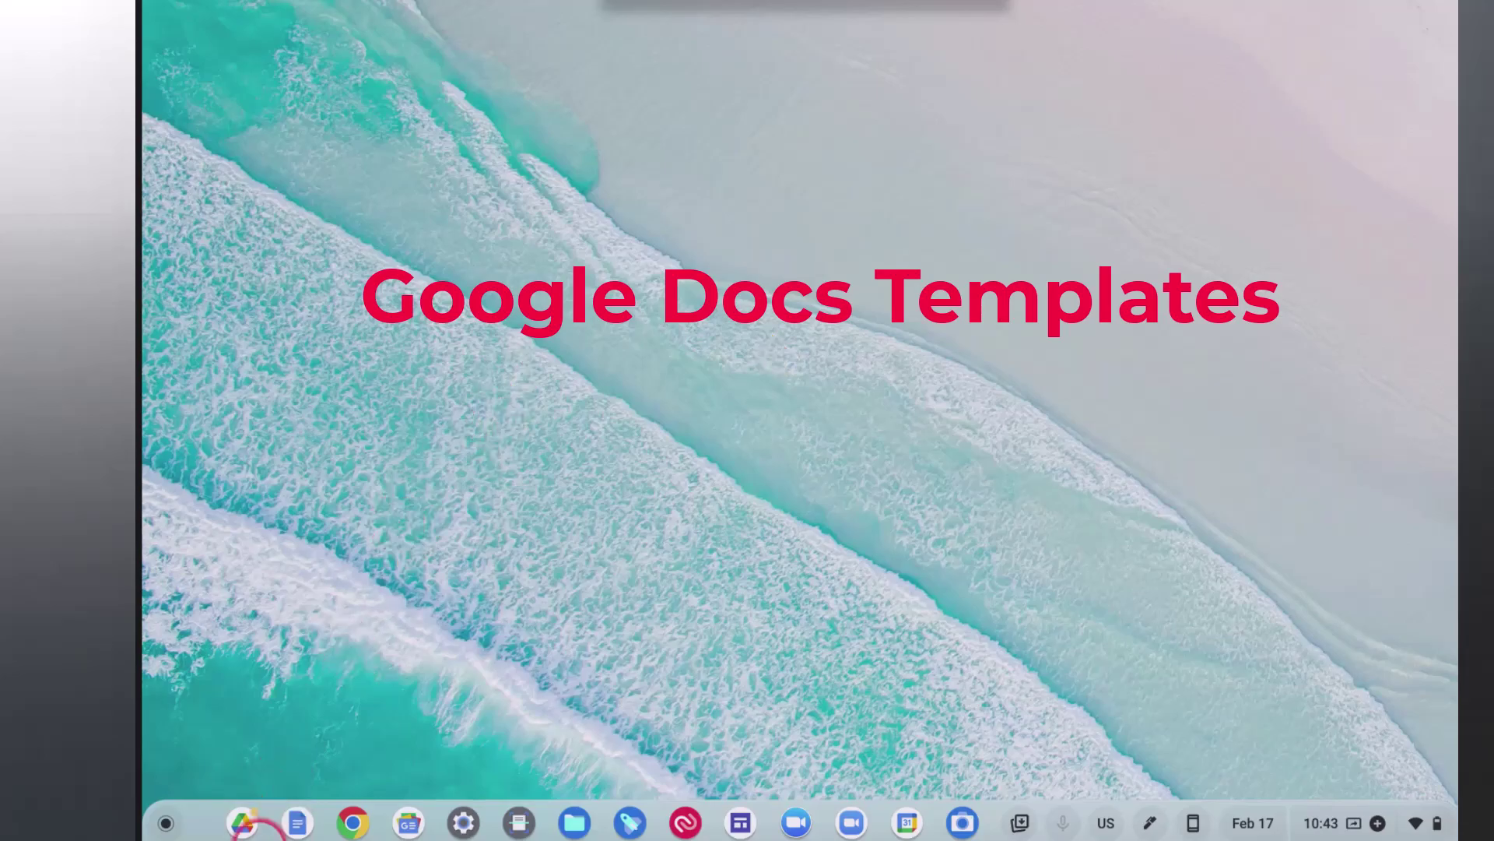
# Launch Google Docs from the shelf and open the options menu beside Template gallery.
pyautogui.click(297, 822)
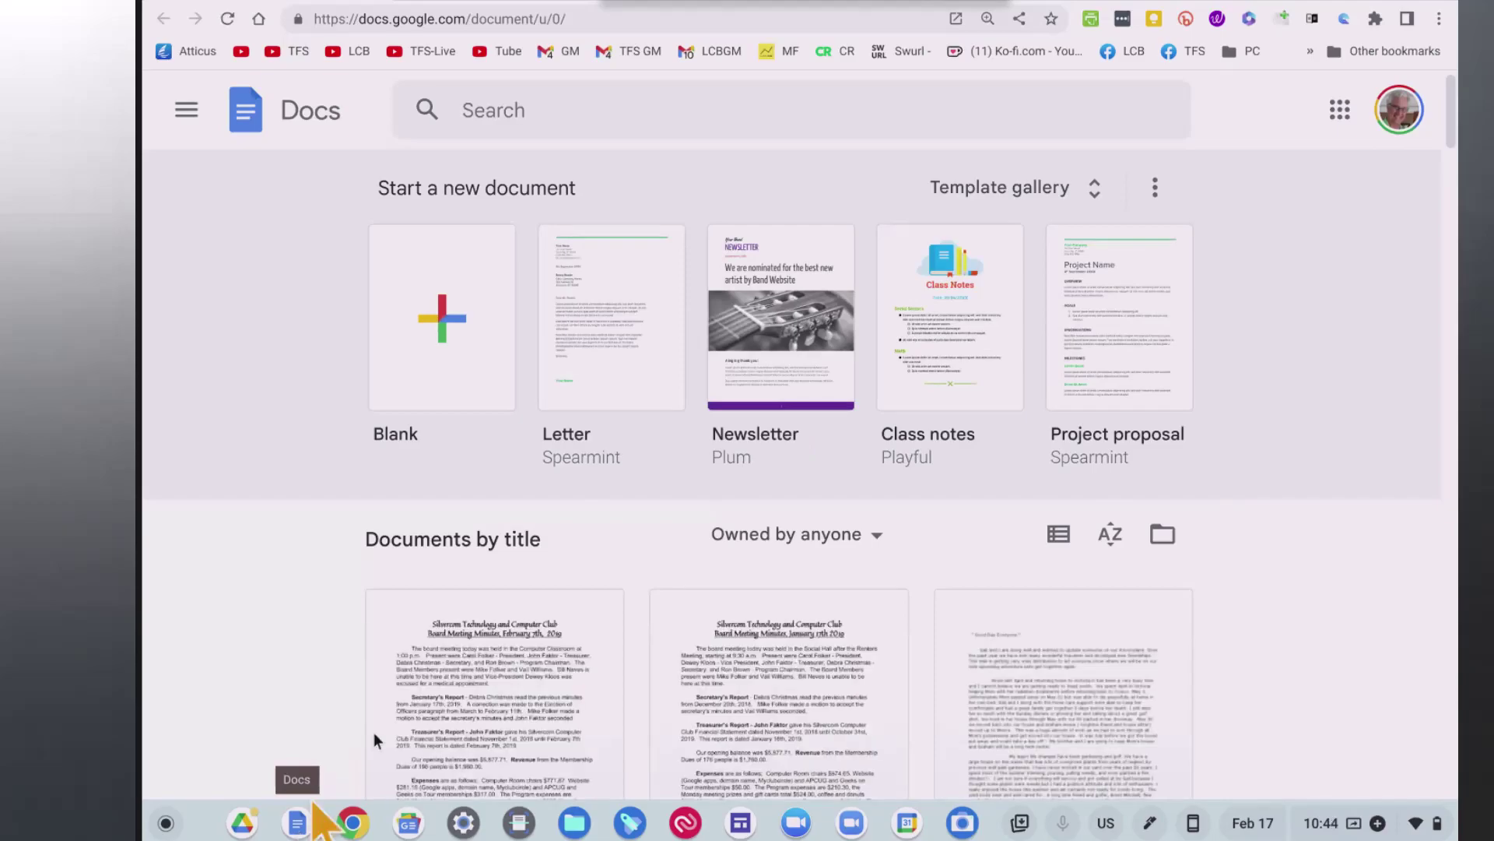
pyautogui.click(514, 550)
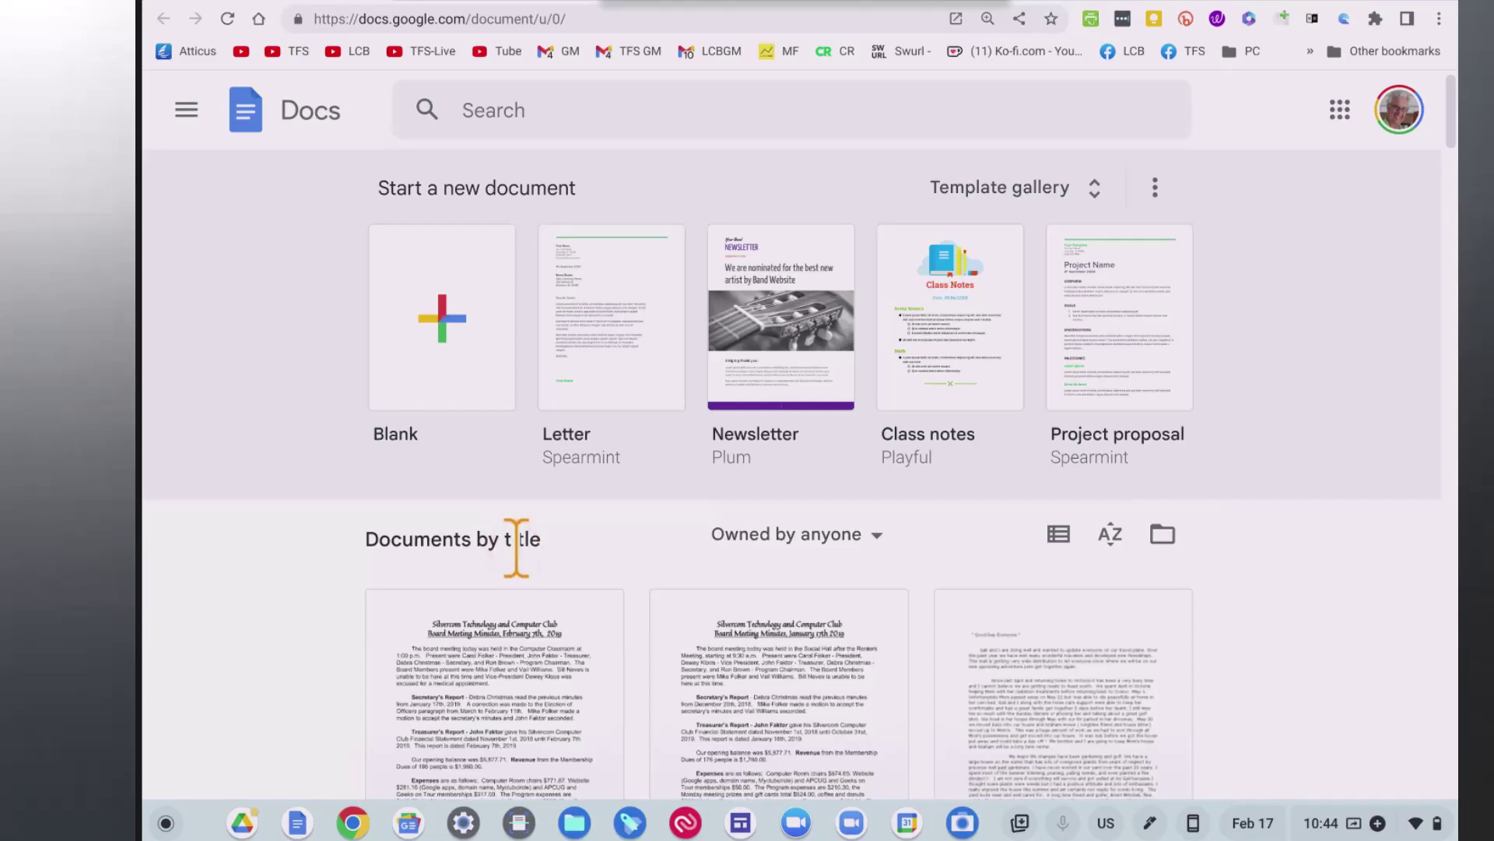
pyautogui.click(486, 364)
pyautogui.click(1165, 203)
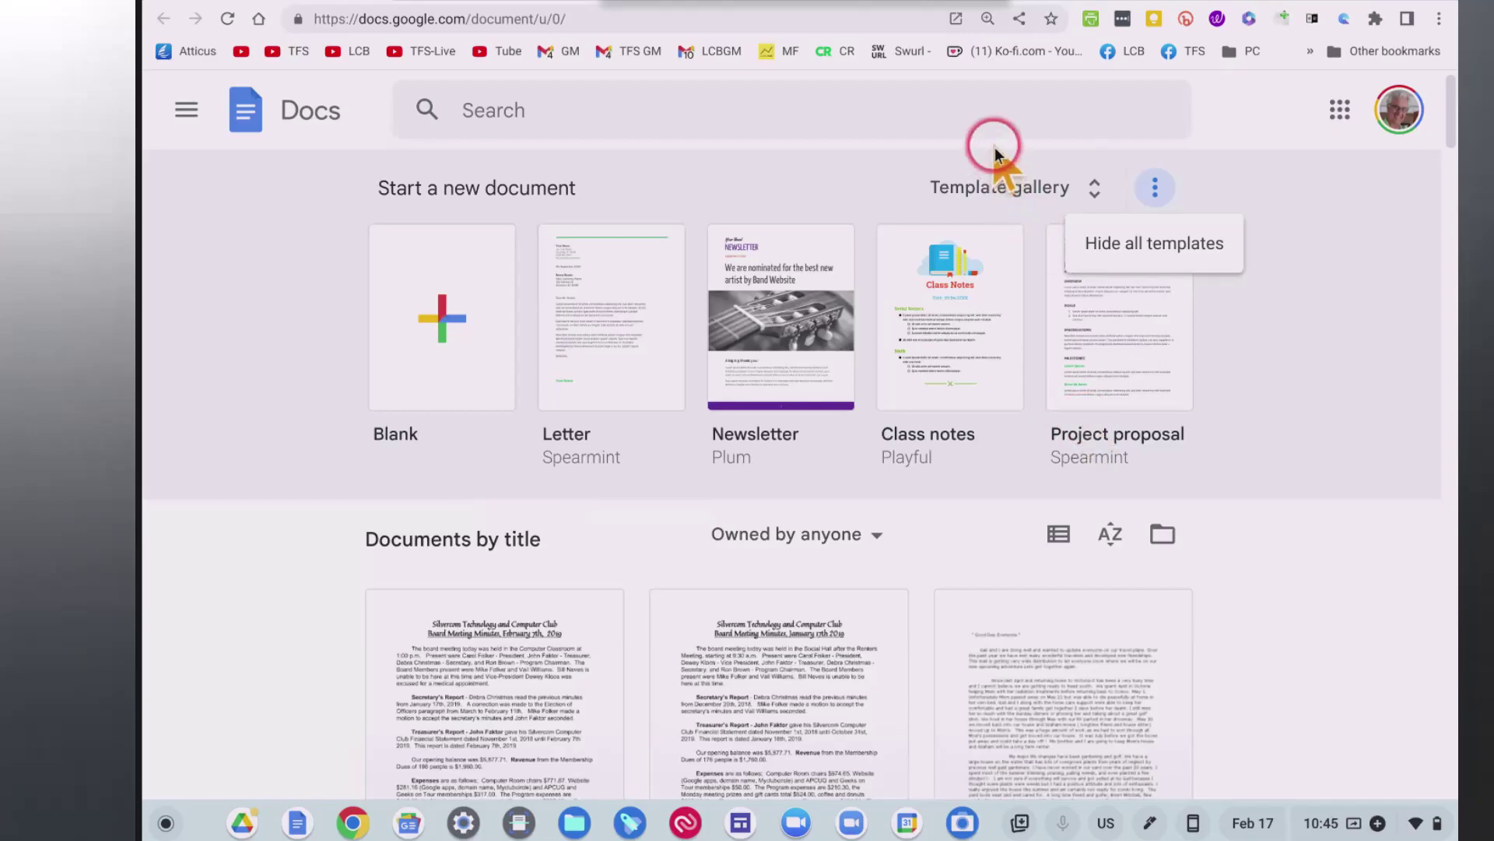
# Expand the full Google Docs template gallery.
pyautogui.click(1017, 189)
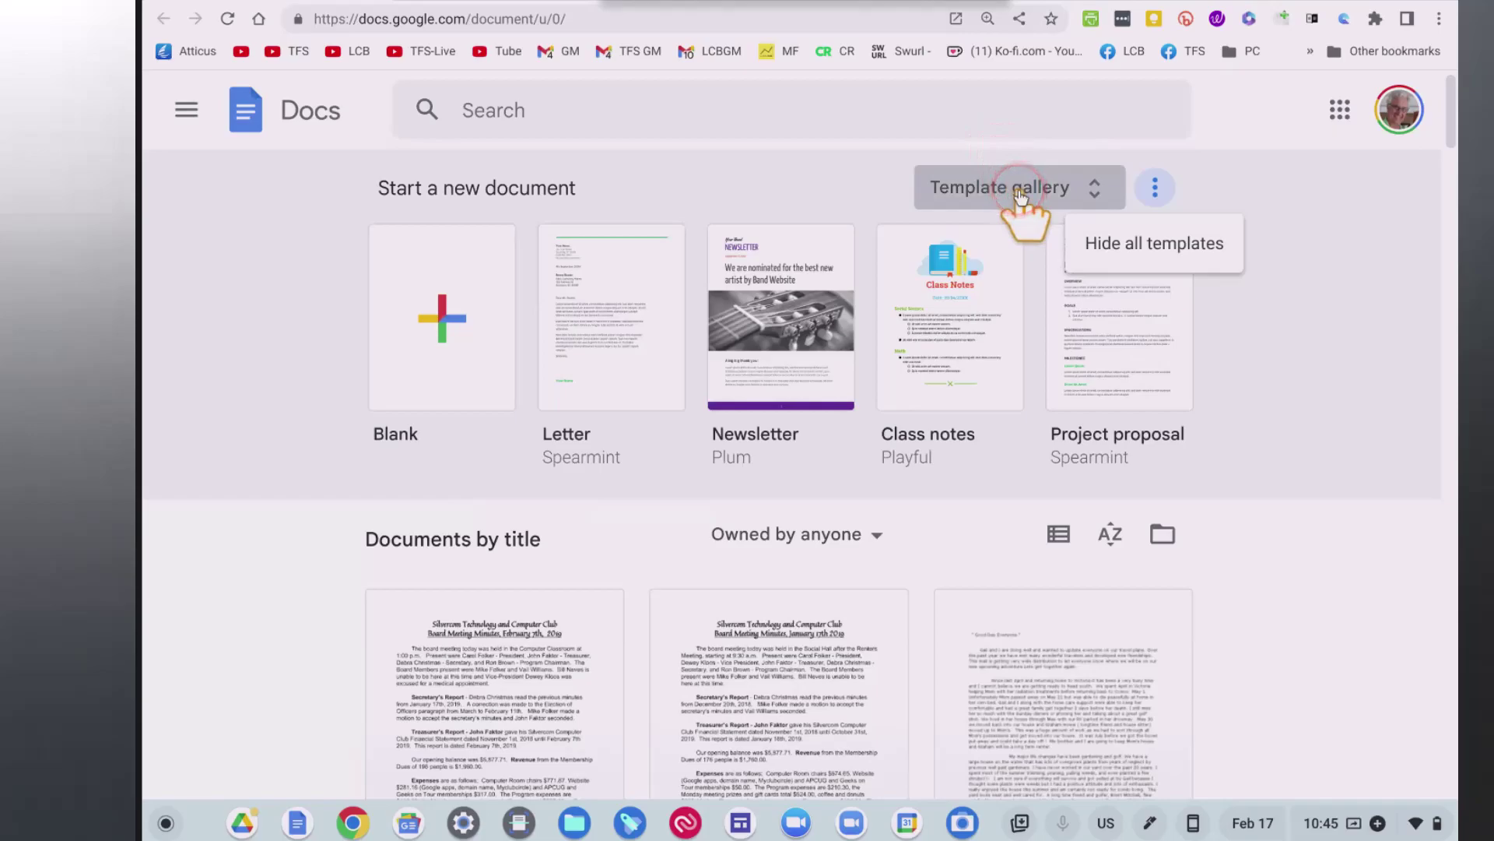
pyautogui.click(1095, 186)
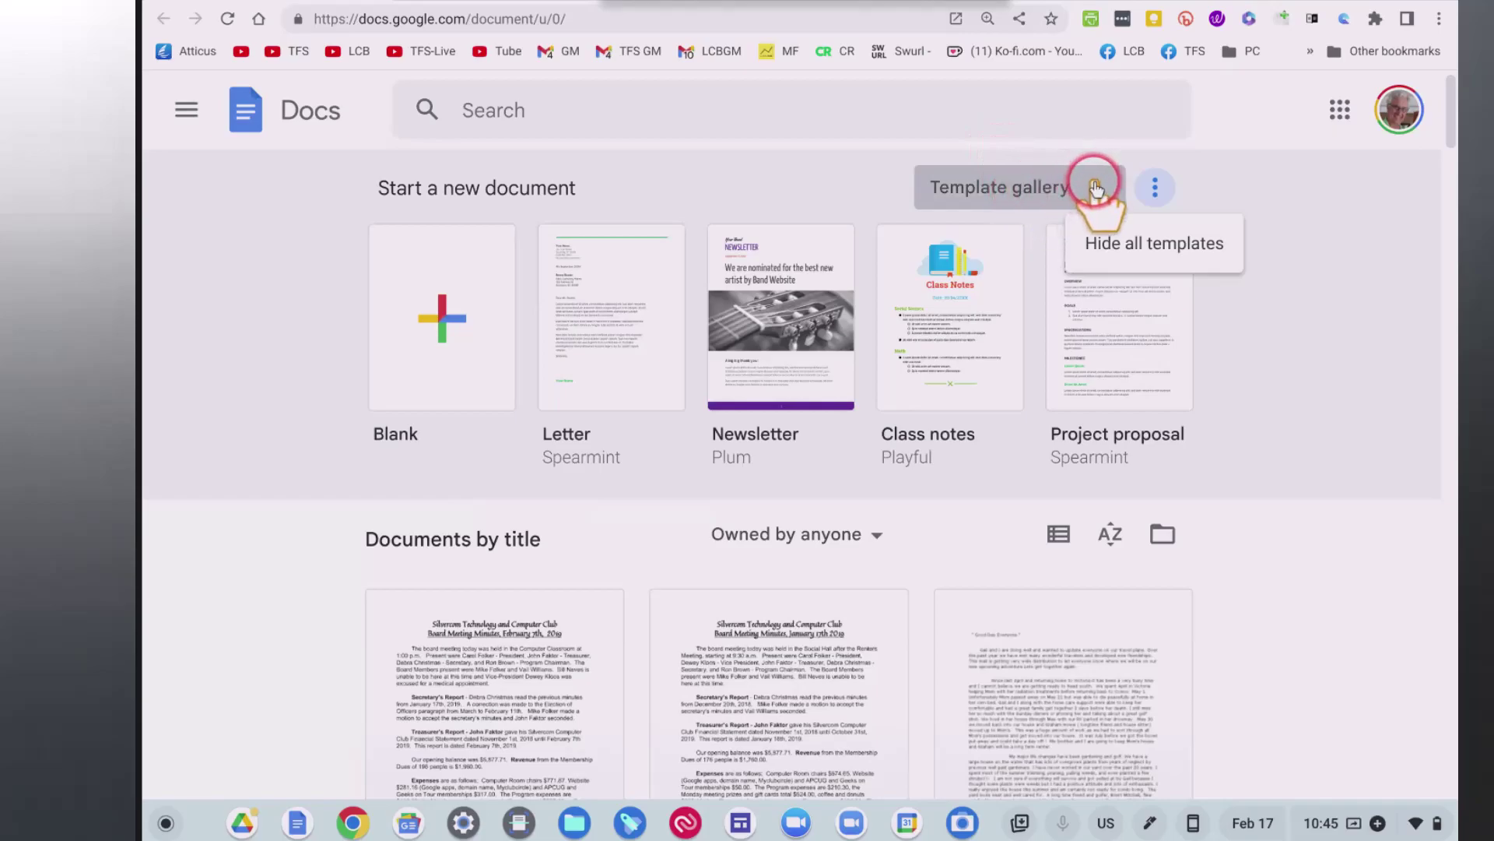
pyautogui.click(1094, 187)
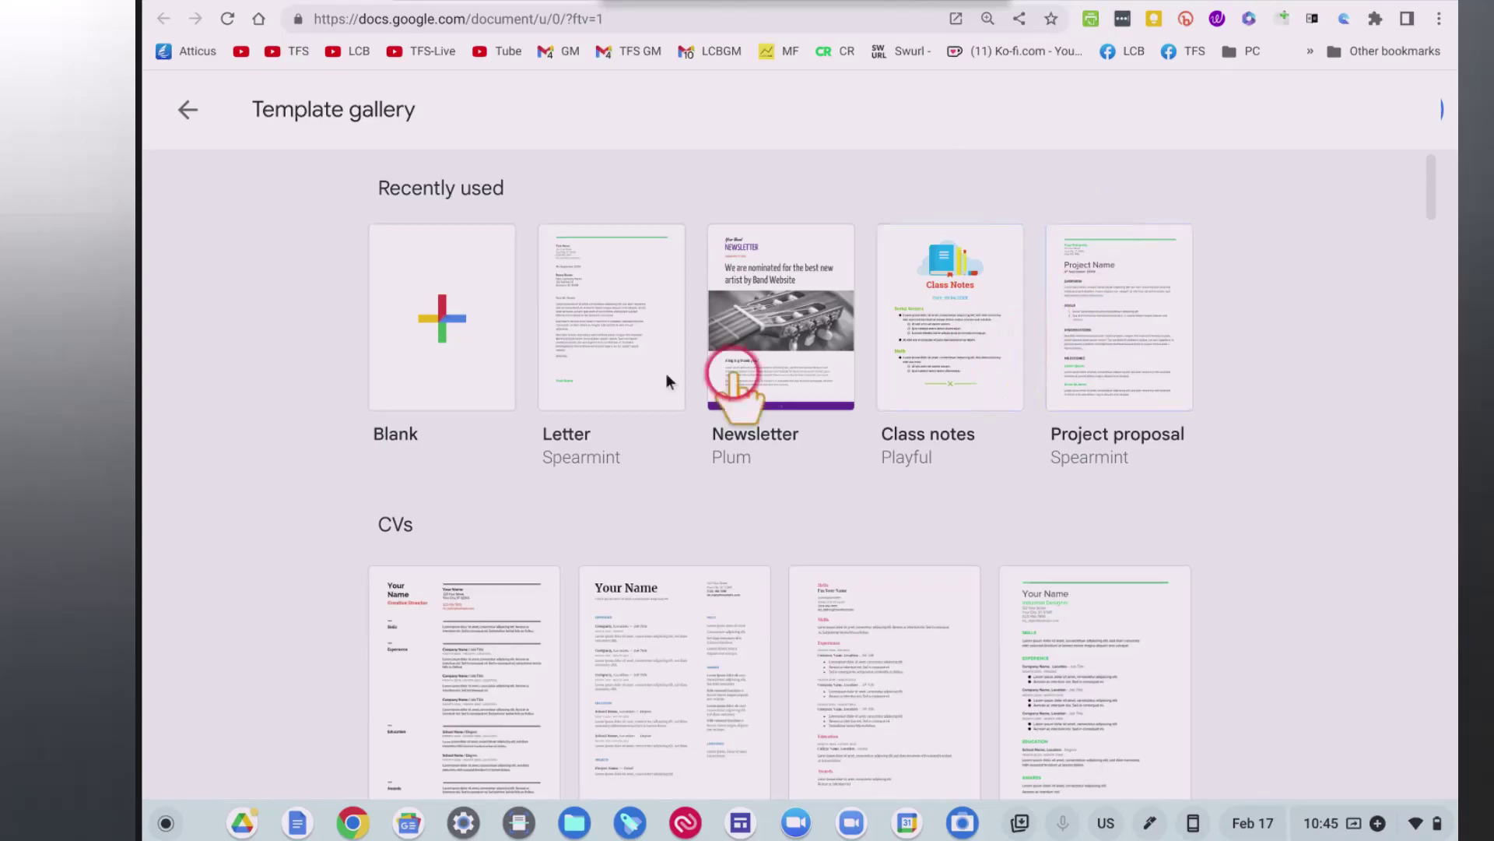
pyautogui.click(447, 337)
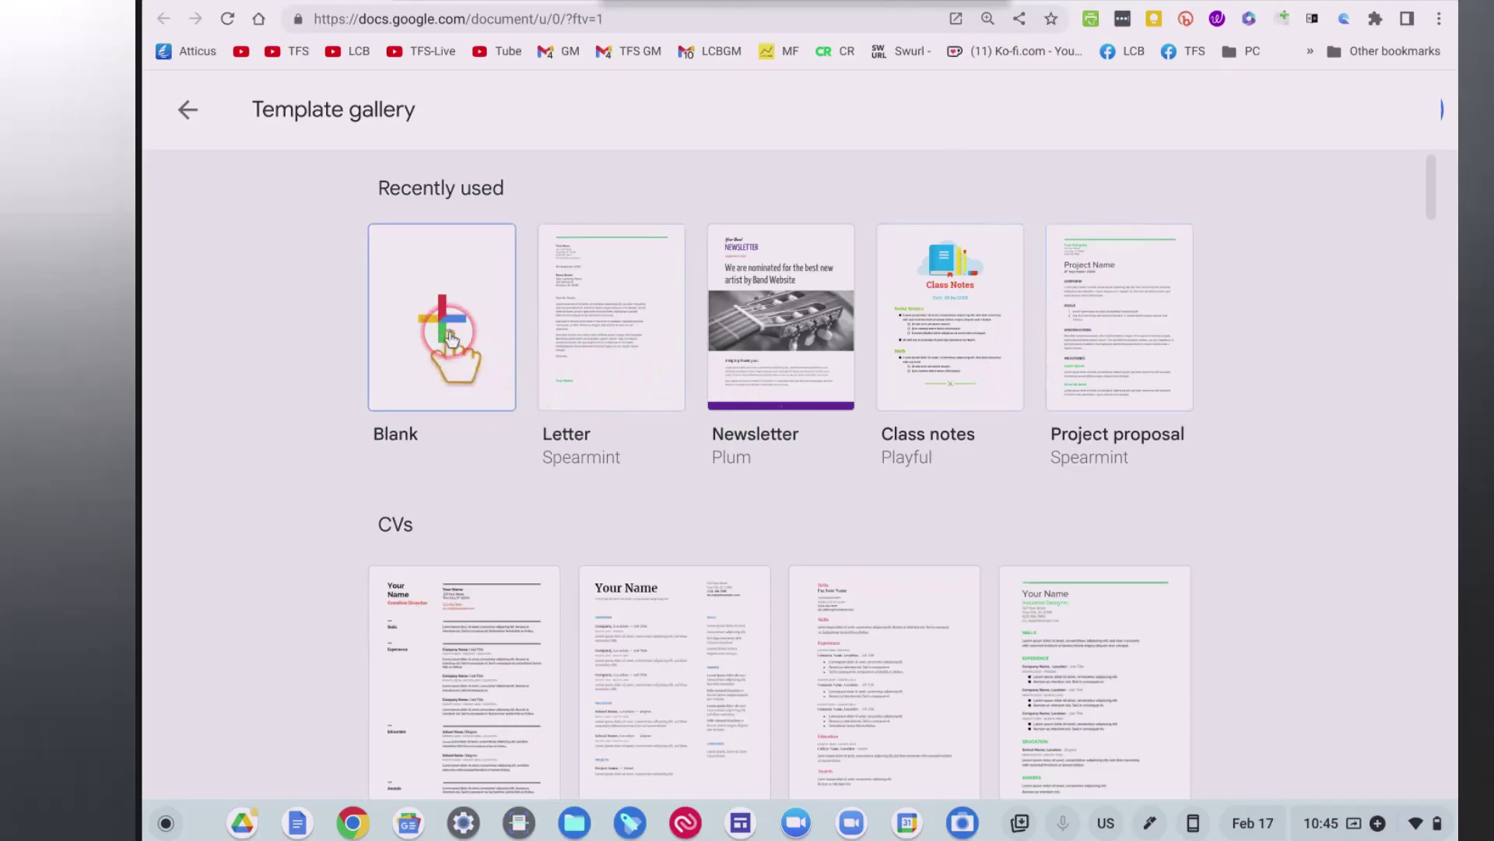
# Scroll past the CV templates down to the Letters section.
pyautogui.scroll(-2, 450, 337)
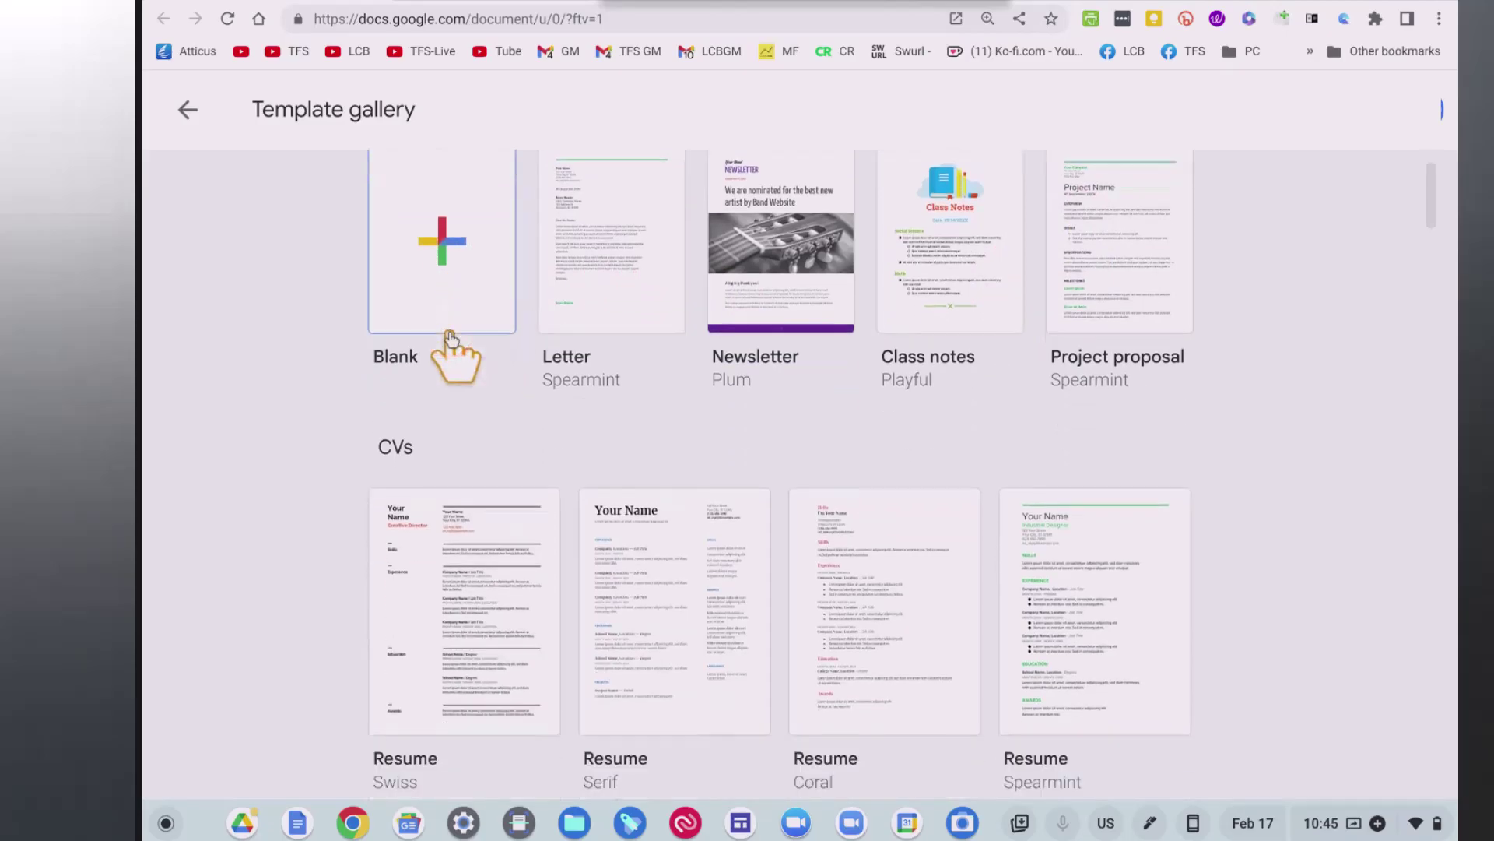
pyautogui.scroll(-1, 450, 337)
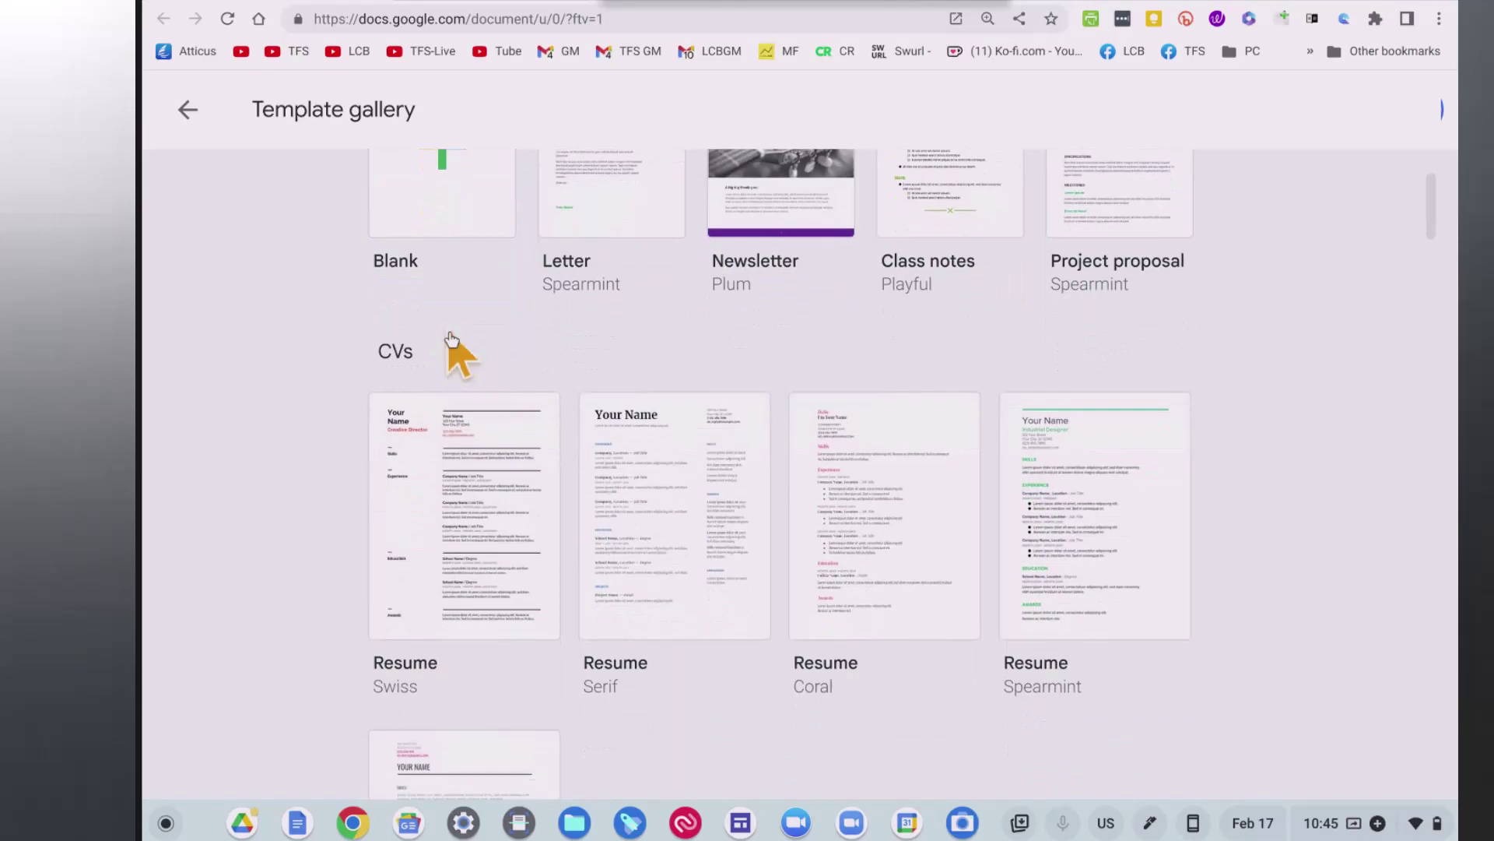
pyautogui.click(482, 651)
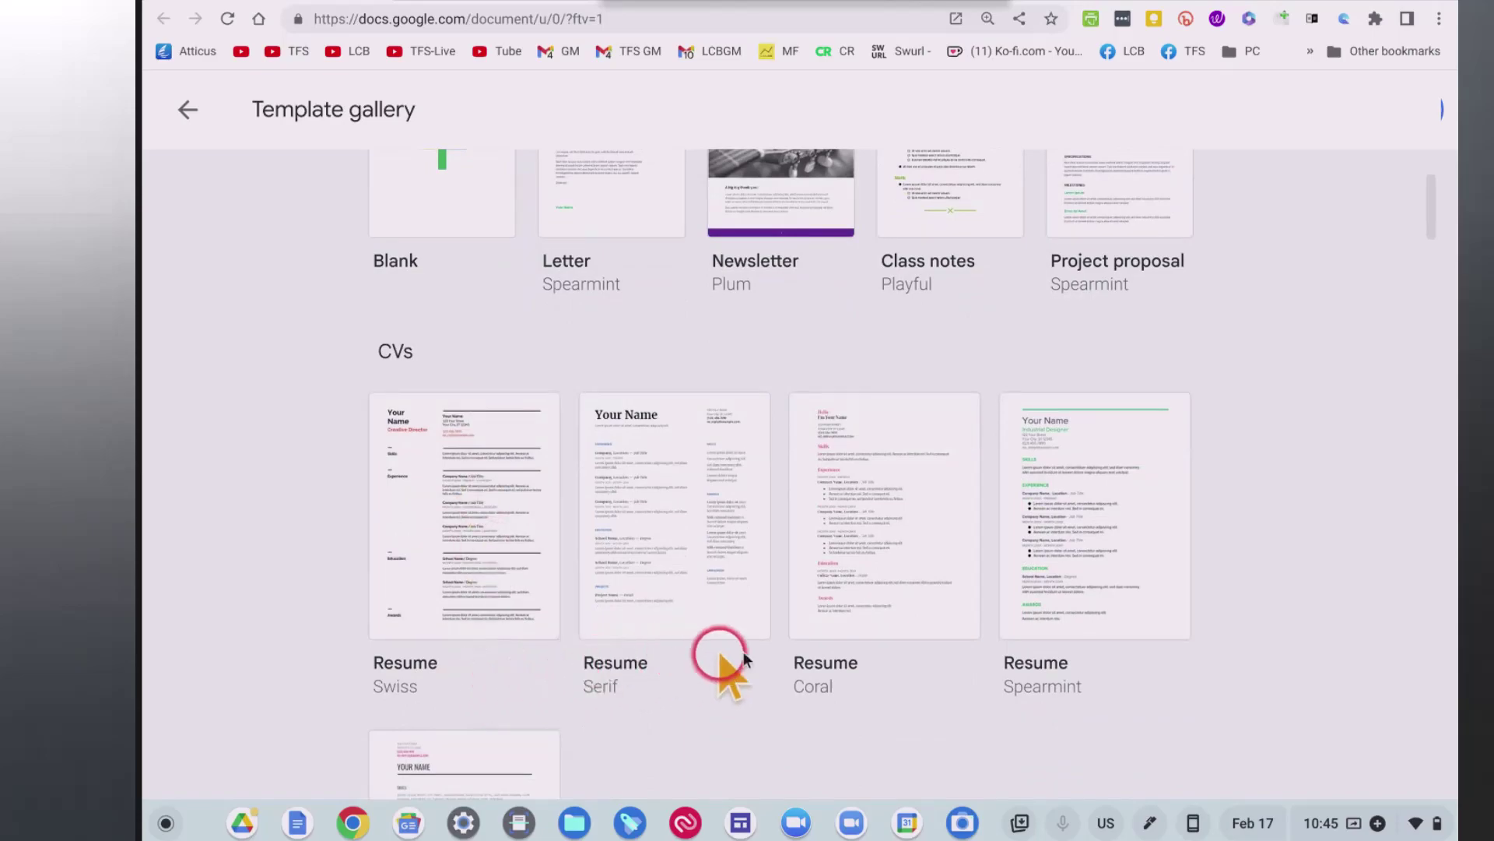
pyautogui.scroll(-2, 940, 585)
pyautogui.scroll(-4, 941, 585)
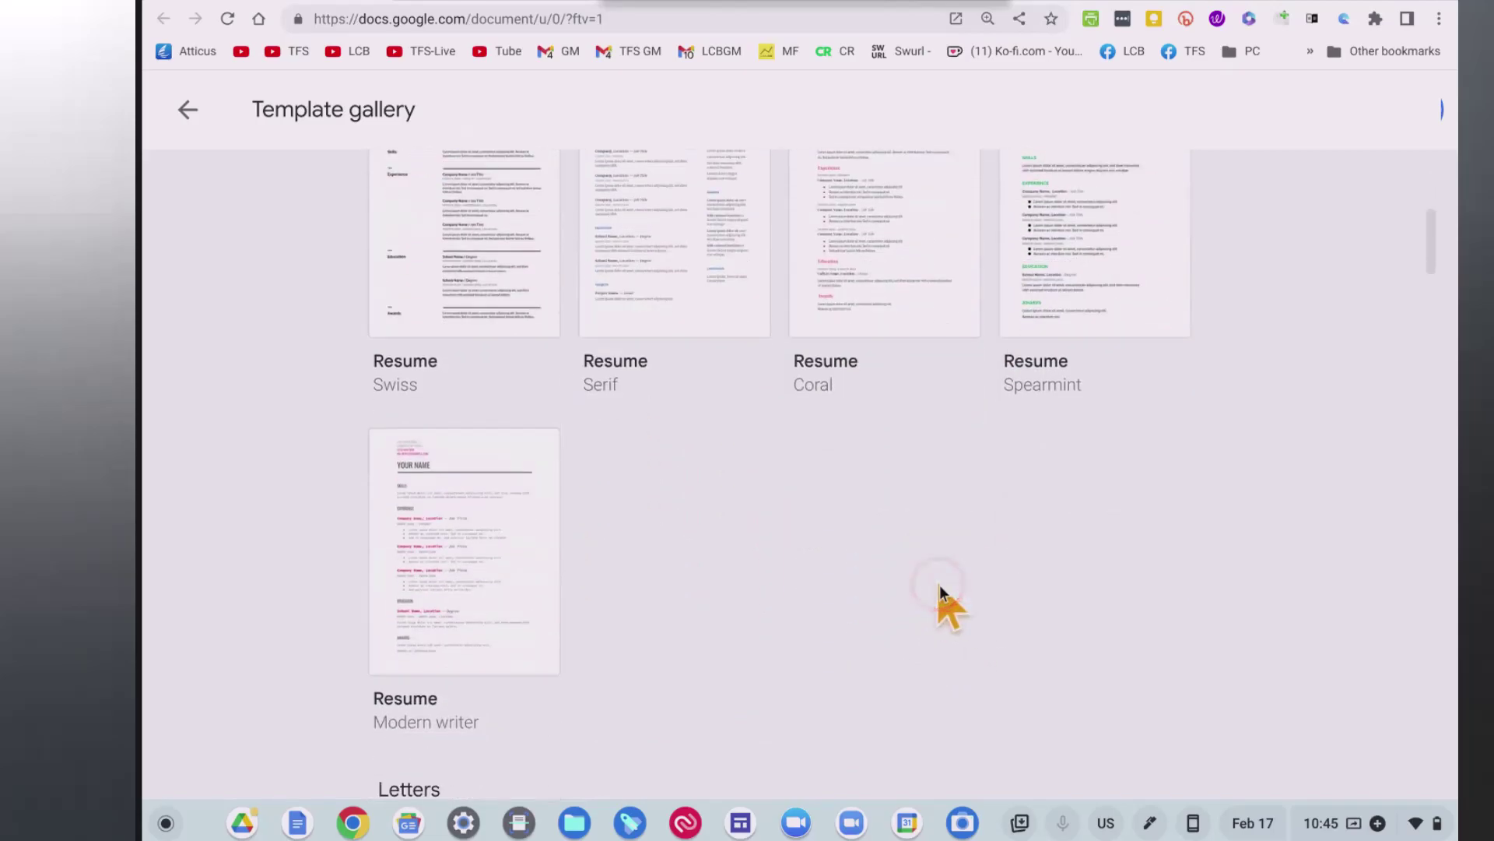
pyautogui.scroll(-3, 941, 585)
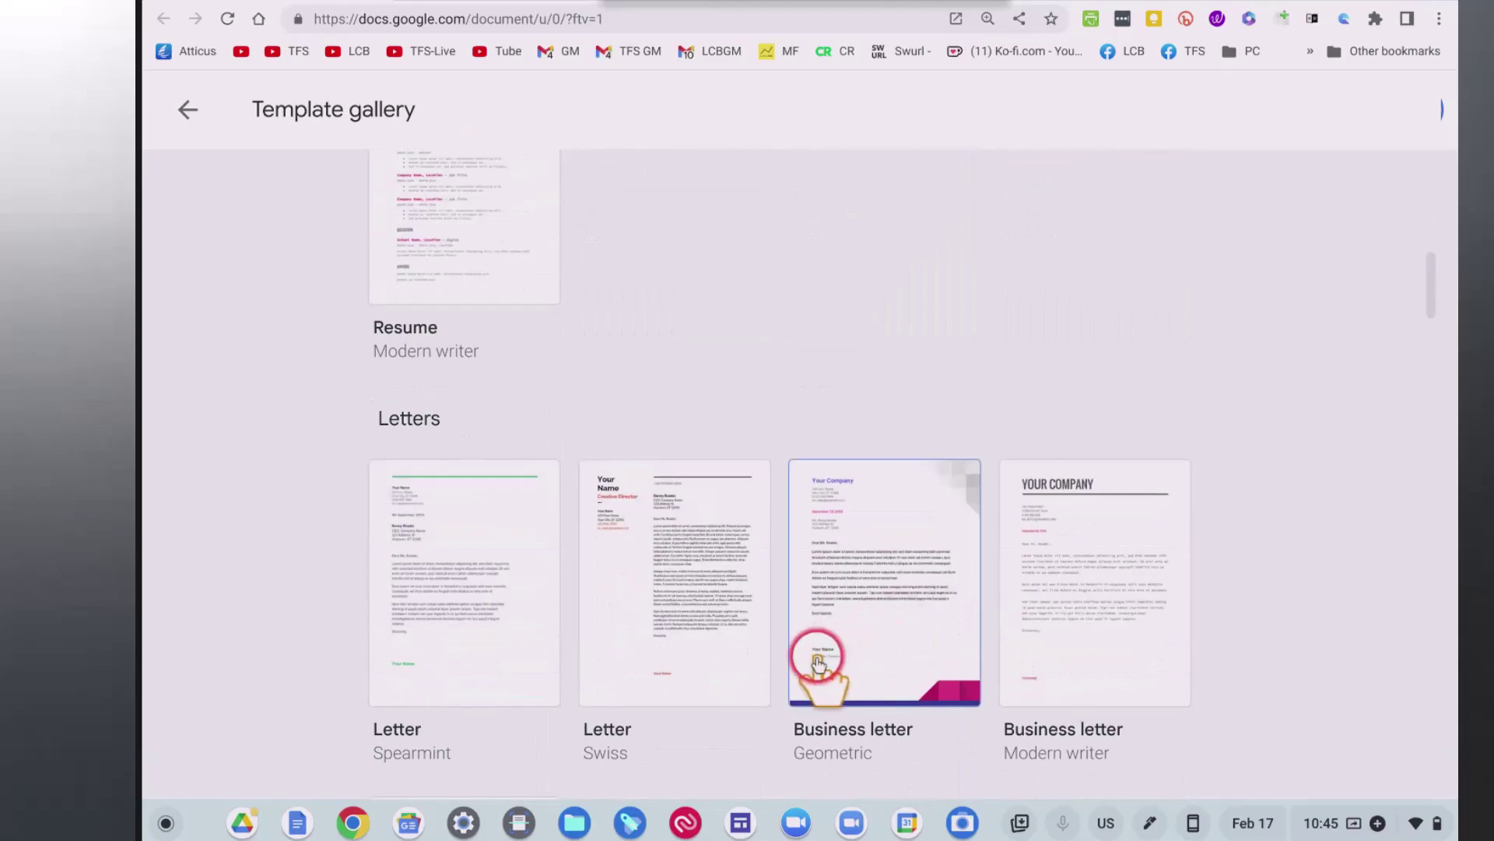
pyautogui.scroll(-1, 817, 658)
pyautogui.scroll(-1, 810, 662)
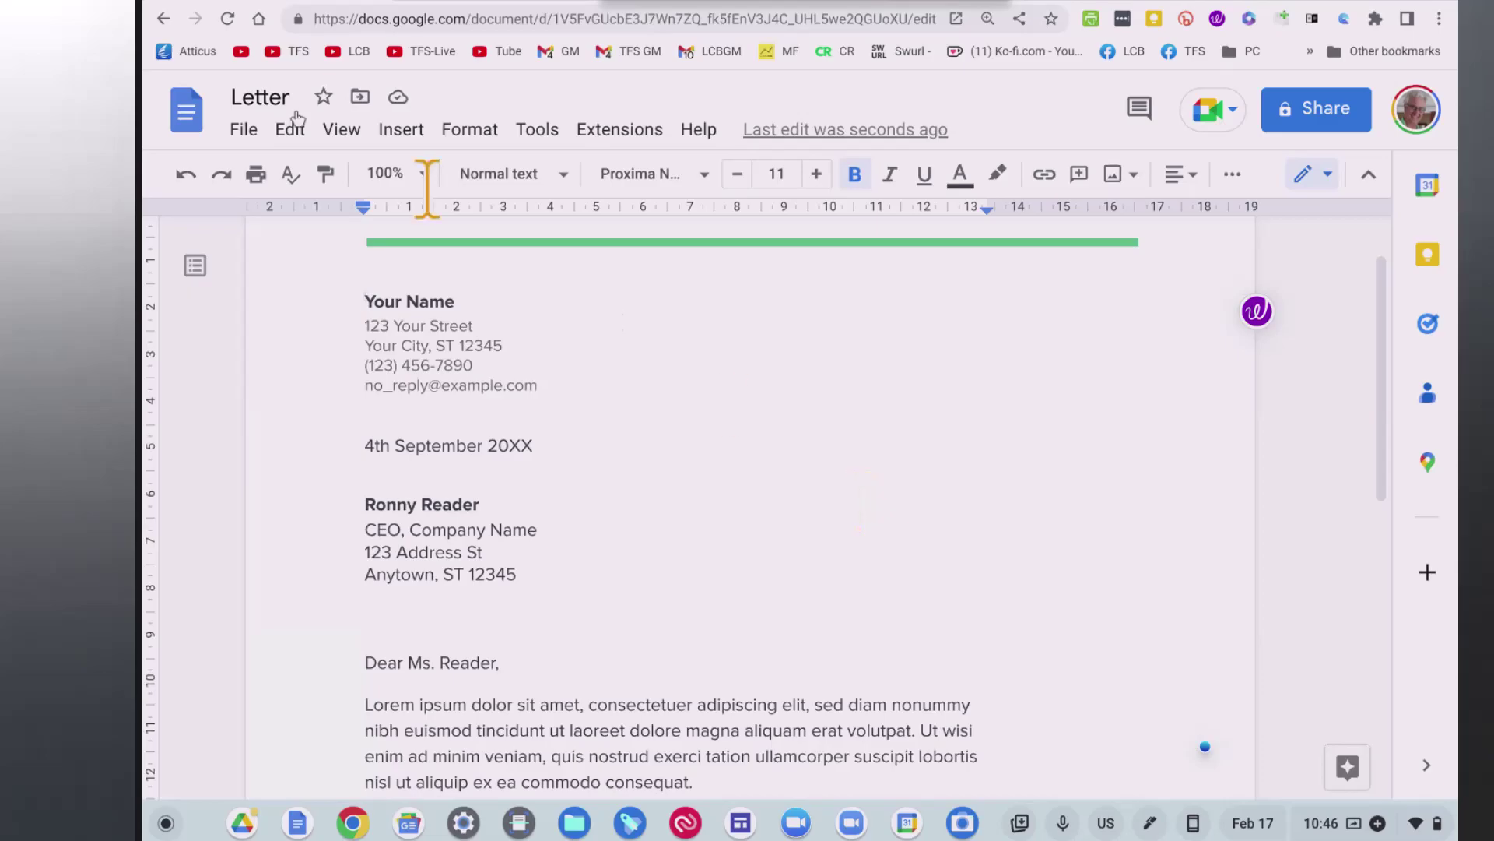
# Leave the Spearmint Letter document and return to the Template gallery.
pyautogui.click(170, 28)
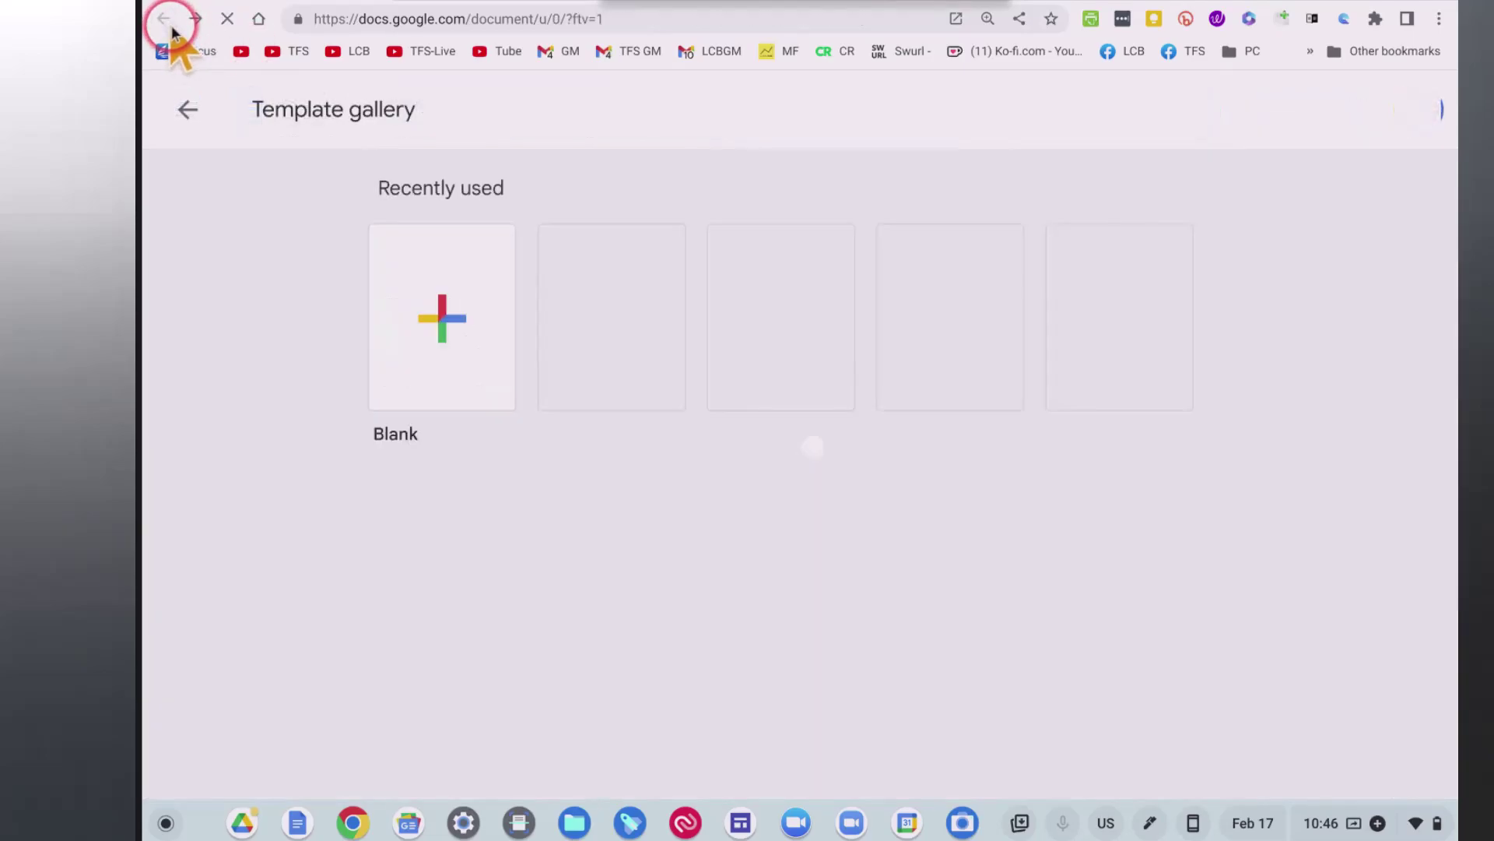
# Browse the Personal templates, considering Coral recipe and then Pet resume.
pyautogui.click(494, 353)
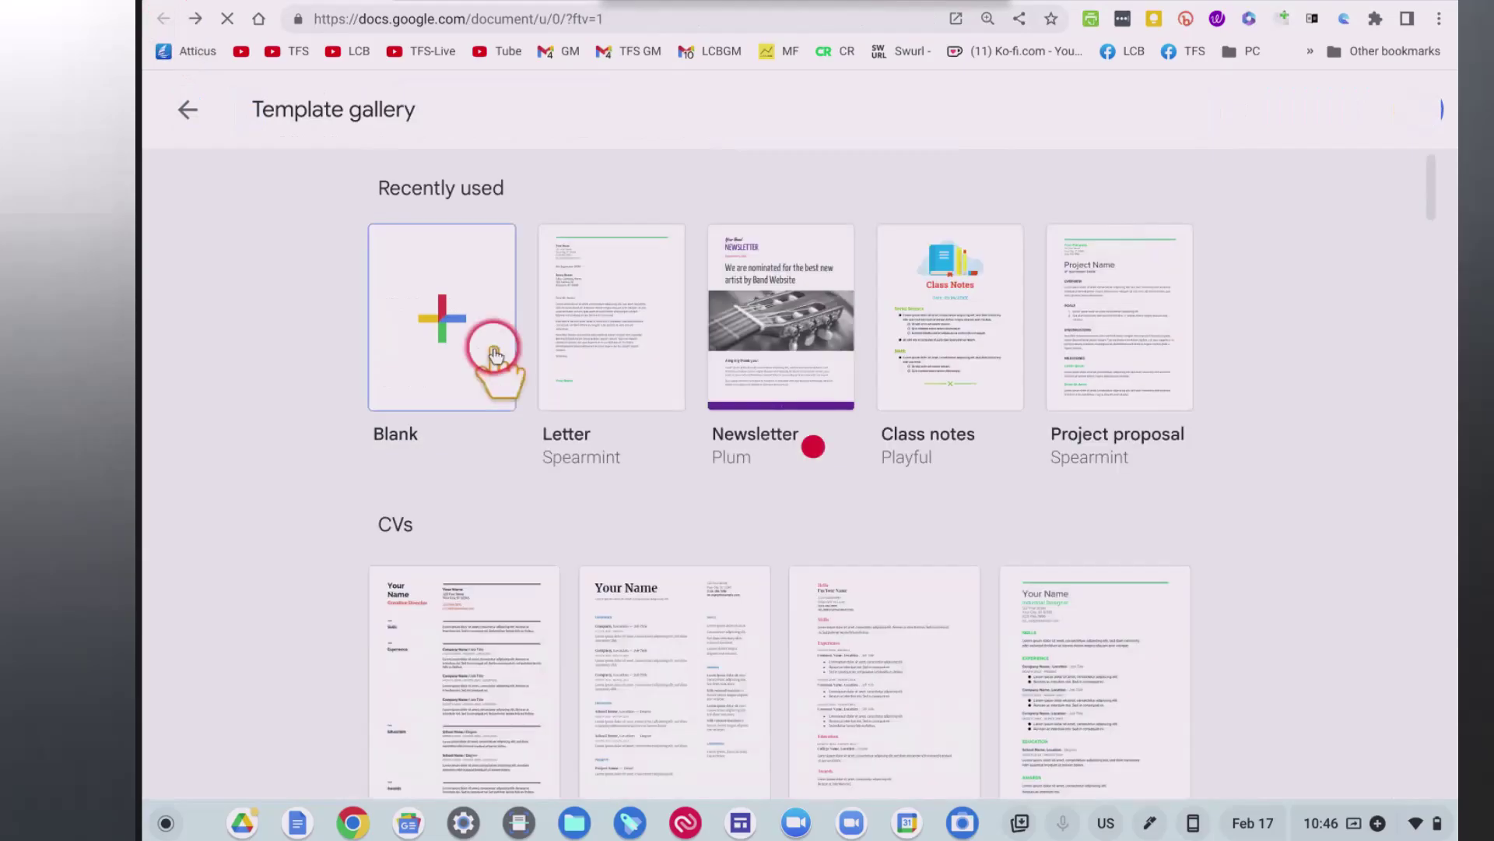
pyautogui.scroll(-2, 494, 353)
pyautogui.scroll(-6, 494, 348)
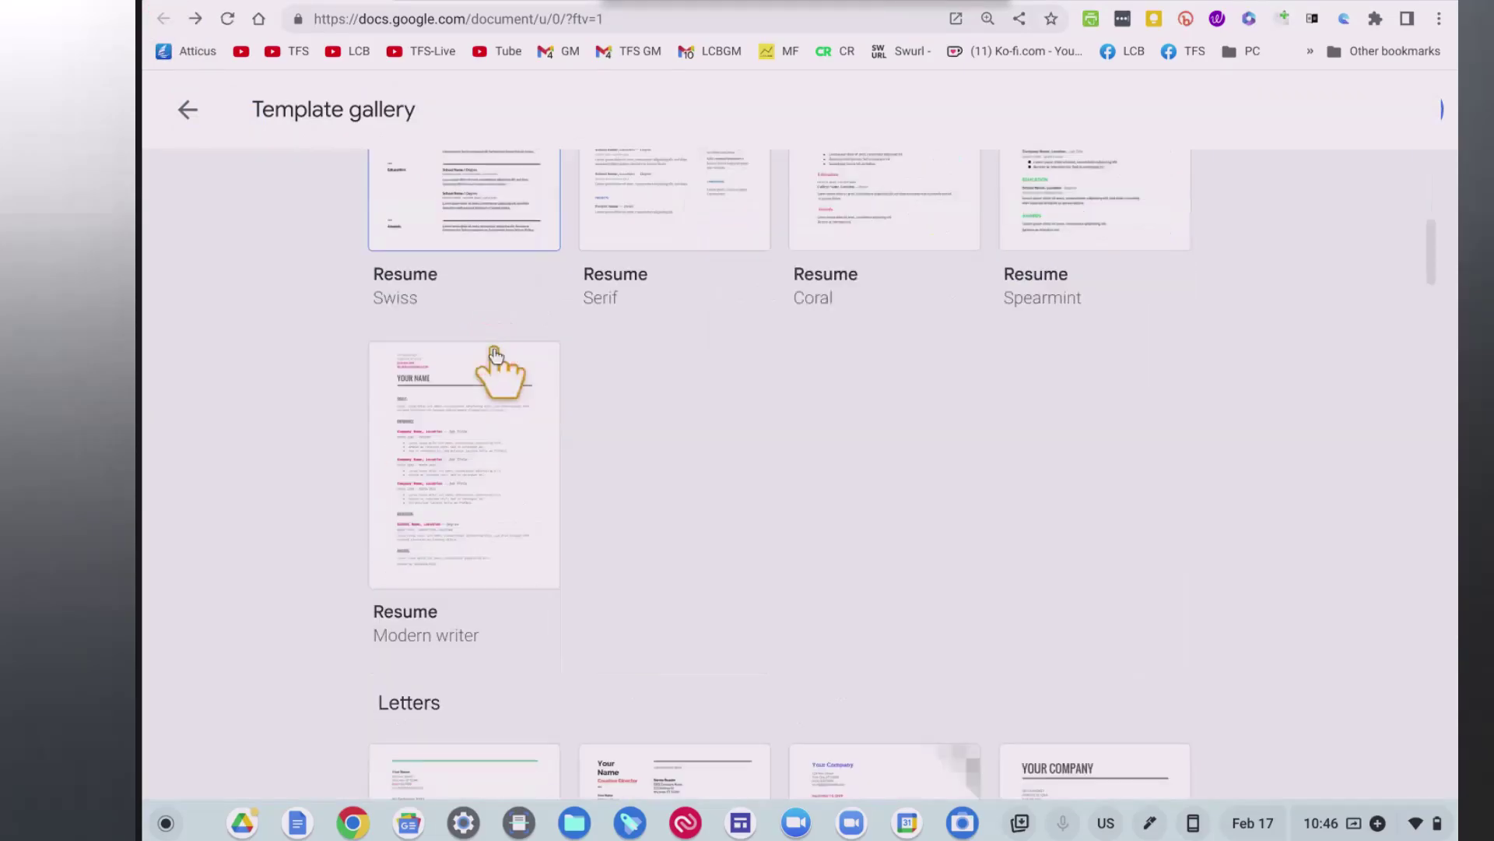
pyautogui.scroll(-10, 494, 353)
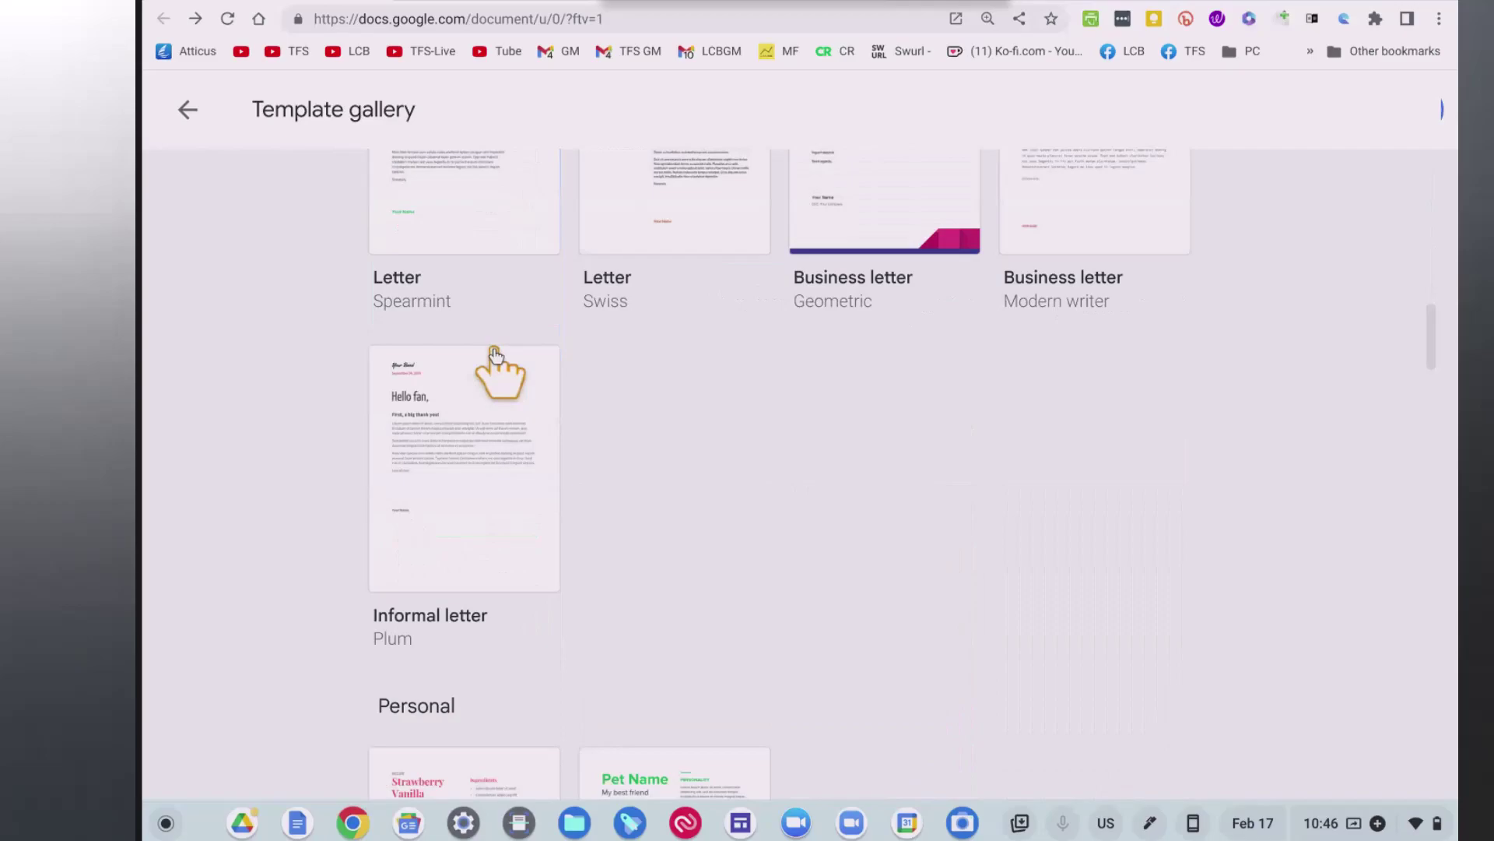
pyautogui.scroll(-6, 495, 354)
pyautogui.click(507, 514)
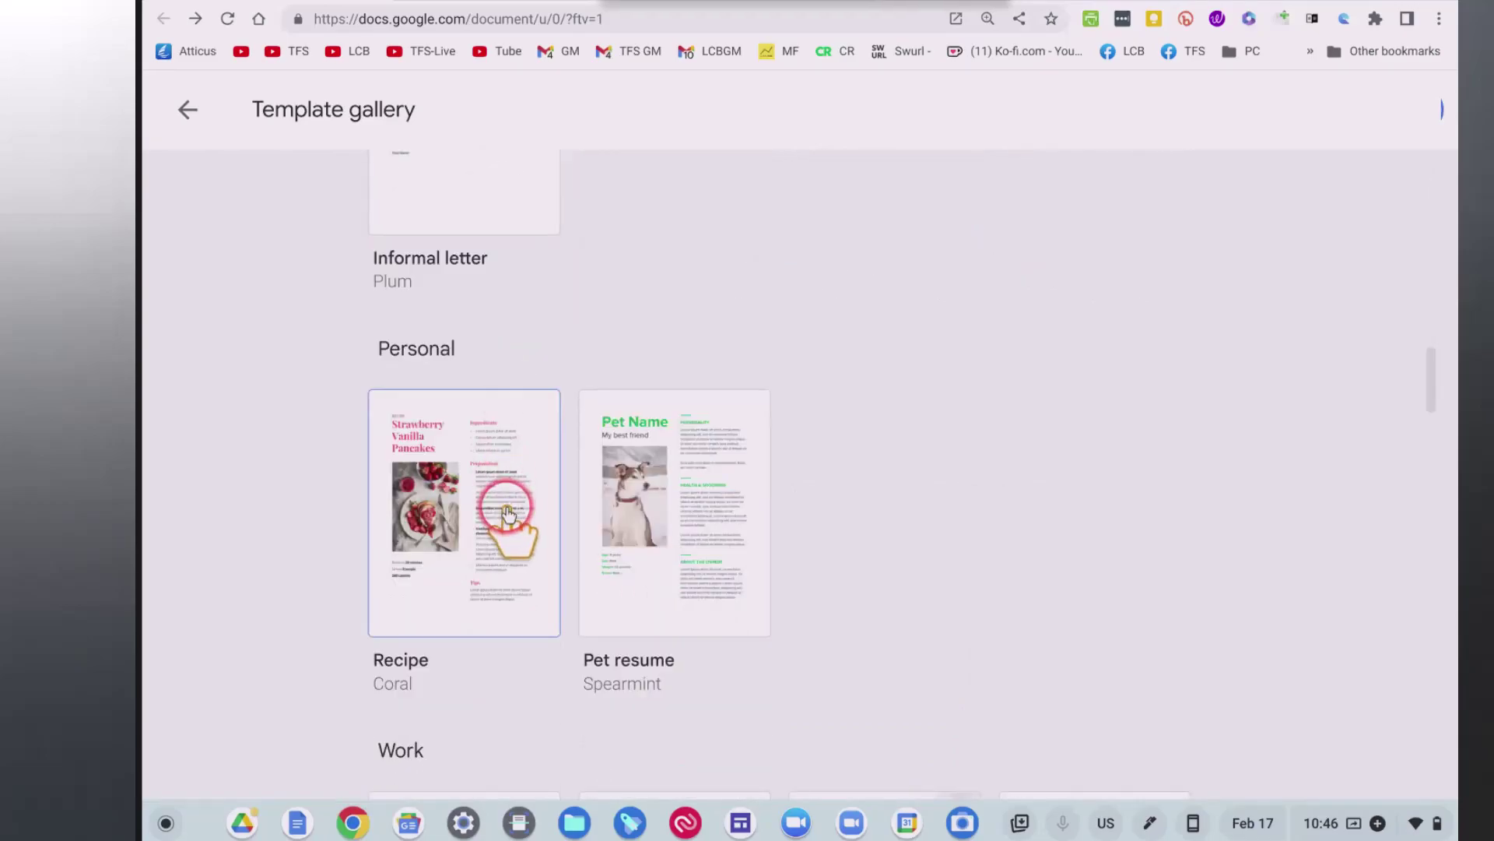
pyautogui.click(643, 514)
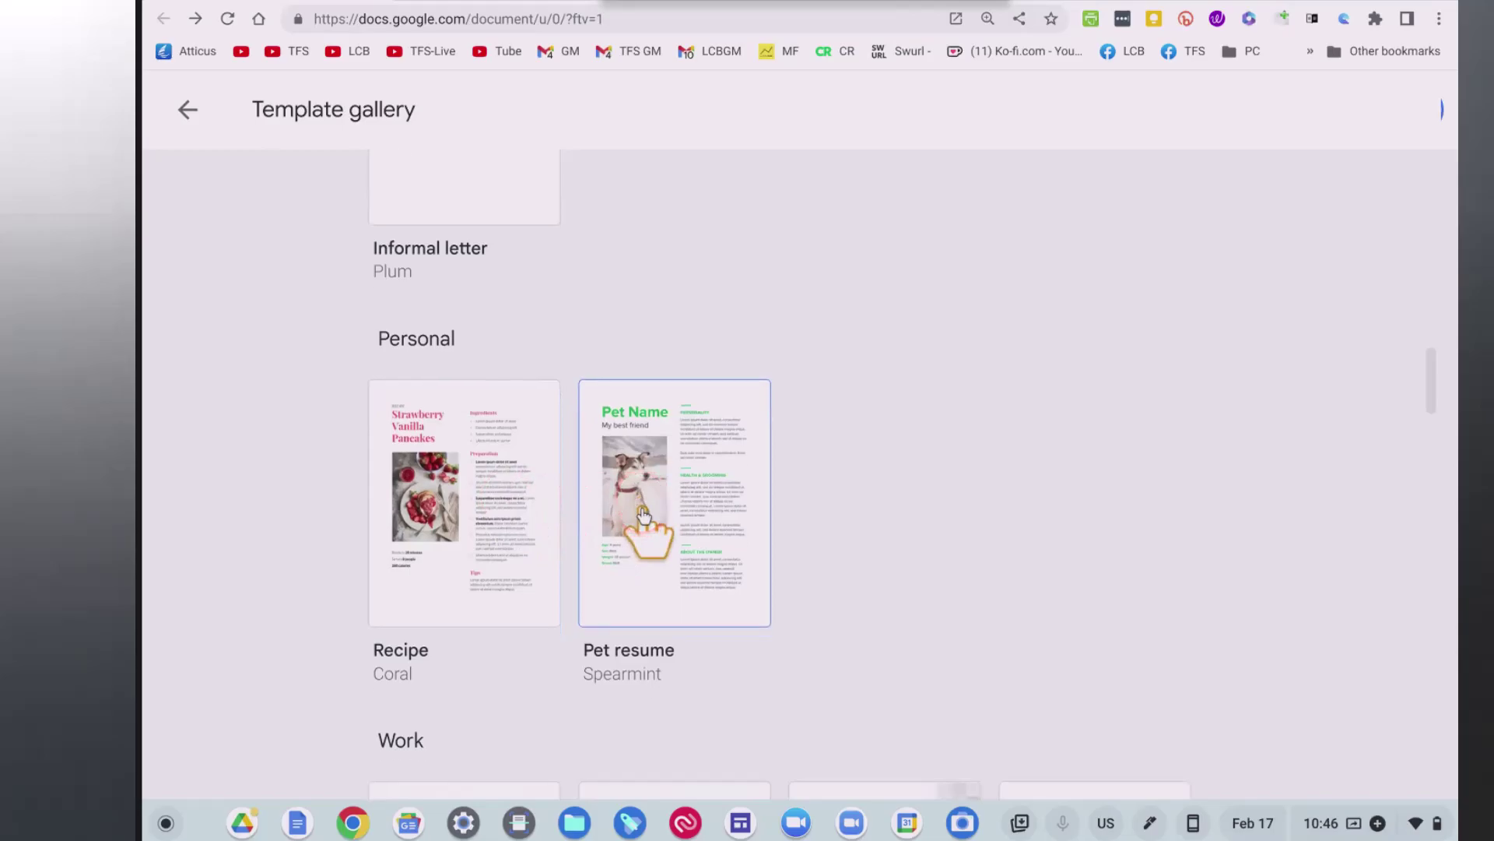
# Scroll to the Education section and create a document from the Reading Rainbow Lesson plan.
pyautogui.scroll(-5, 643, 514)
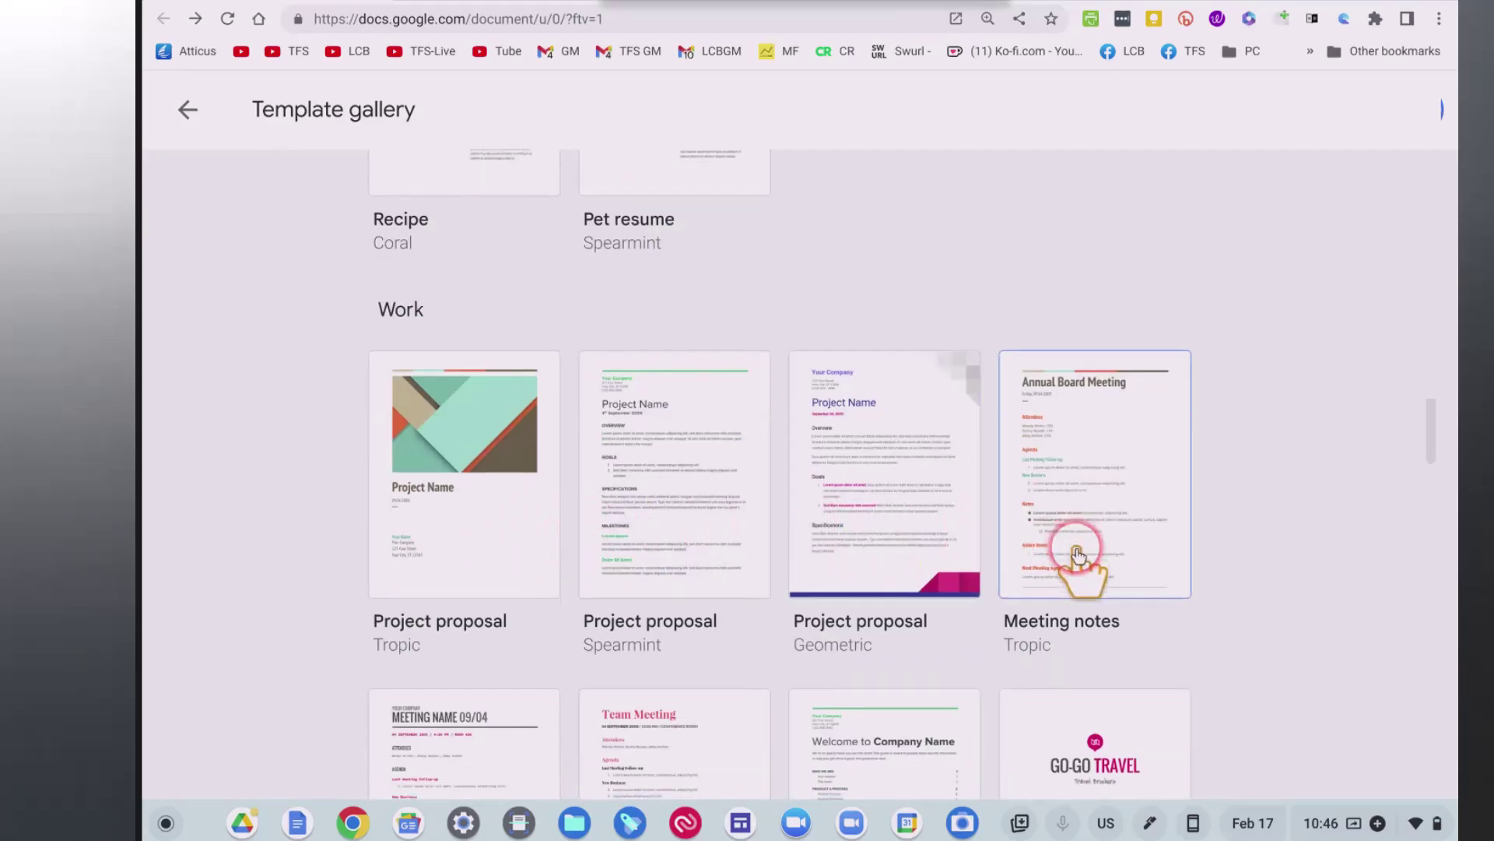
pyautogui.scroll(-2, 1067, 548)
pyautogui.scroll(-3, 1067, 549)
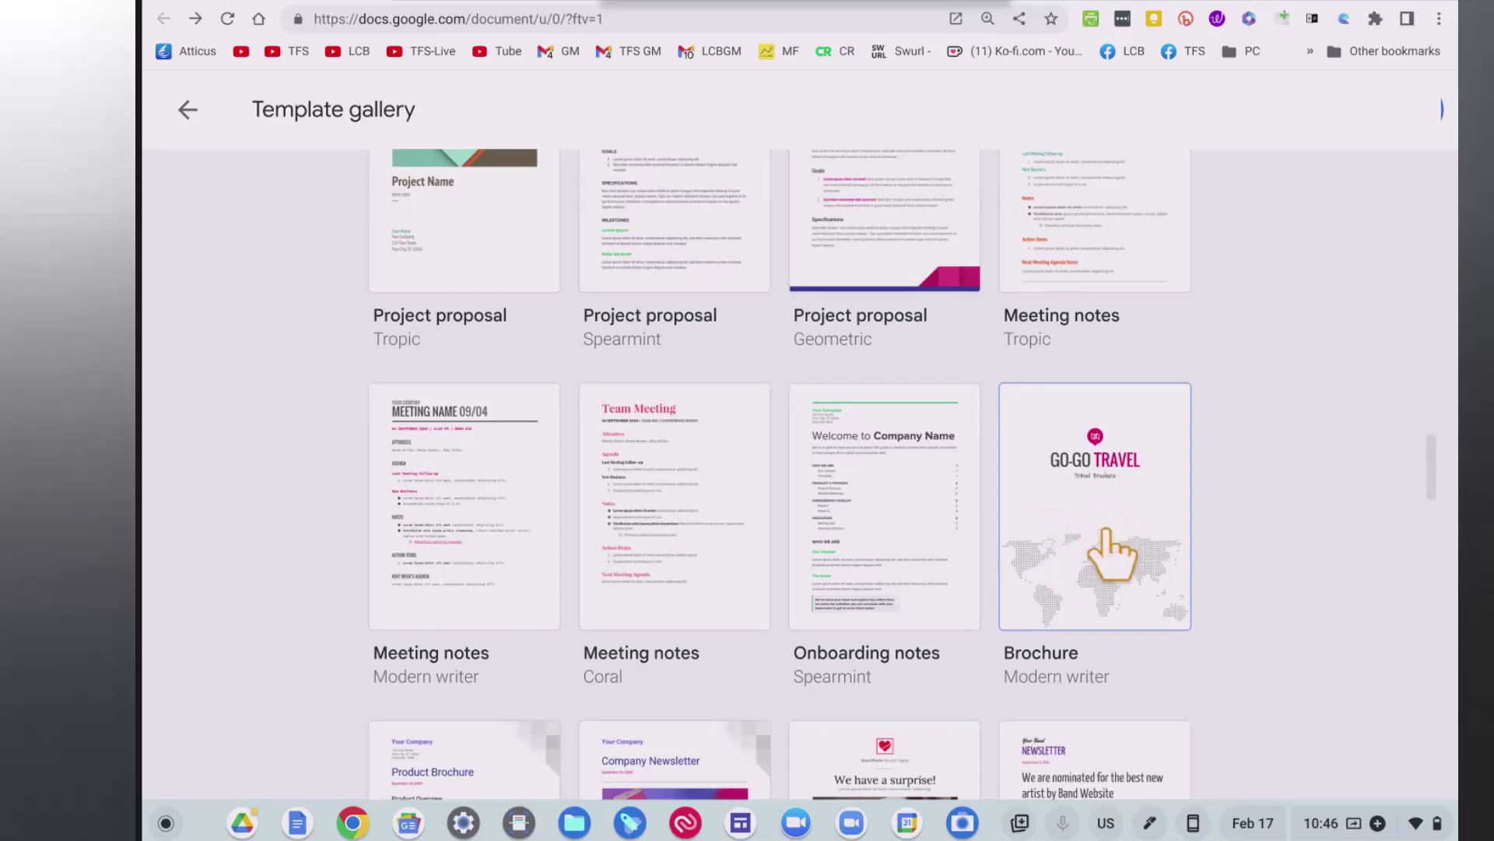
pyautogui.scroll(-10, 1106, 533)
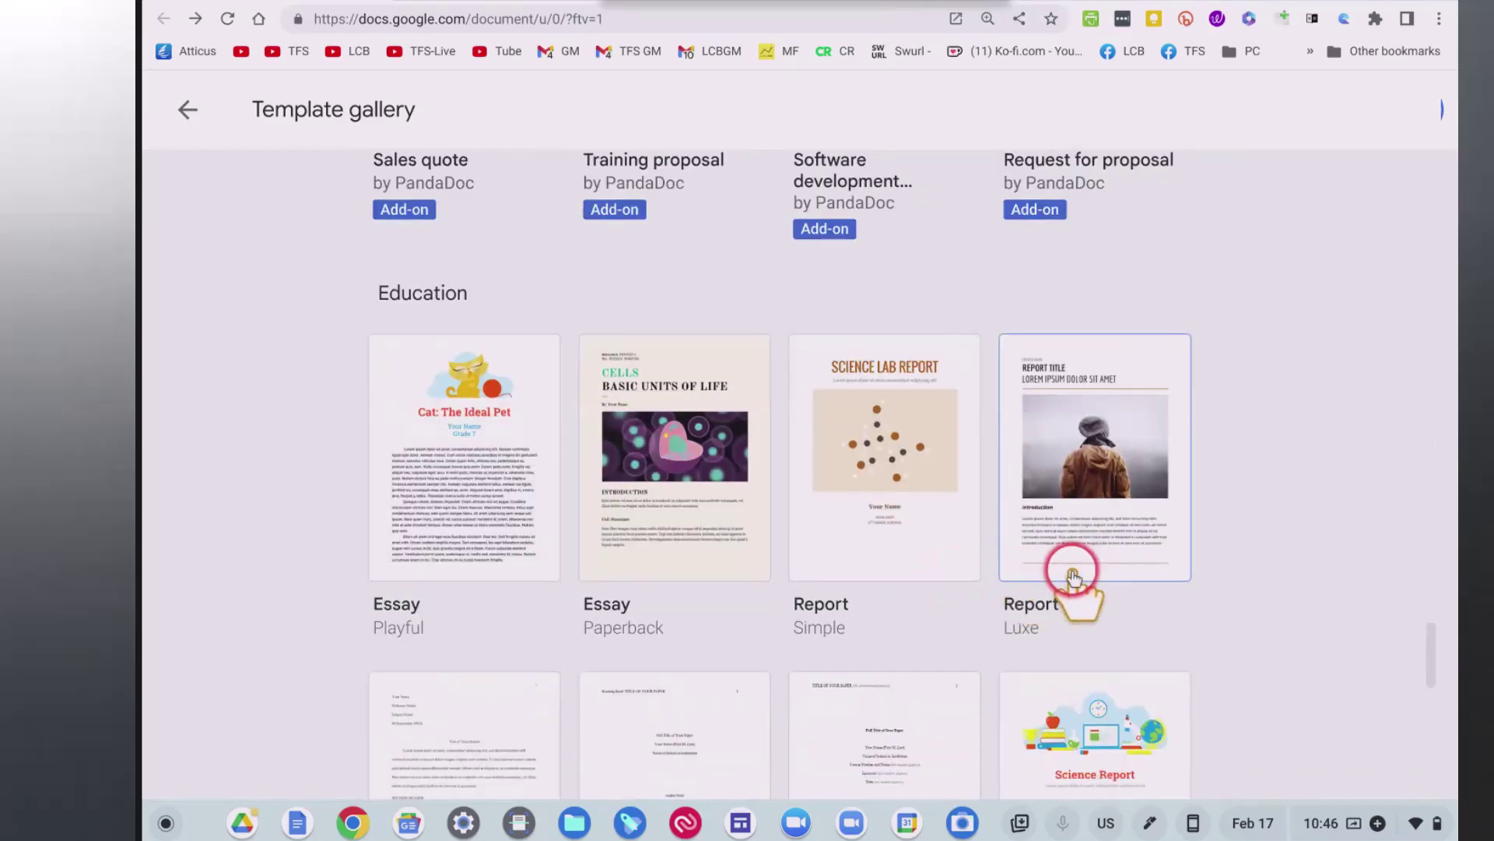
pyautogui.scroll(-1, 1070, 574)
pyautogui.scroll(-2, 1072, 575)
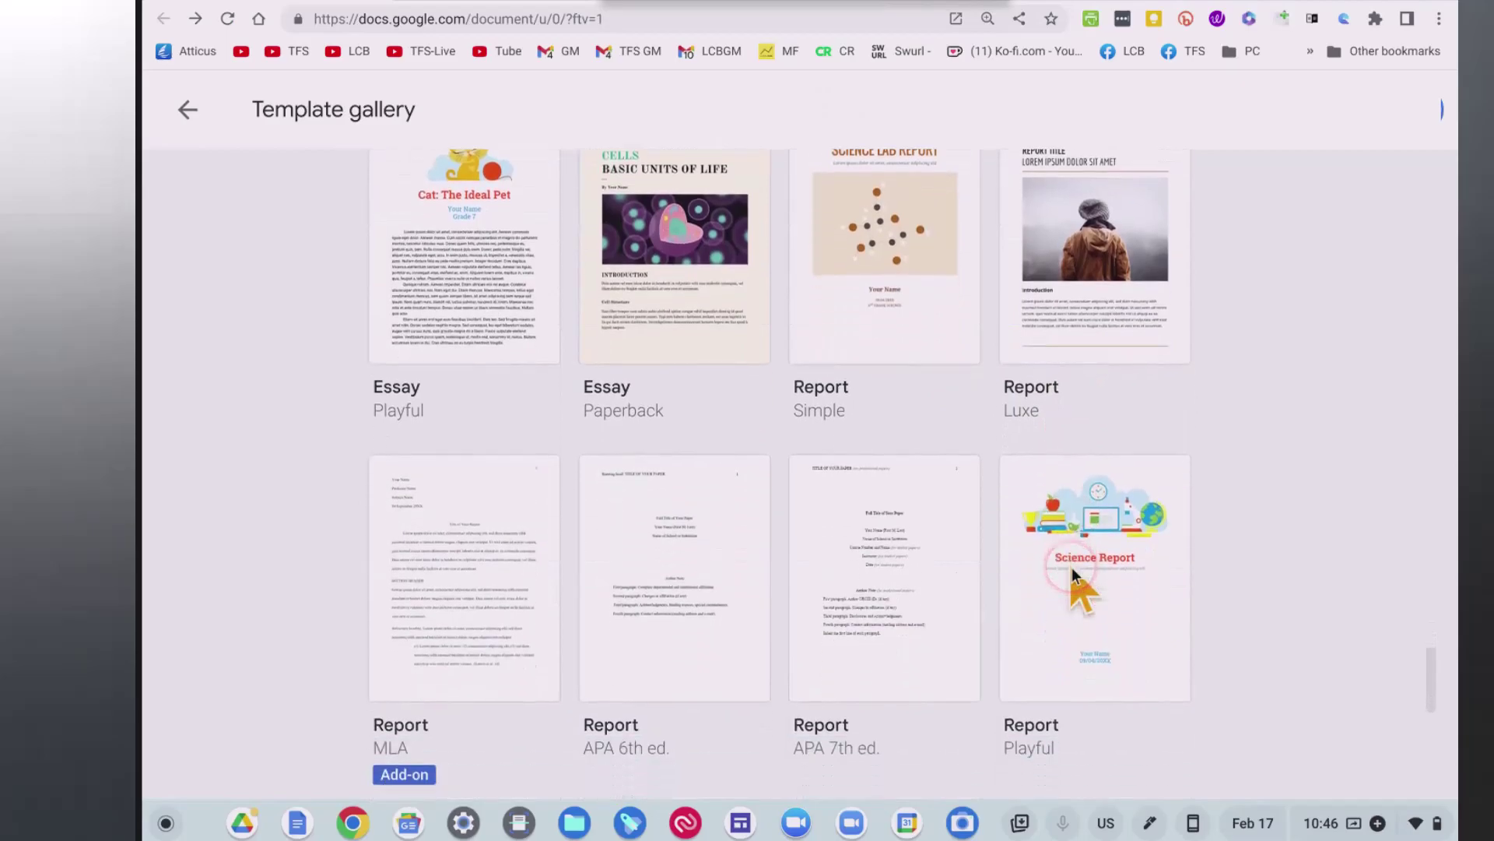
pyautogui.scroll(-5, 1071, 568)
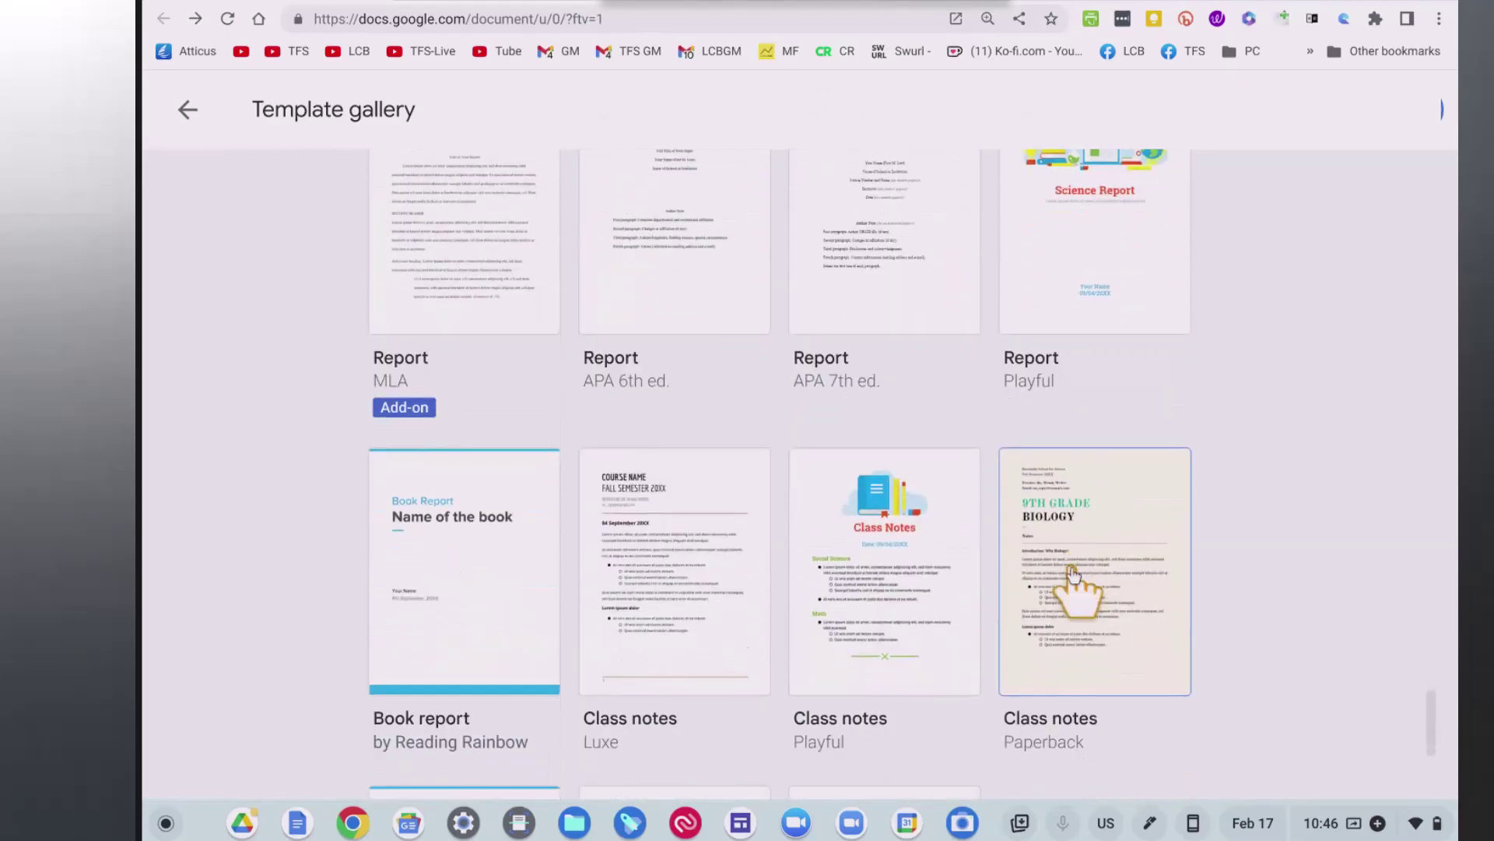
pyautogui.scroll(-4, 1072, 573)
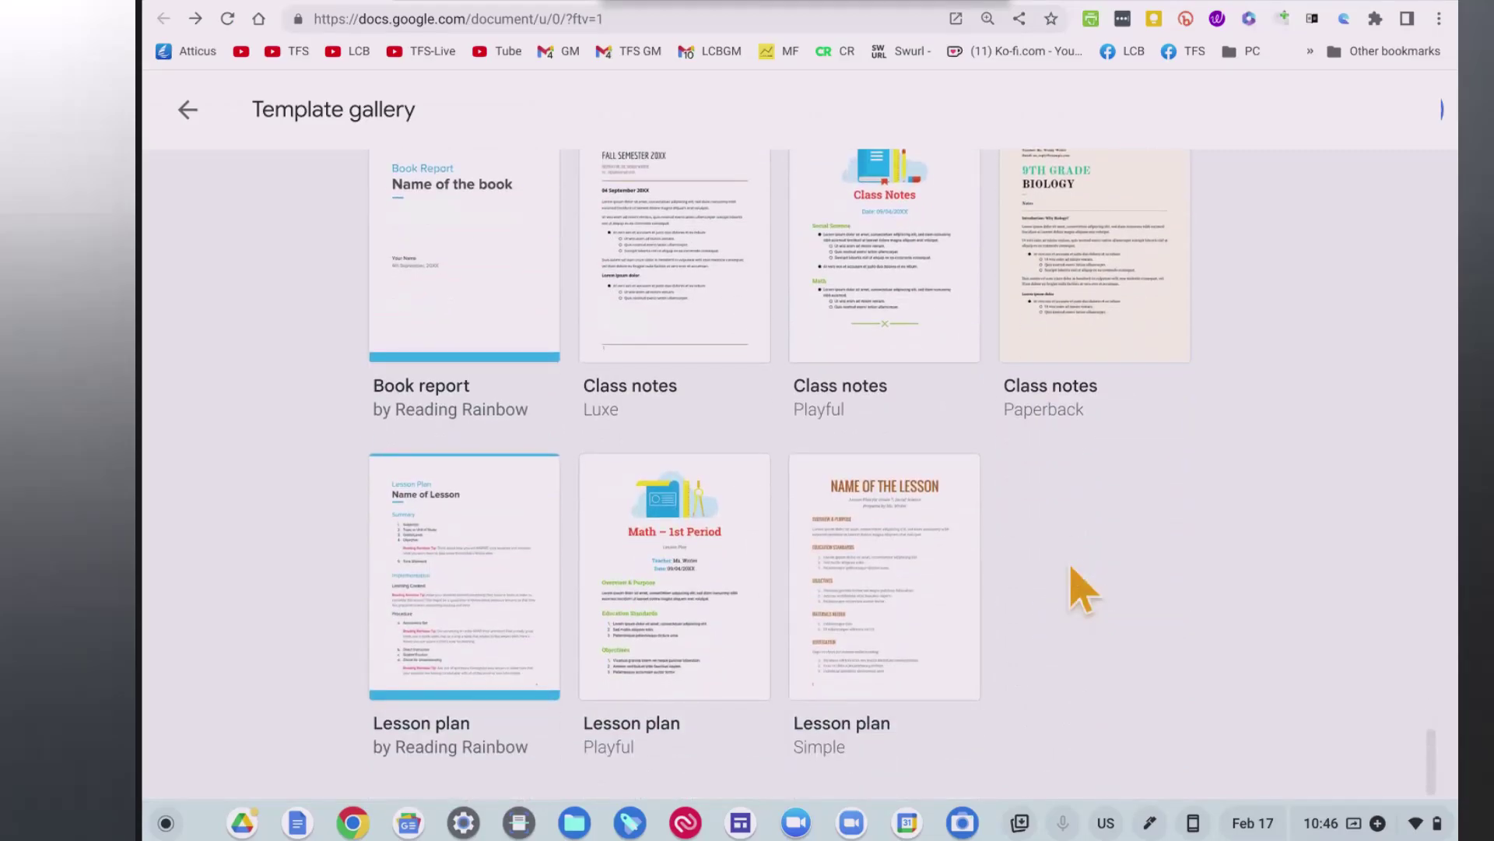
pyautogui.click(417, 590)
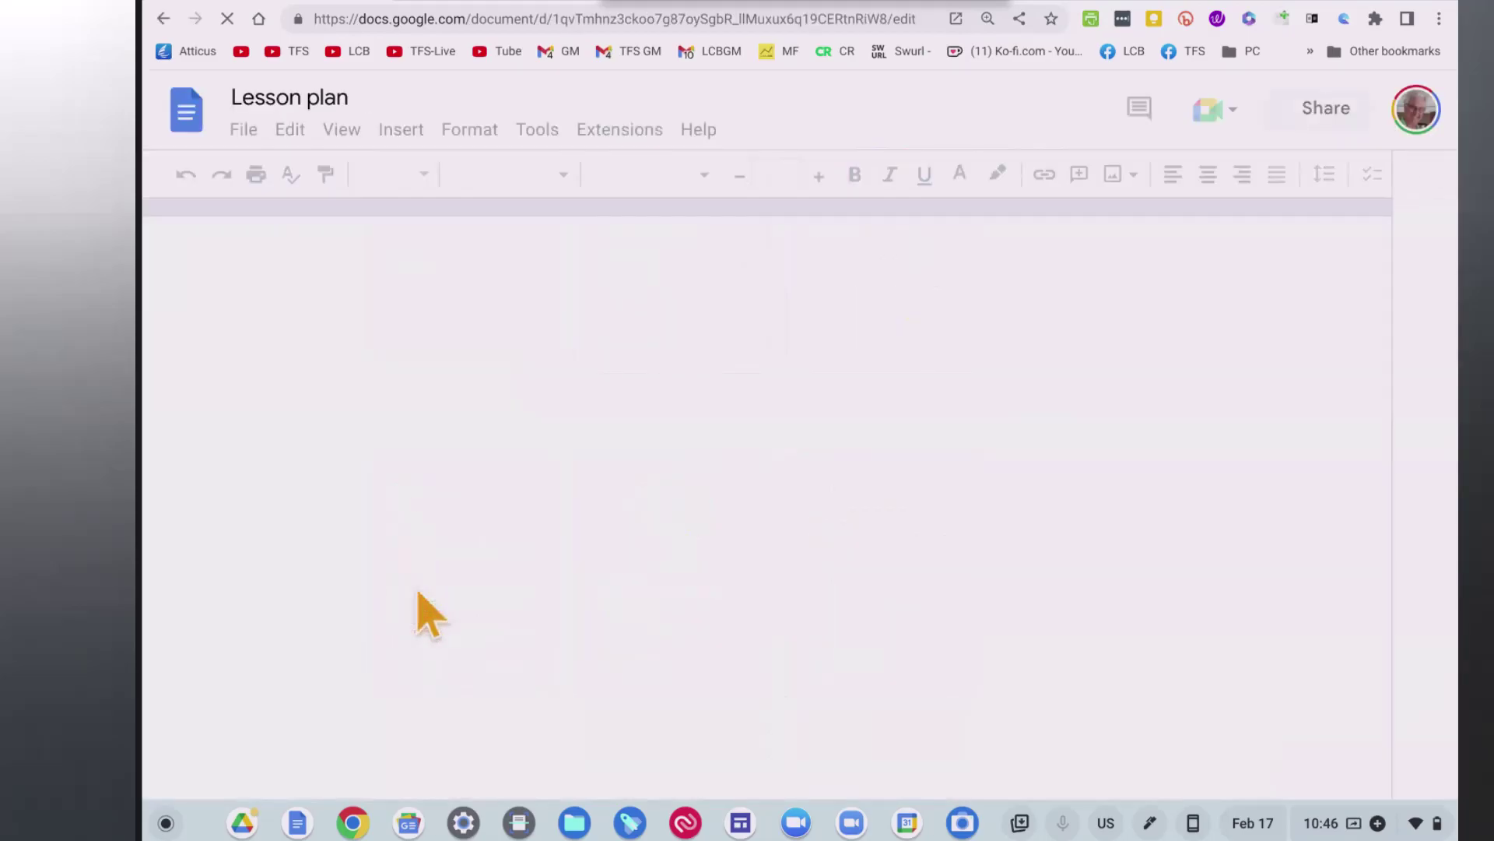
# Scroll through the Lesson plan sections, then return to the Template gallery with Alt+Left.
pyautogui.click(557, 523)
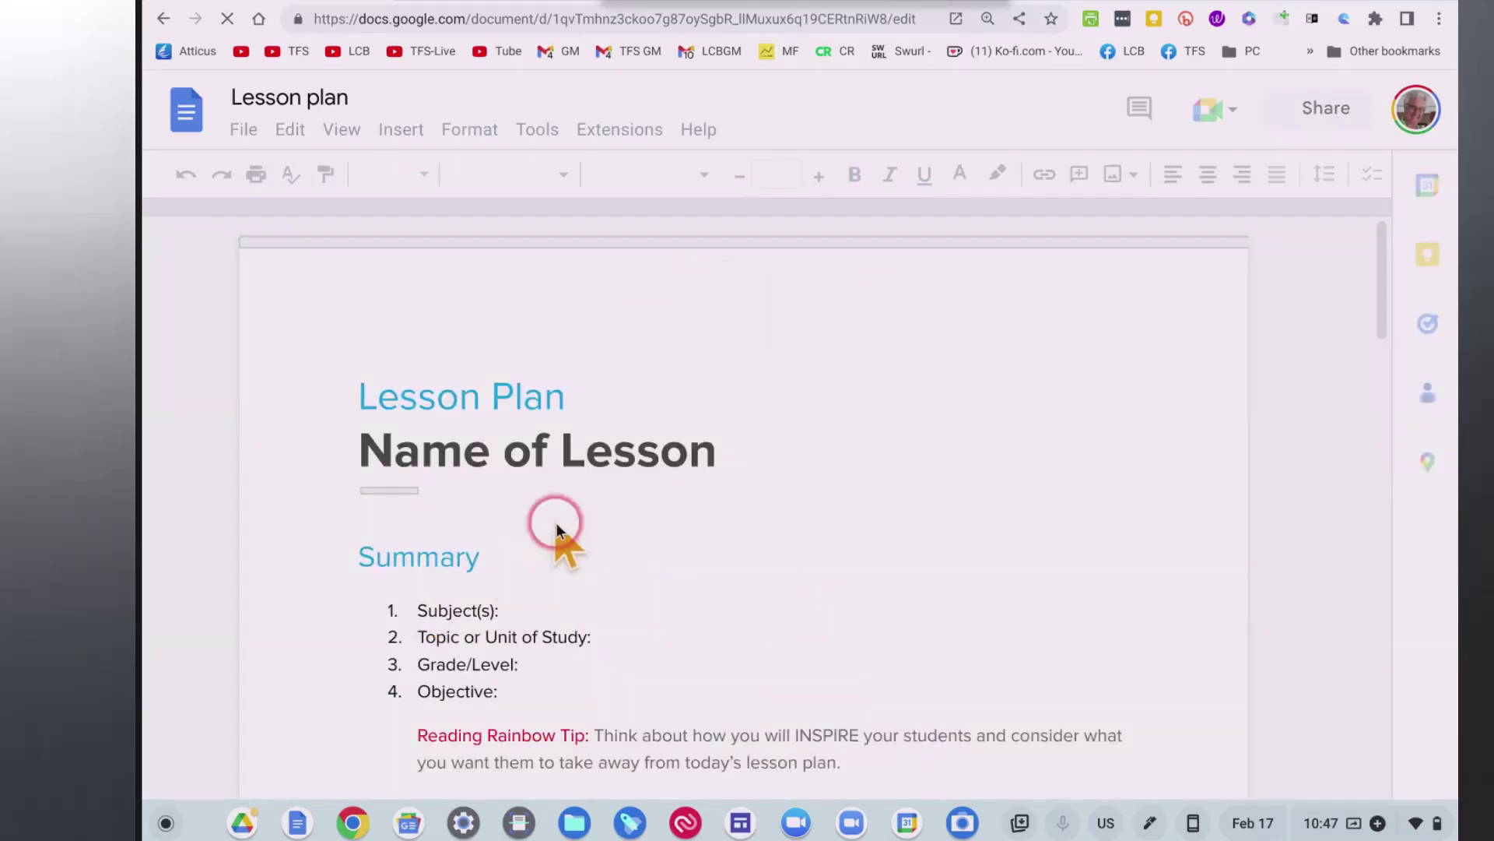
pyautogui.scroll(-2, 744, 520)
pyautogui.scroll(-5, 745, 520)
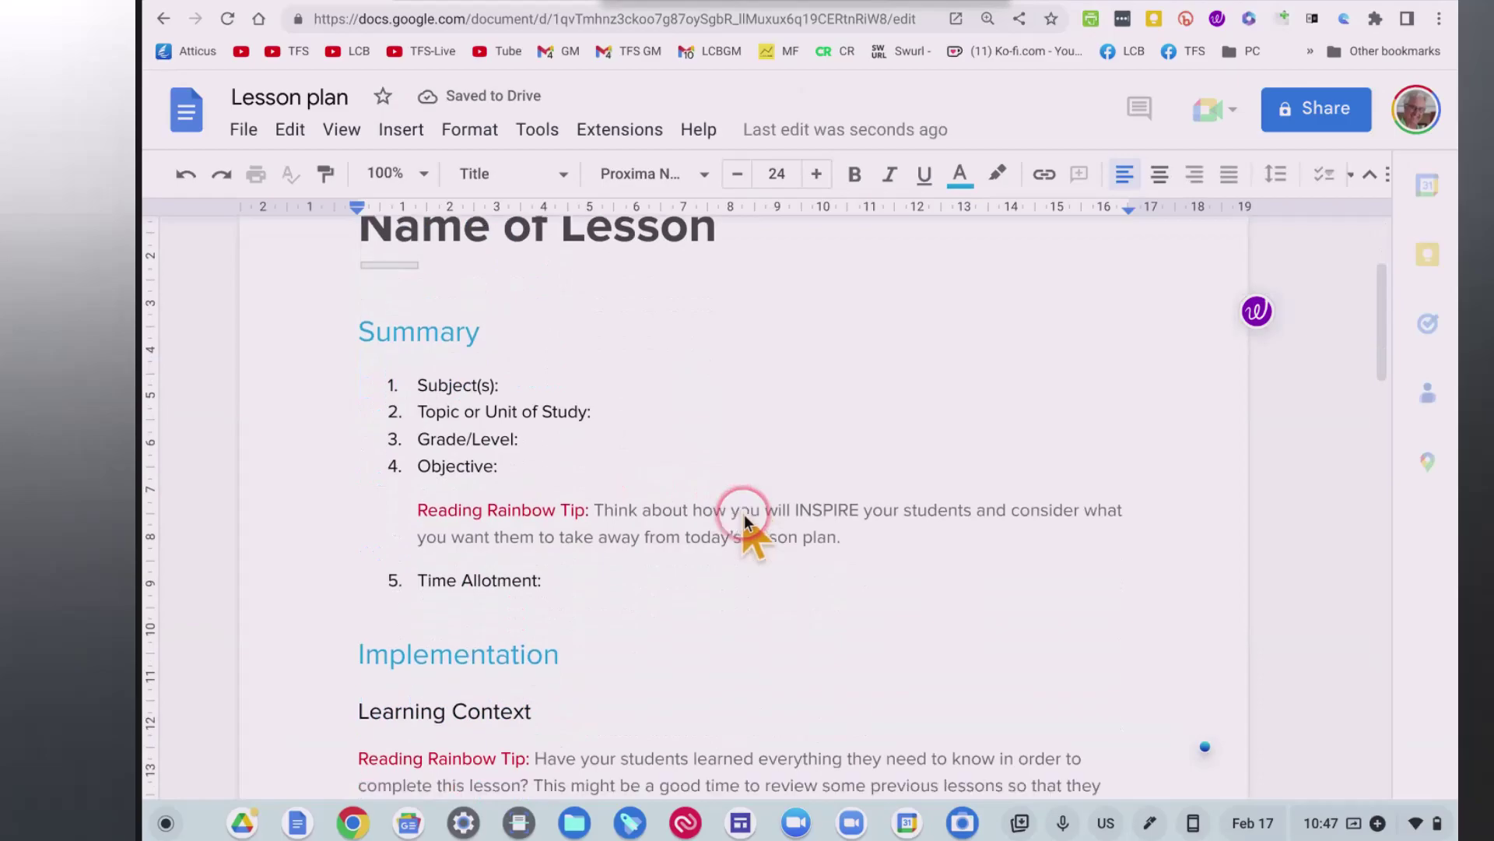
pyautogui.scroll(-5, 744, 517)
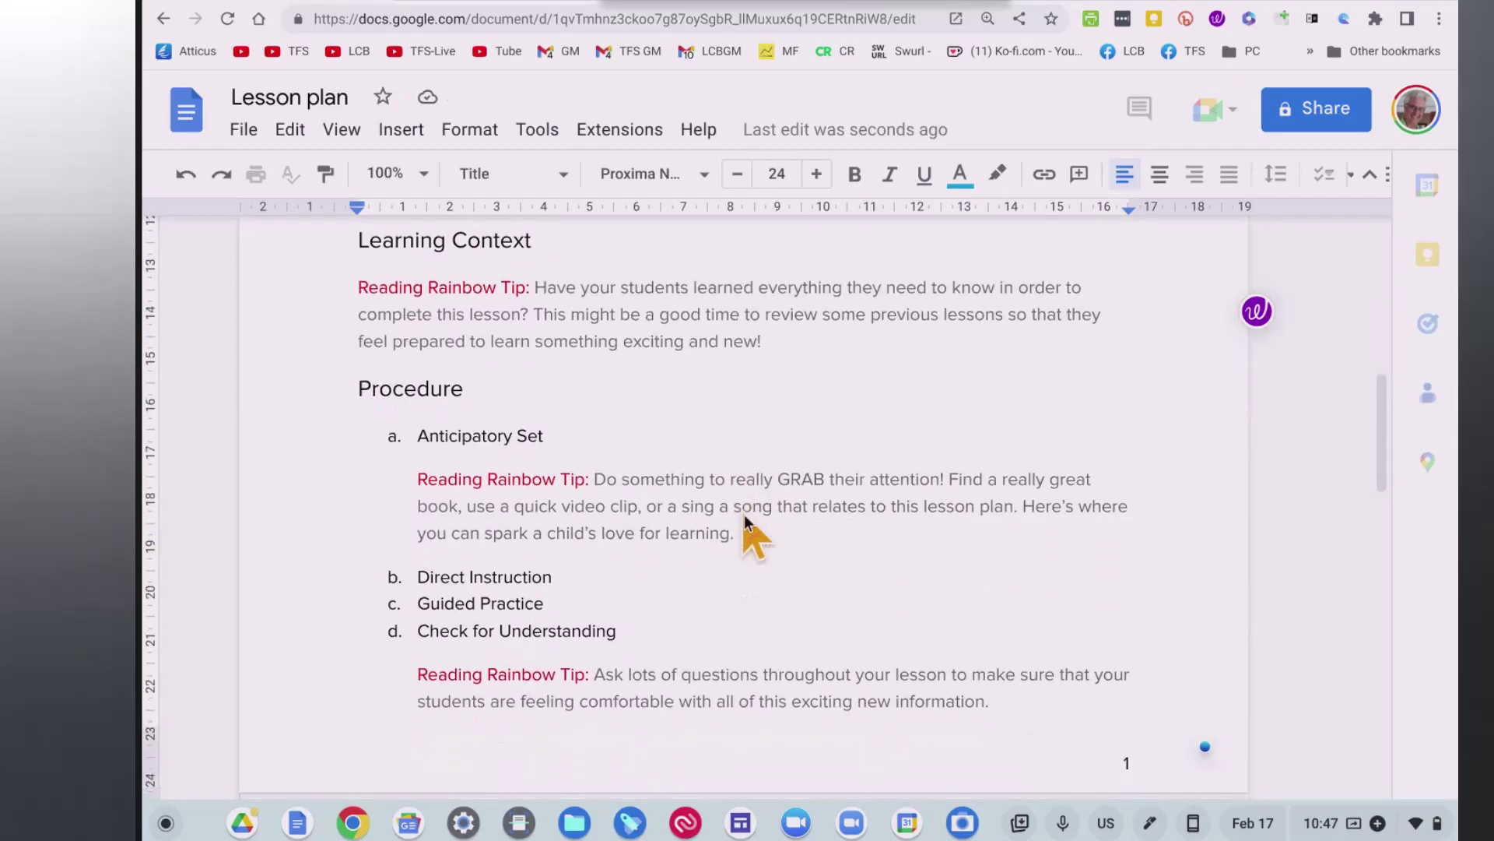
pyautogui.scroll(-2, 744, 516)
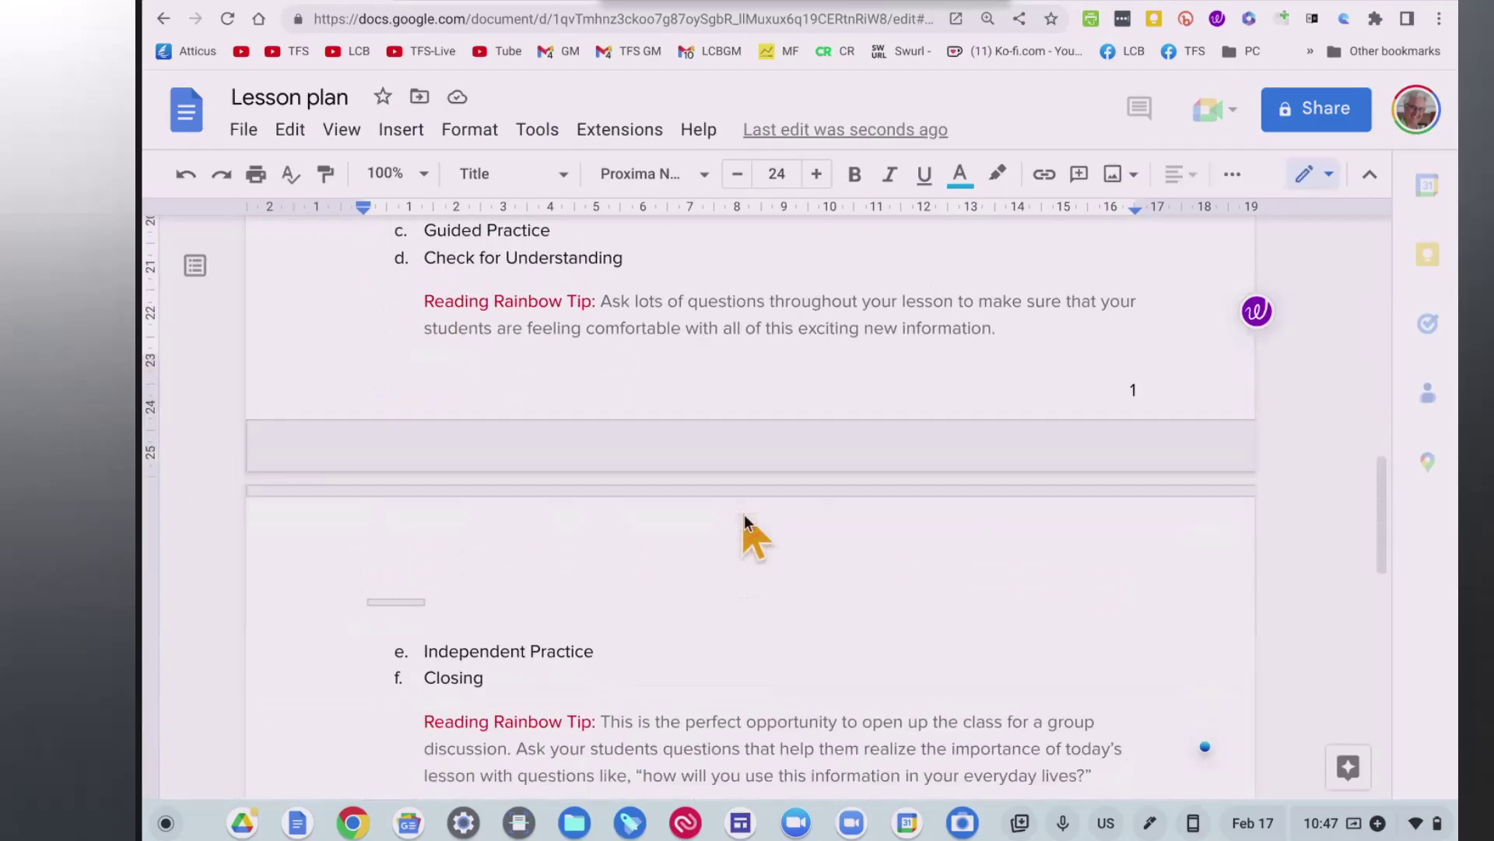
pyautogui.scroll(-1, 744, 516)
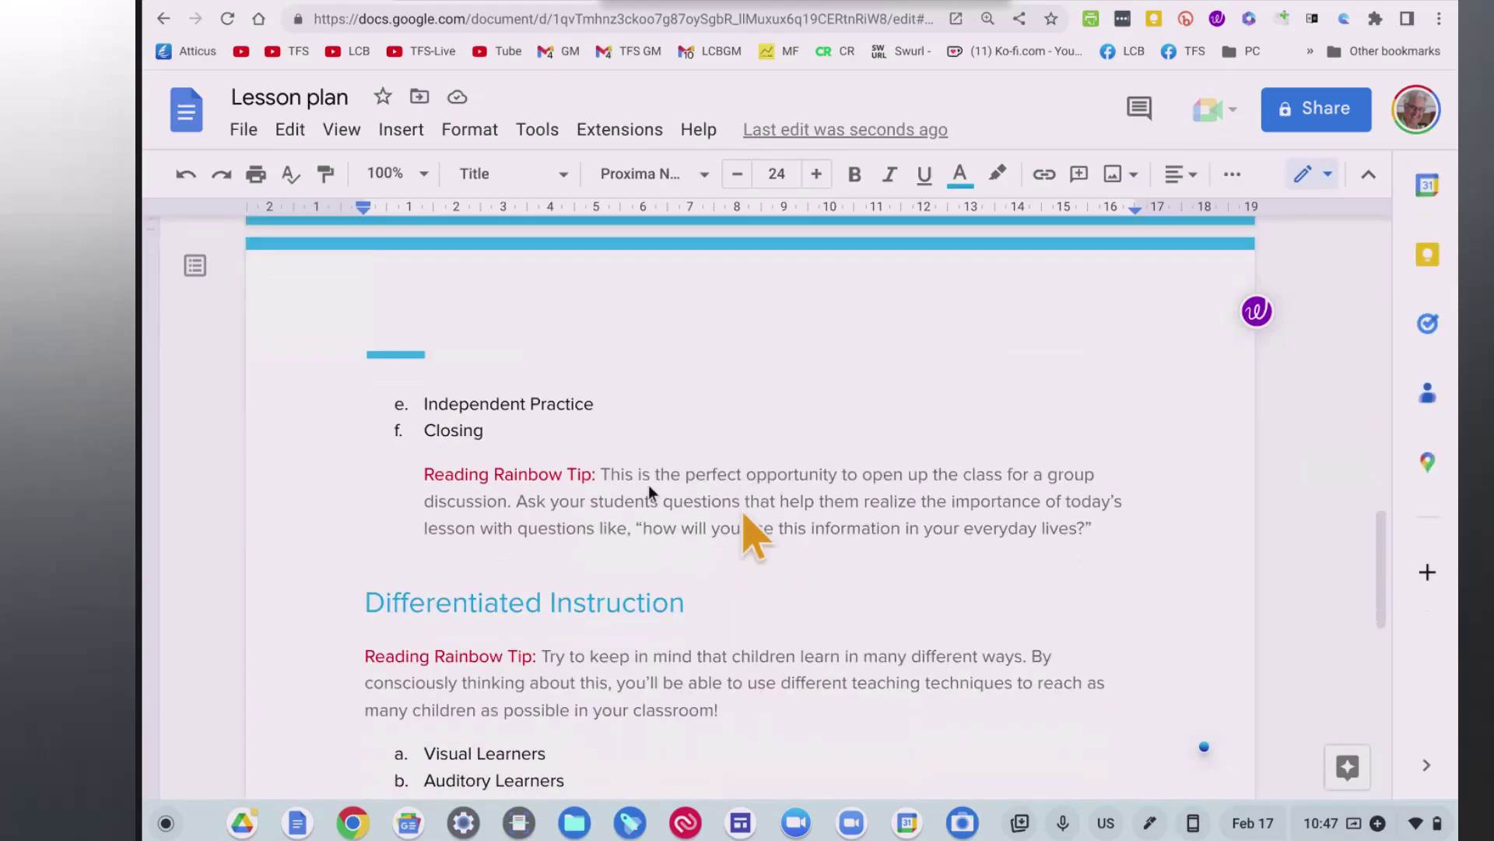
pyautogui.hotkey('alt', 'Left')
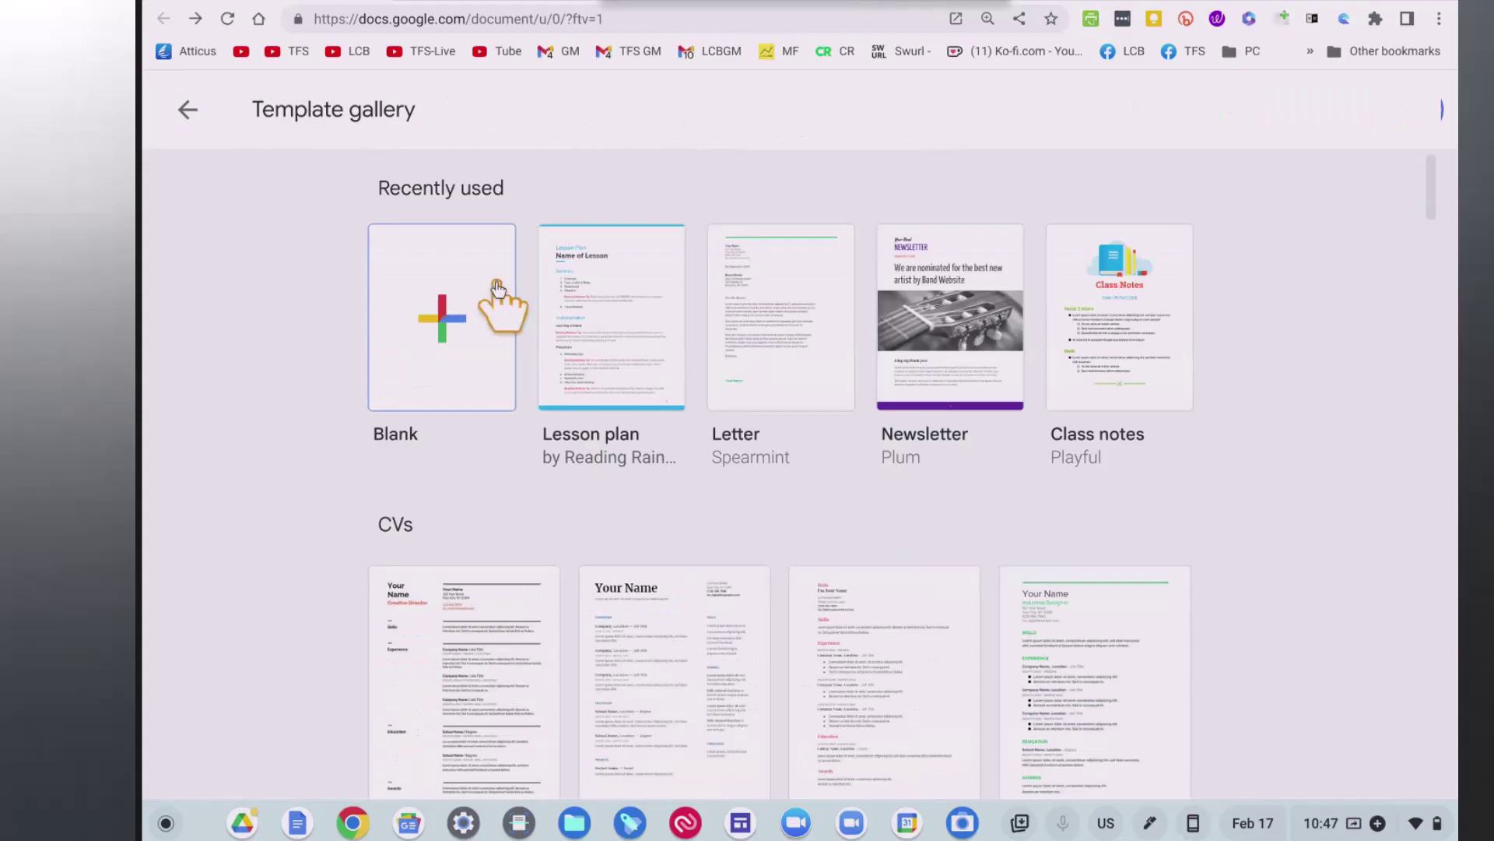
# Return to the Docs home page and choose the Blank template under Start a new document.
pyautogui.click(187, 110)
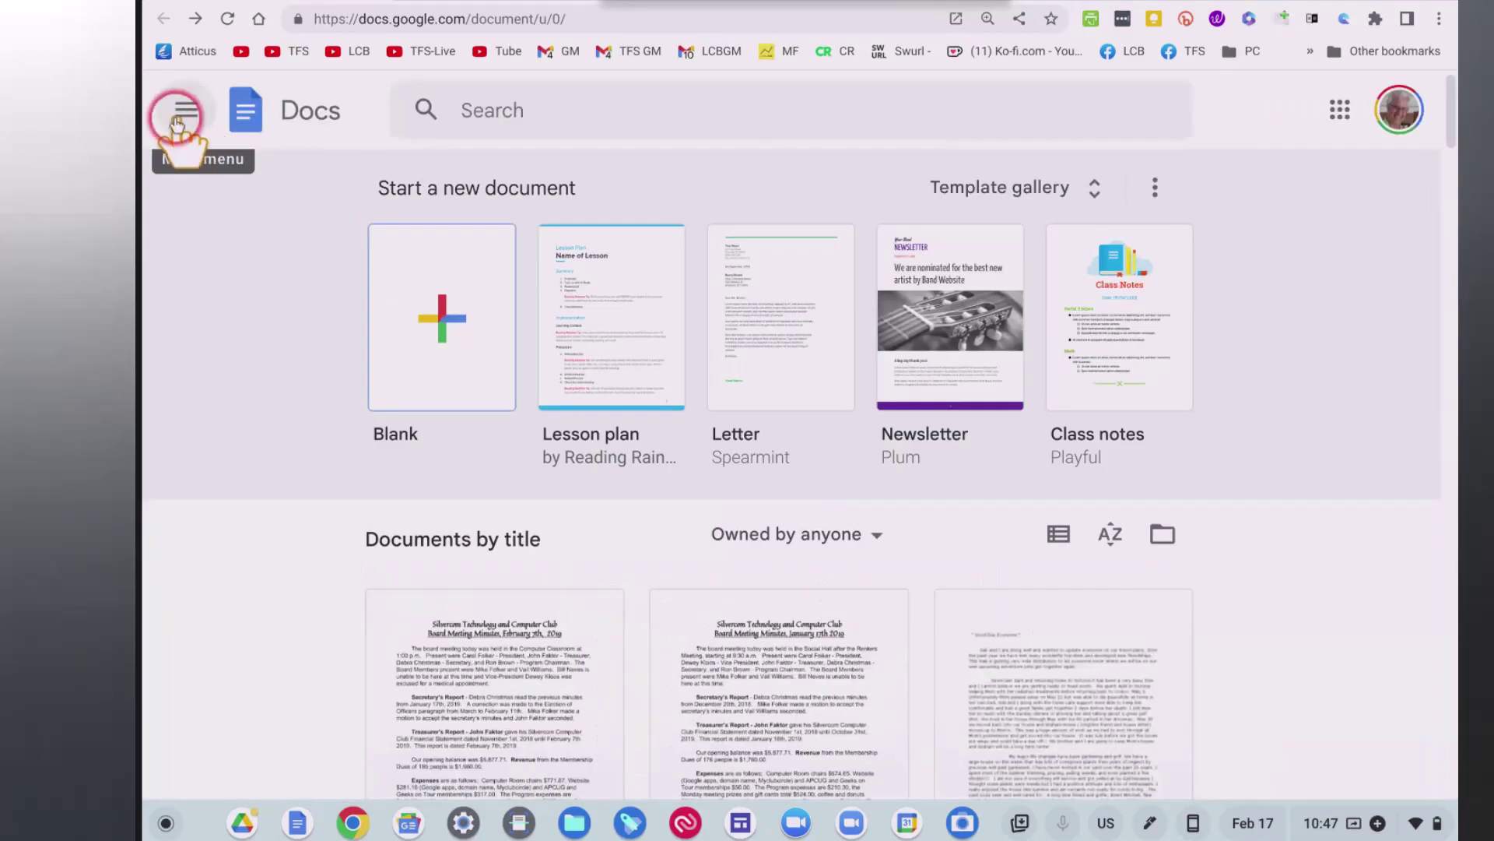
pyautogui.click(257, 113)
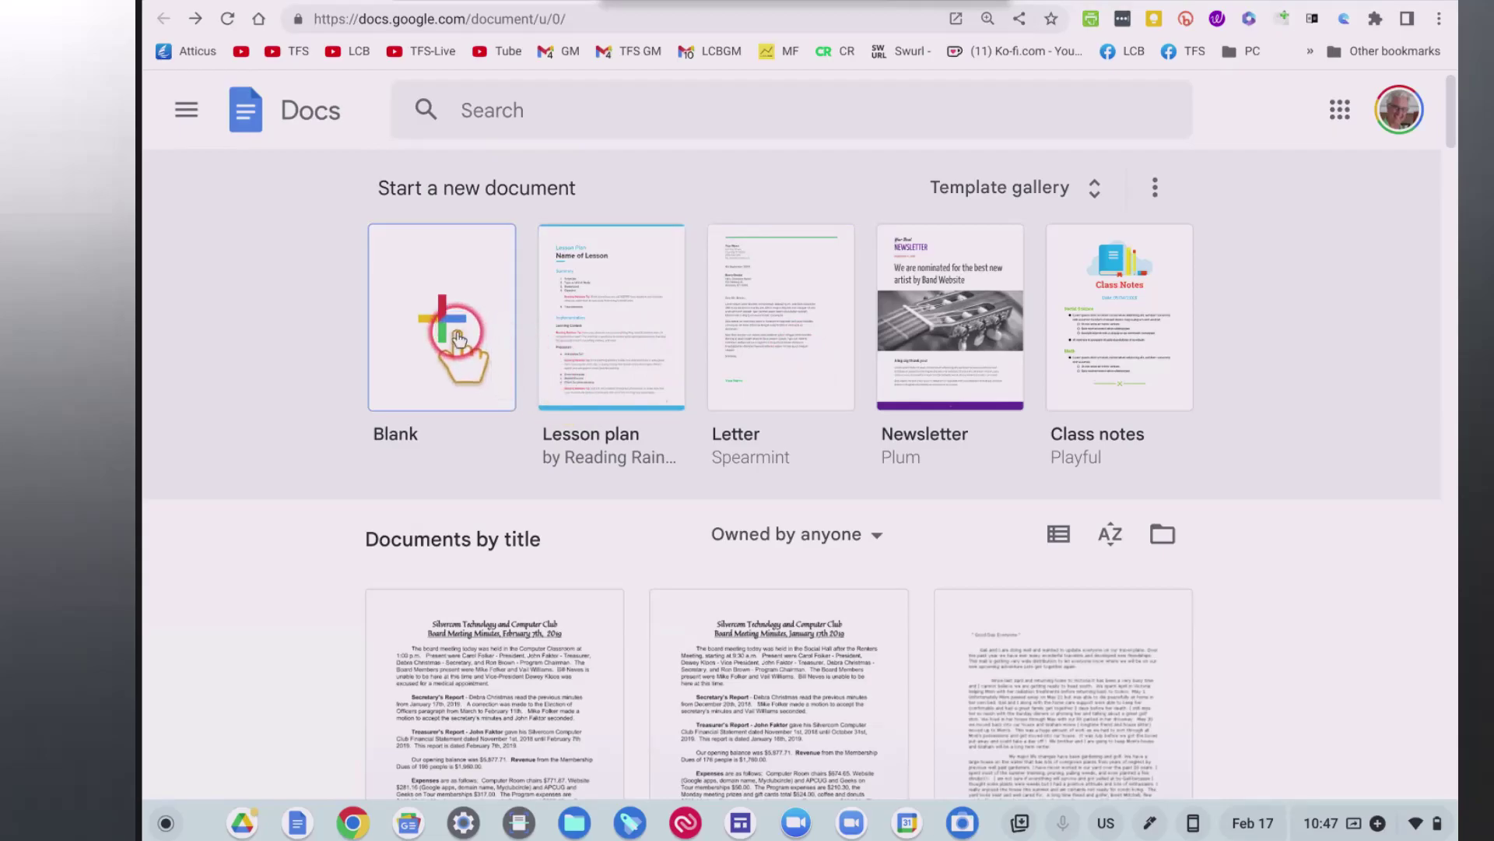
pyautogui.click(480, 348)
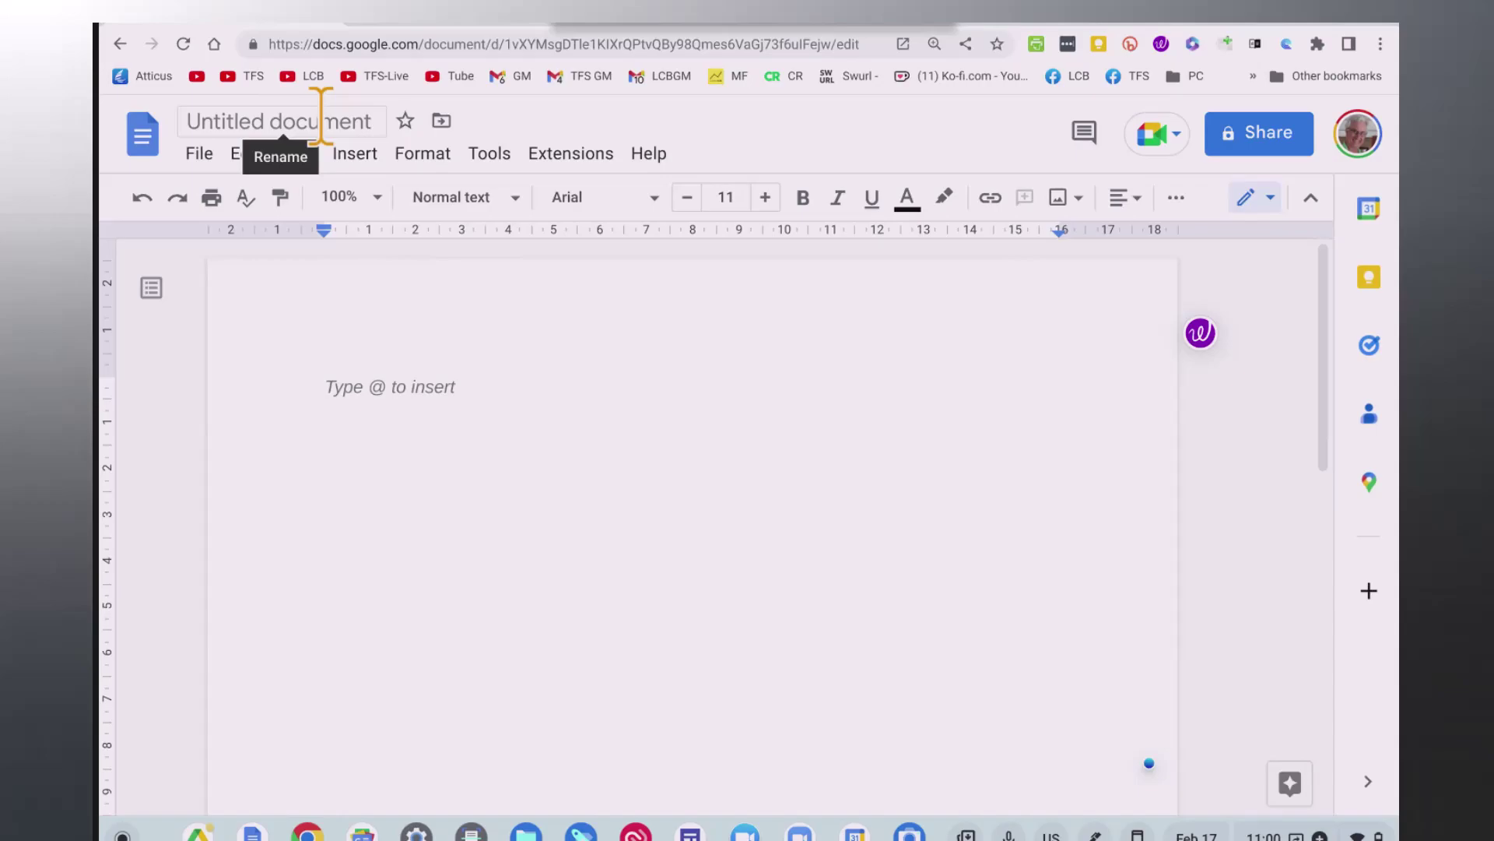
# Replace the 'Untitled document' title with 'Mission Statement for TFS CC'.
pyautogui.click(185, 120)
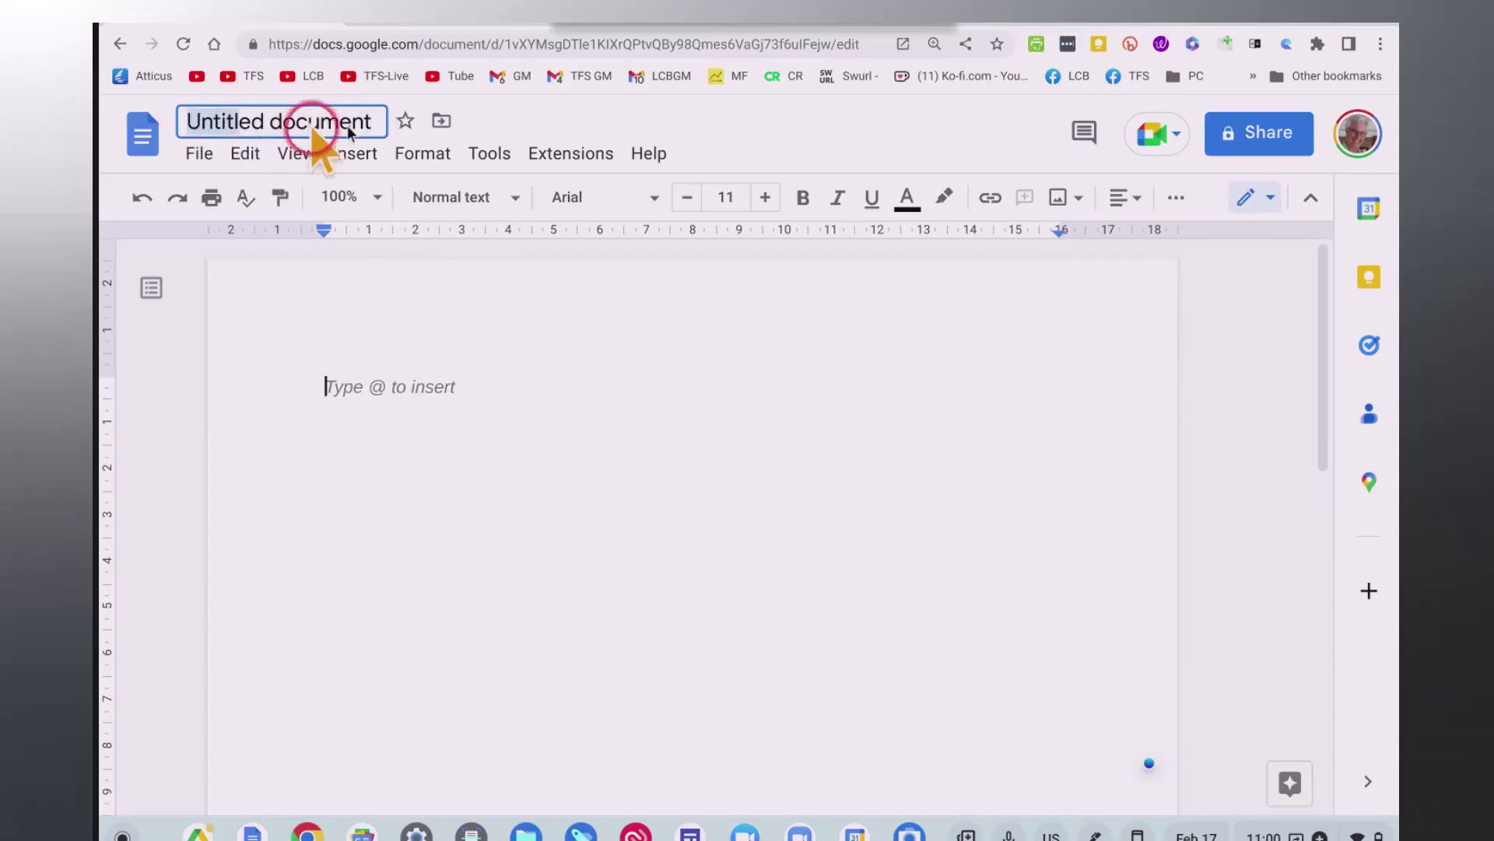
pyautogui.click(381, 121)
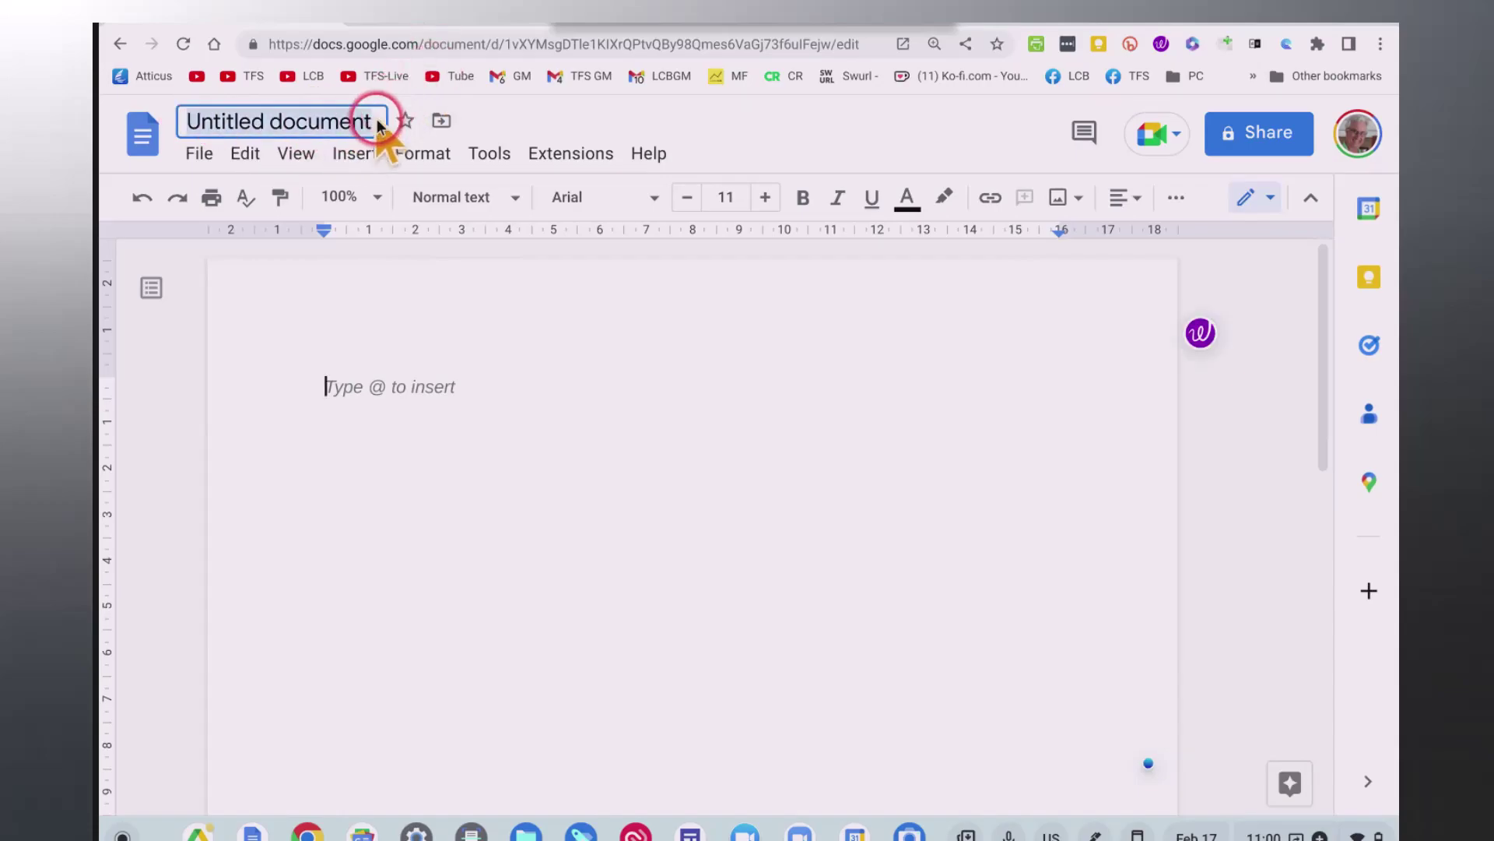
pyautogui.write('Miss')
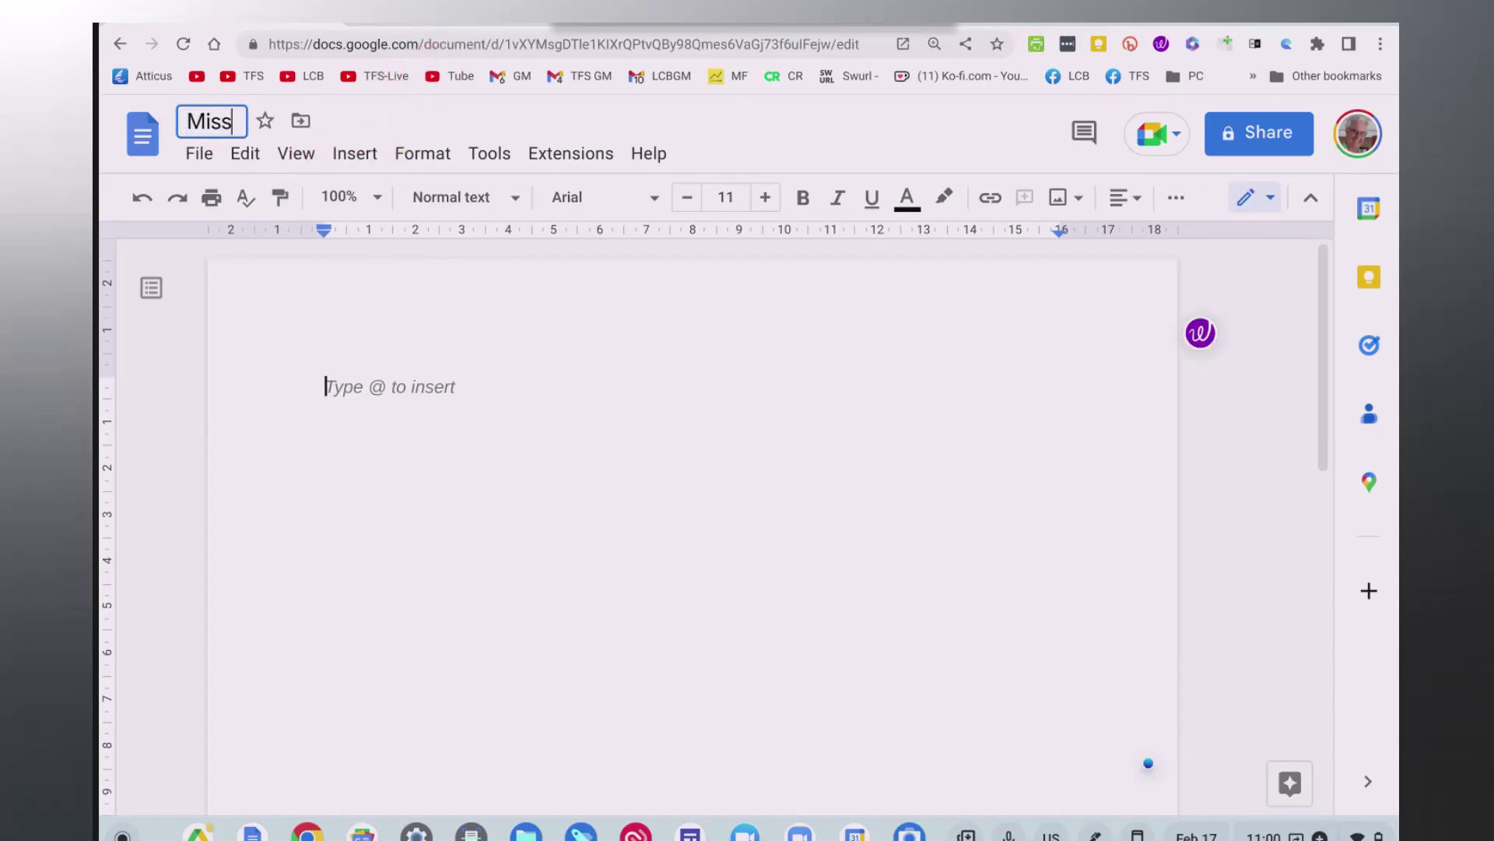
pyautogui.write('ion S')
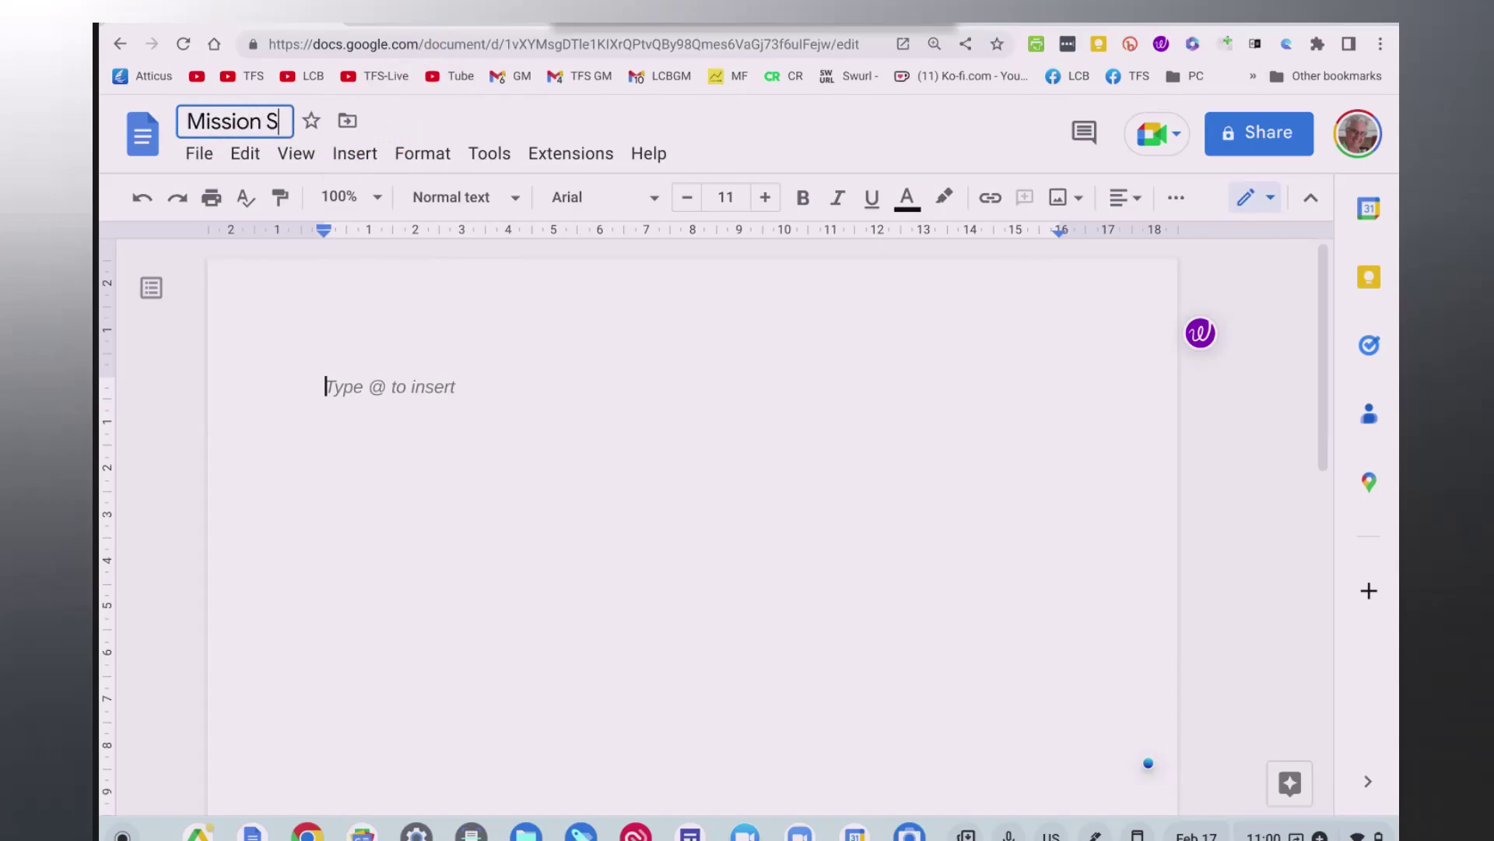
pyautogui.write('tateme')
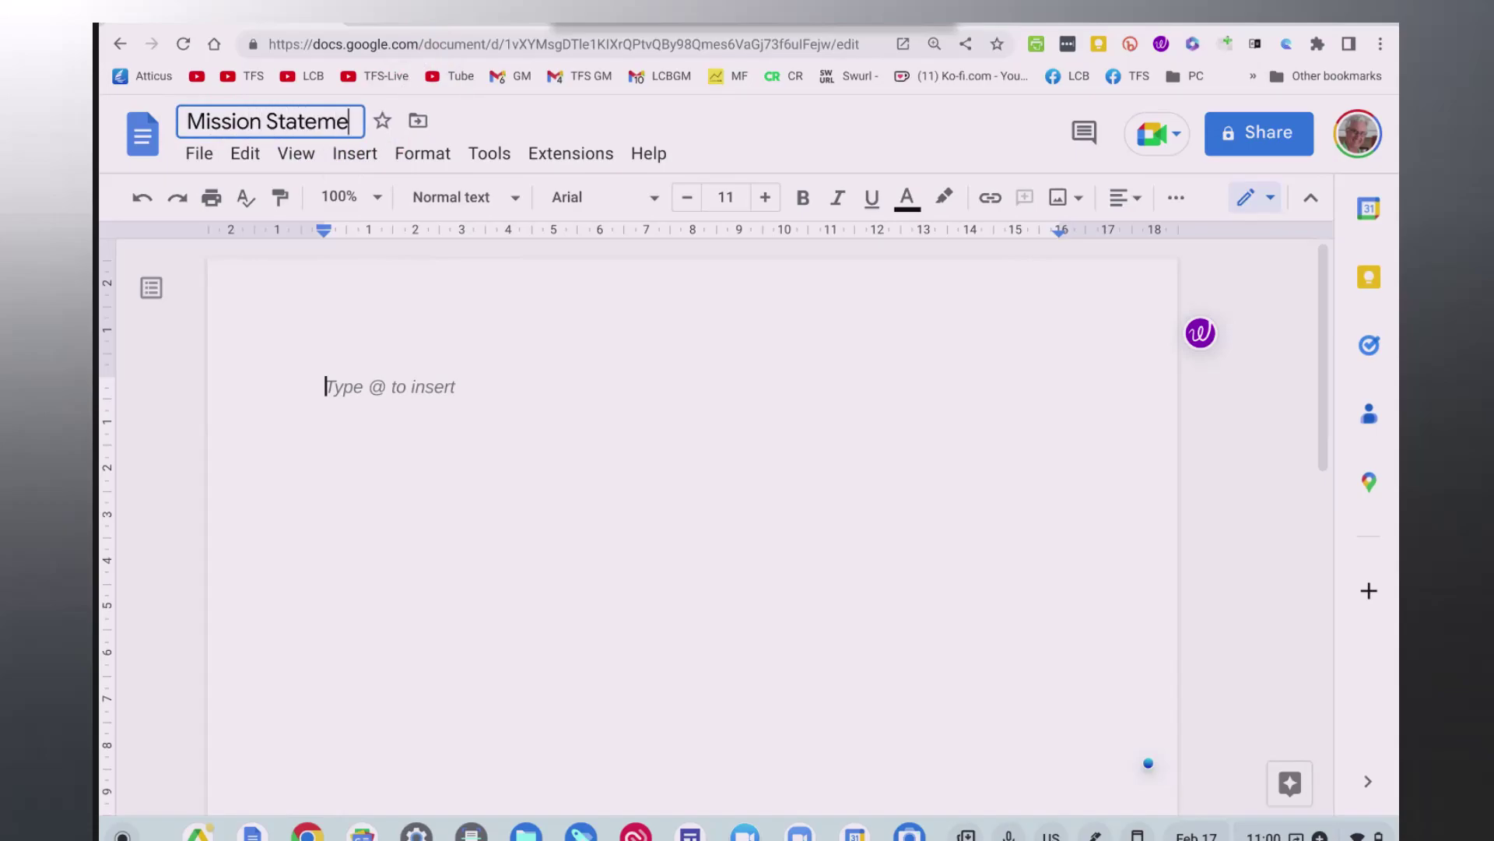
pyautogui.write('nt for ')
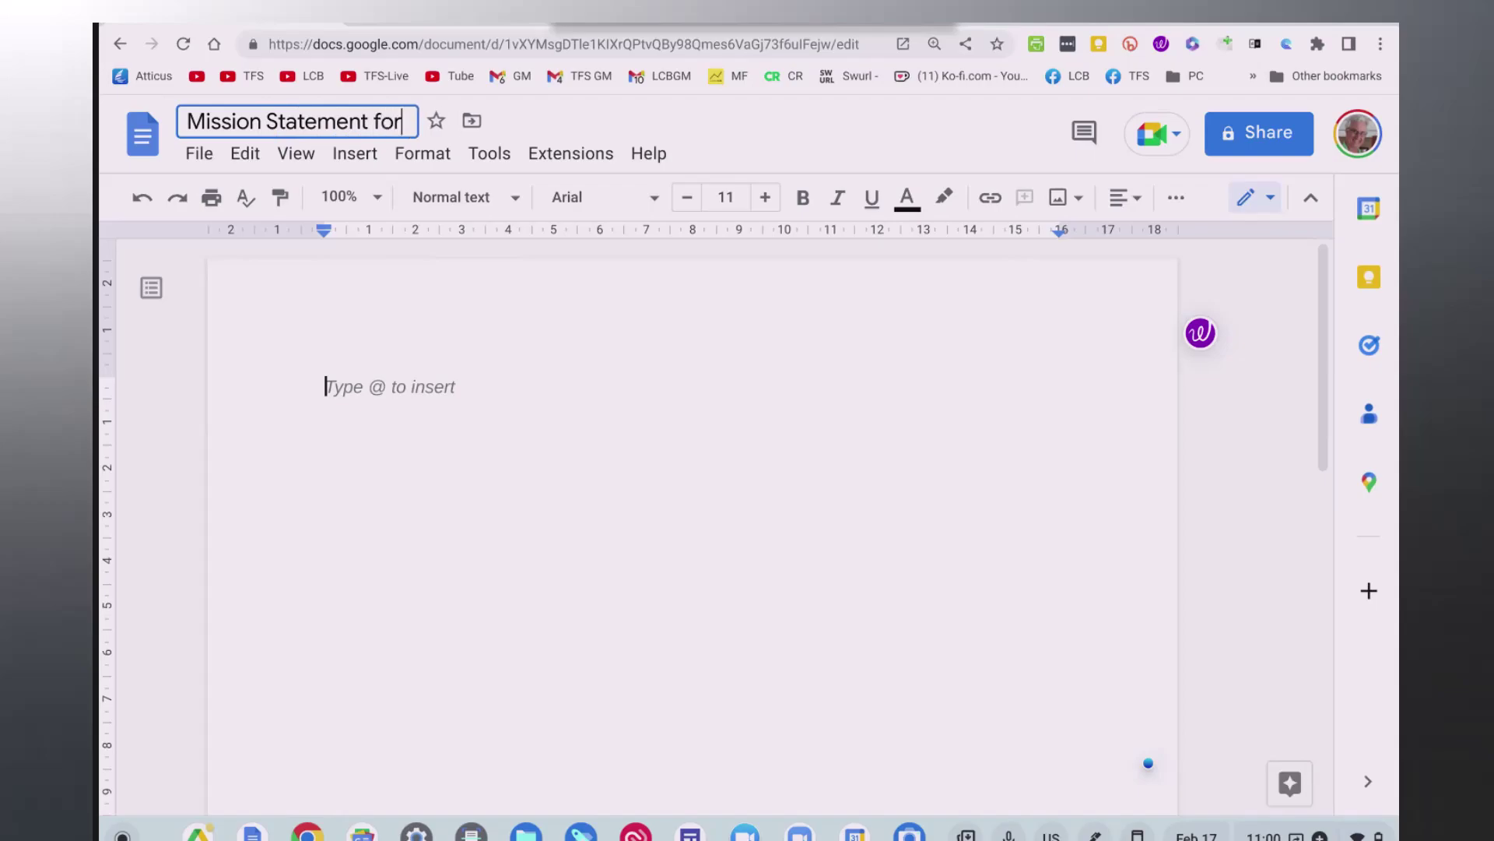
pyautogui.write('TFS CC')
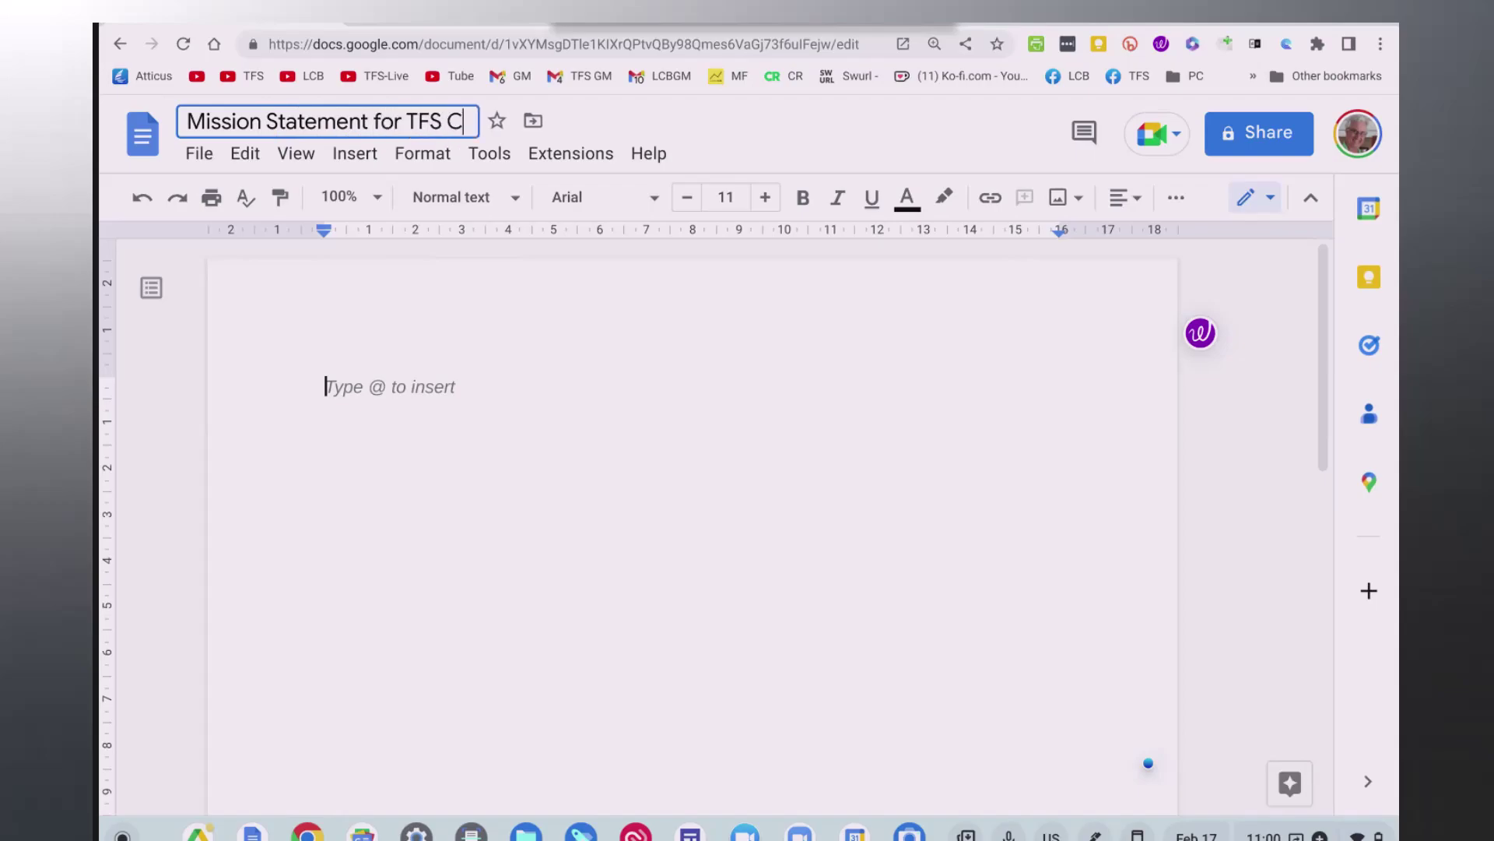
pyautogui.click(155, 379)
pyautogui.click(328, 379)
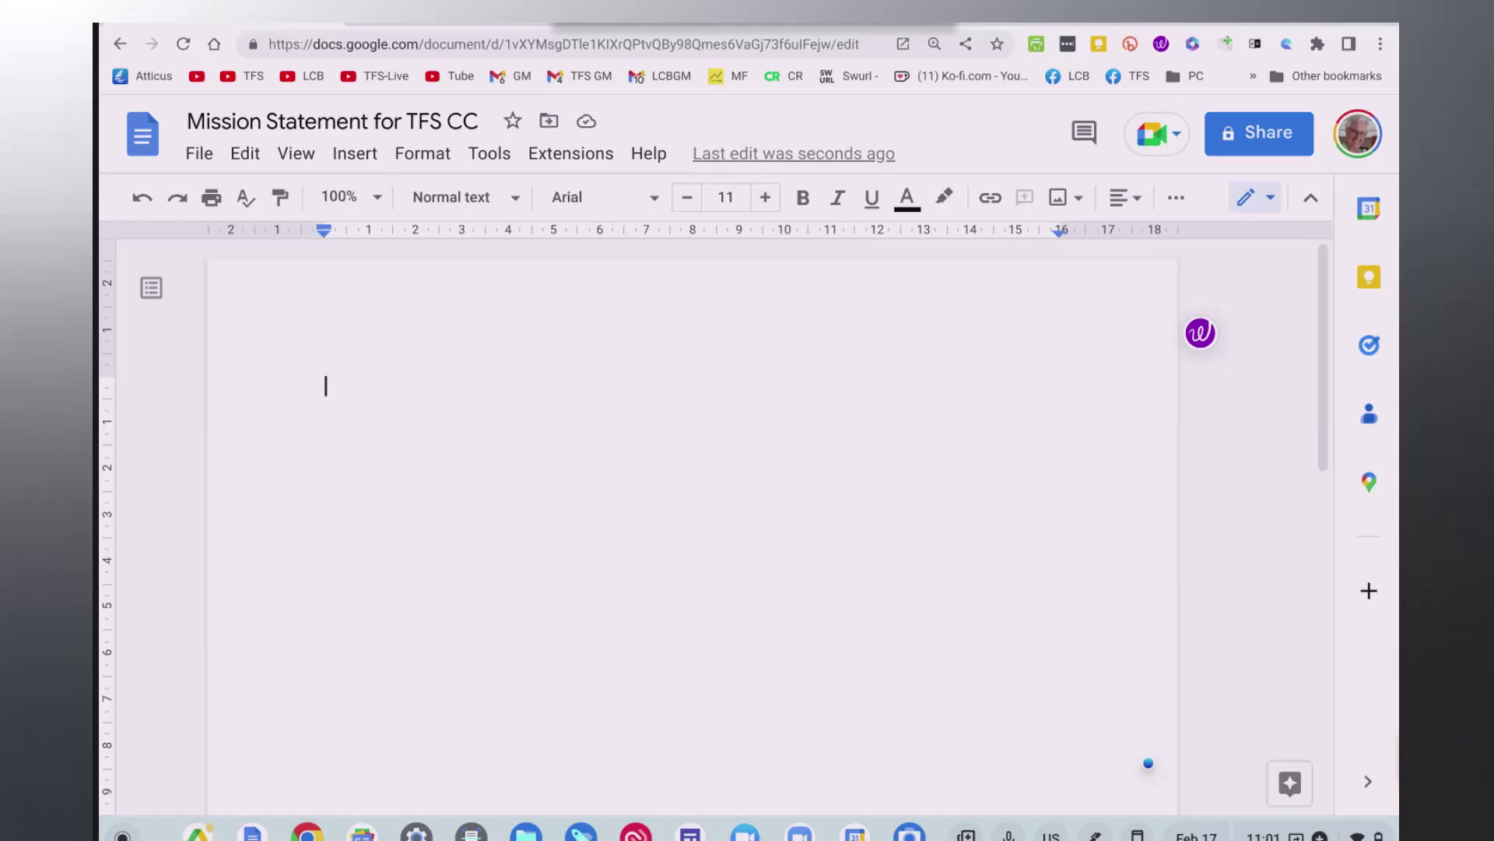
# Paste the copied TFS Coffee Company mission statement into the empty document body from the right-click menu.
pyautogui.rightClick(742, 436)
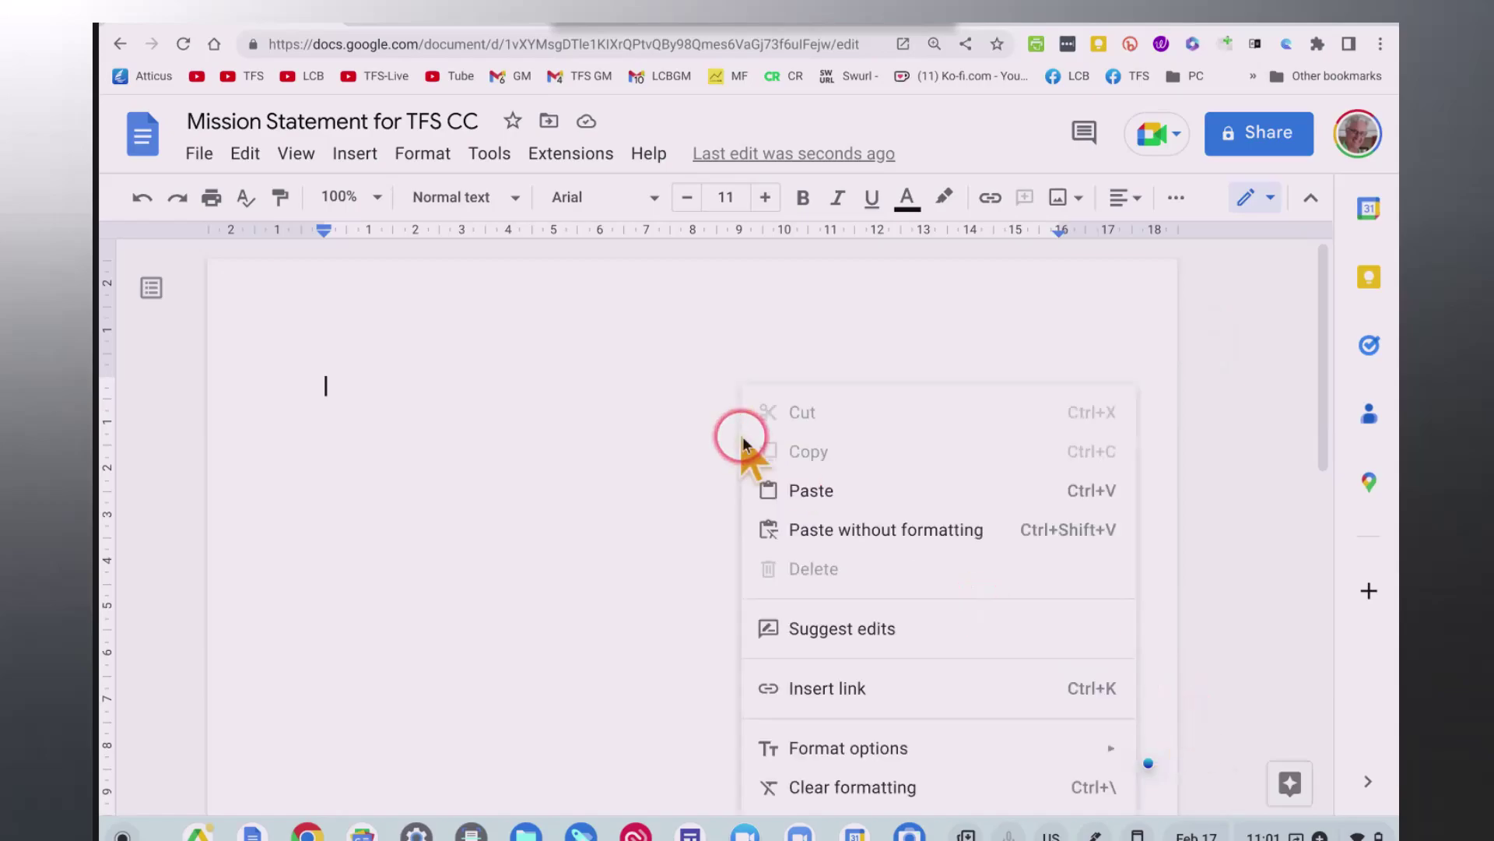
pyautogui.click(825, 489)
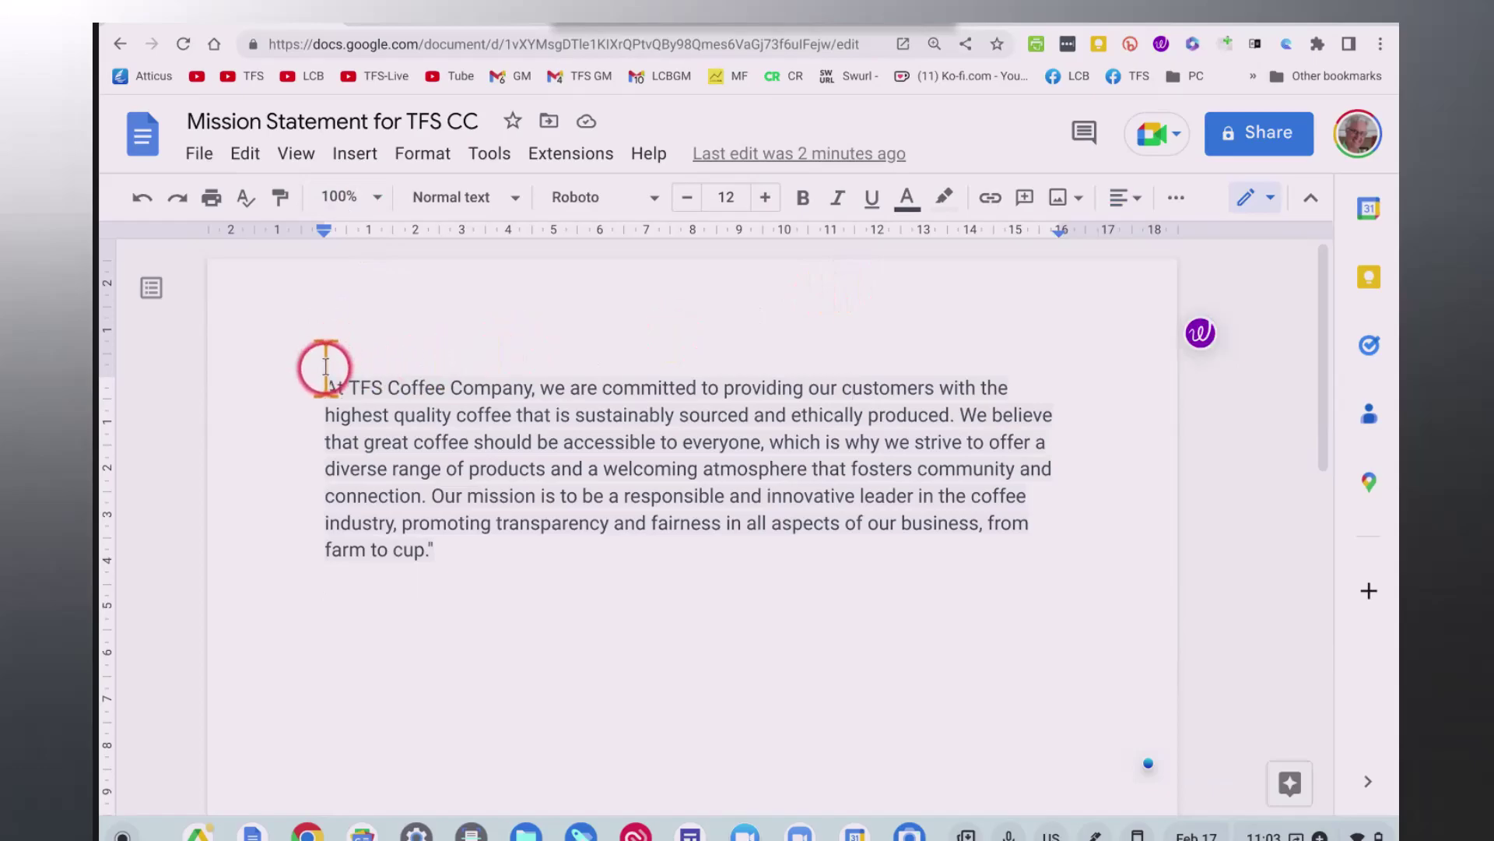
# Select the whole mission statement paragraph and set its alignment to Justify.
pyautogui.moveTo(325, 387); pyautogui.dragTo(429, 759)
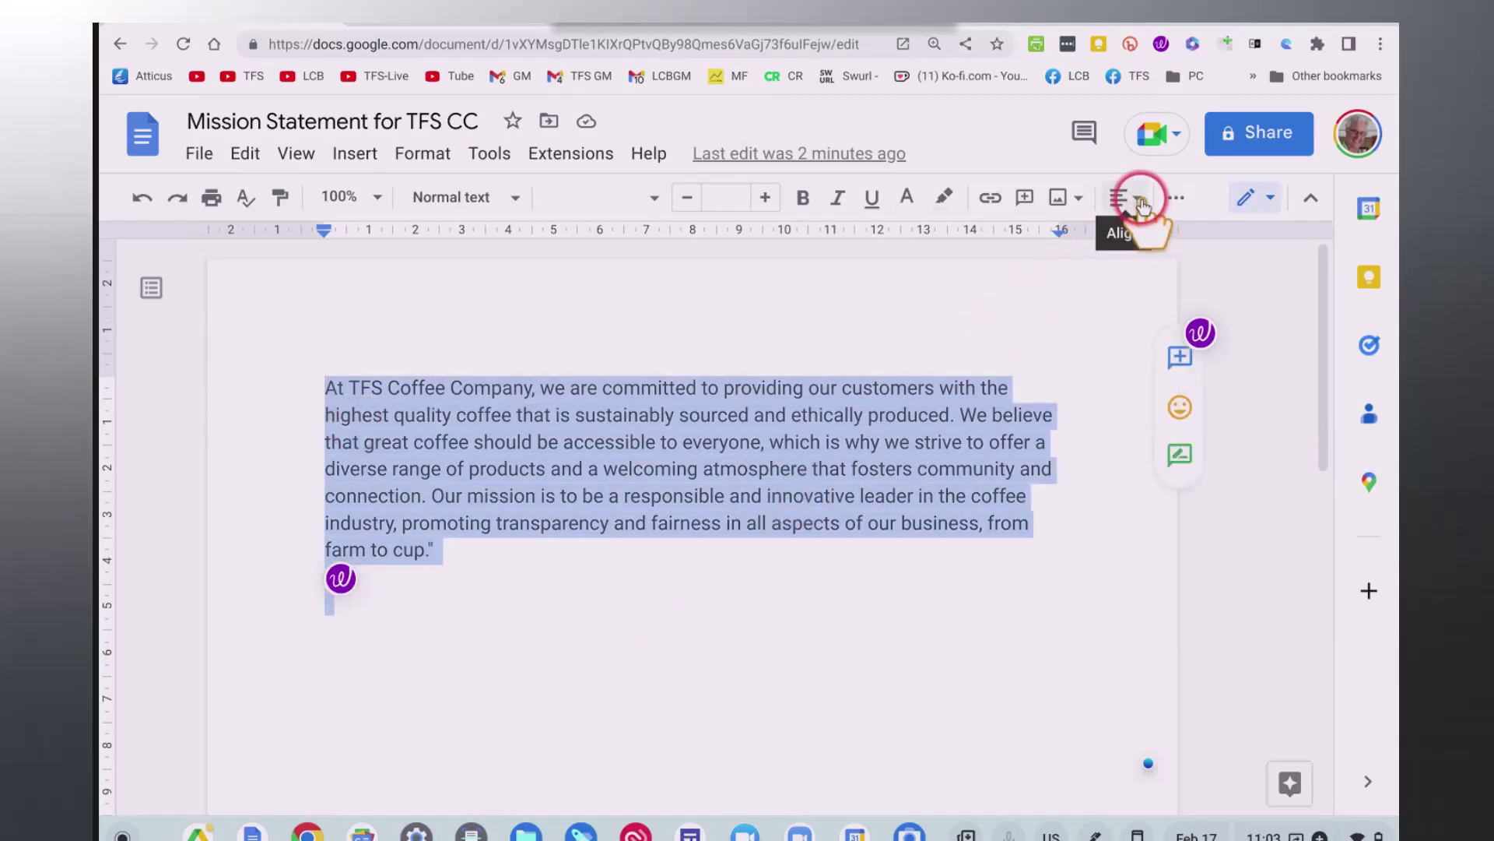
pyautogui.click(1142, 200)
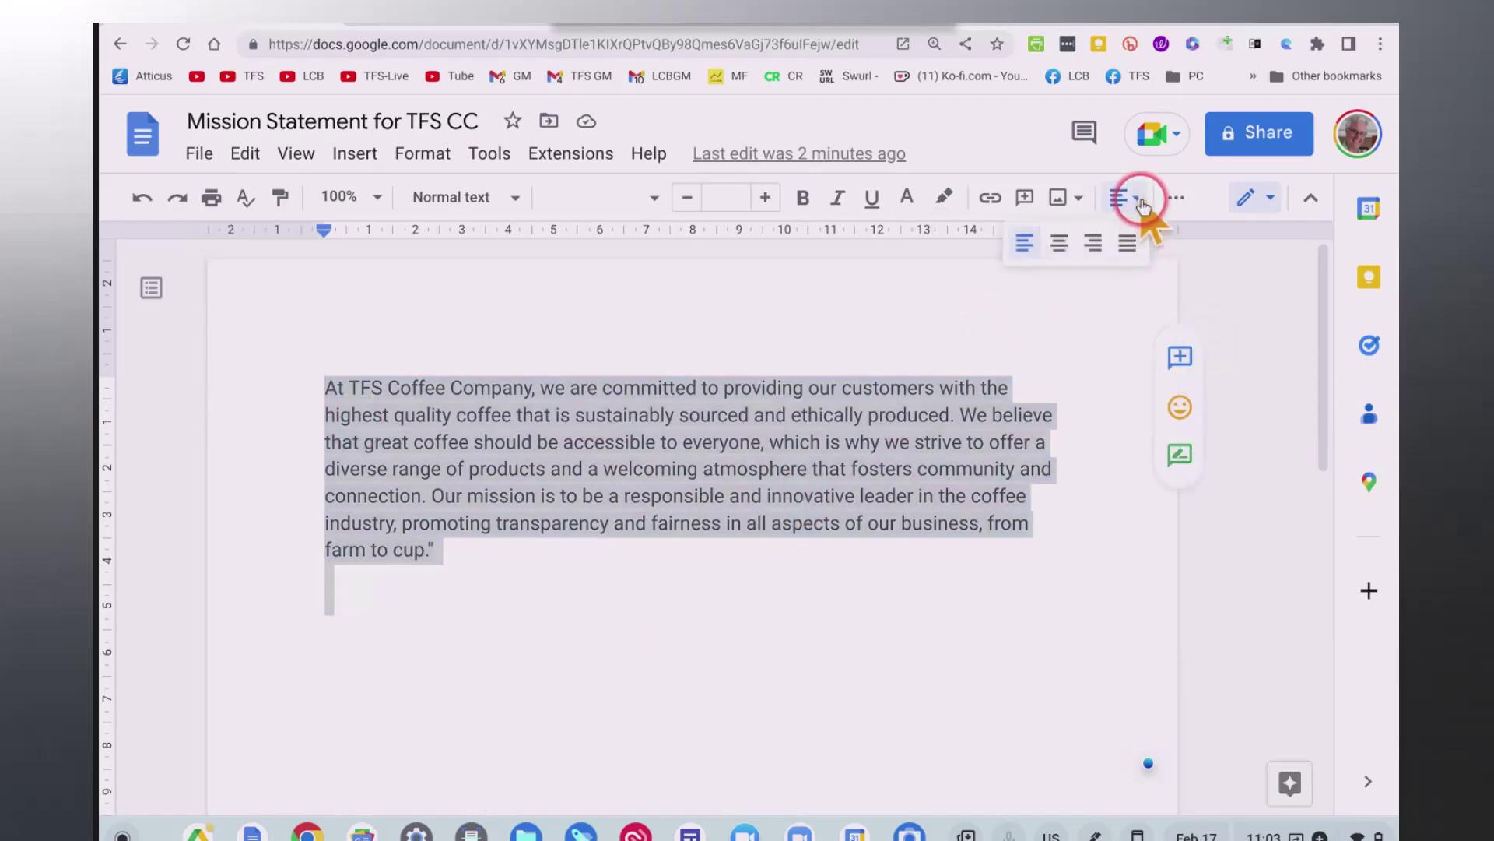
pyautogui.click(1129, 244)
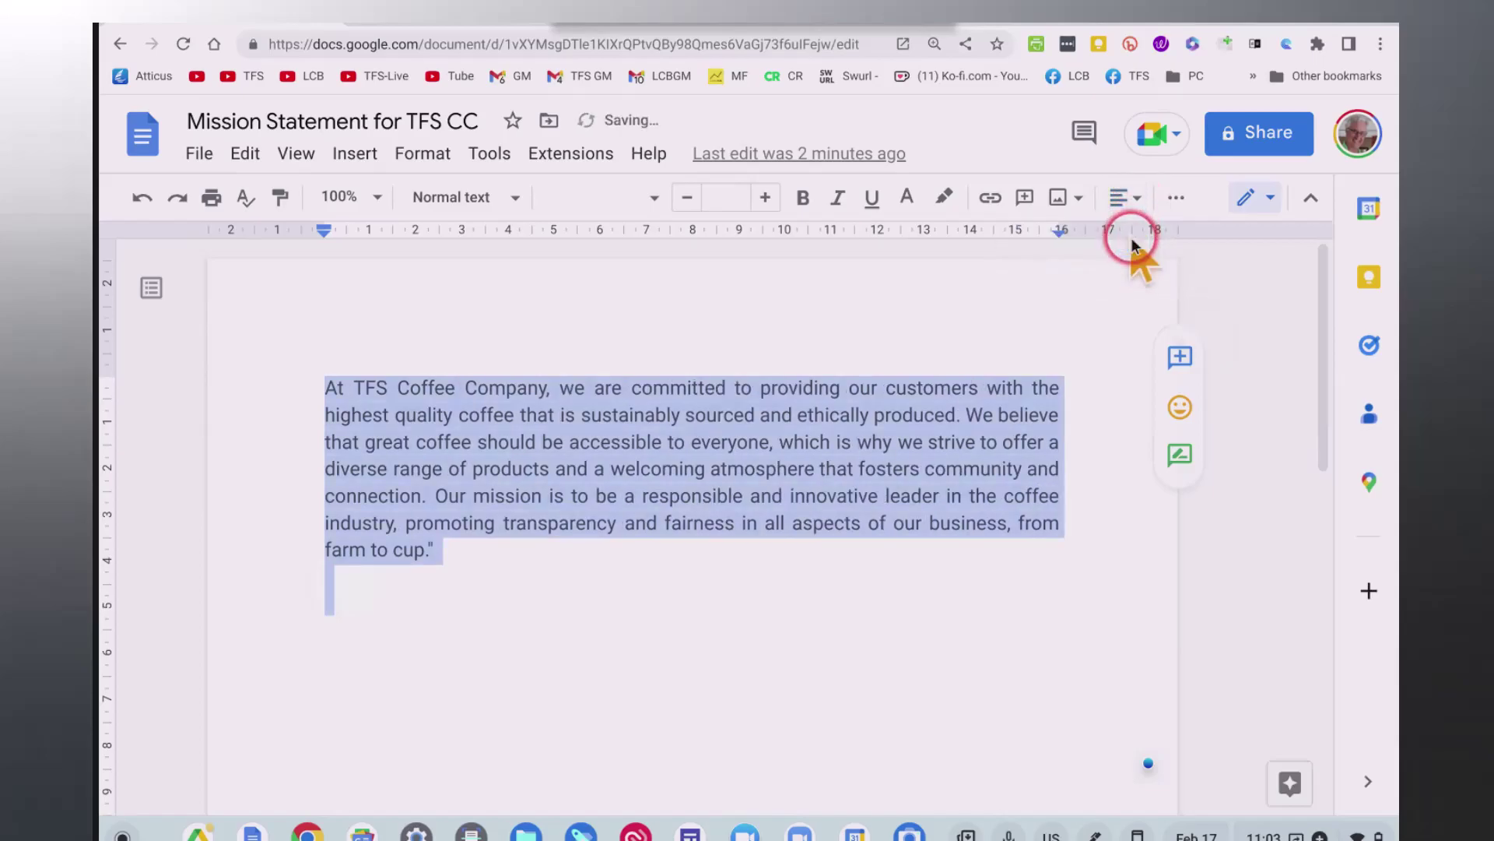
pyautogui.click(981, 668)
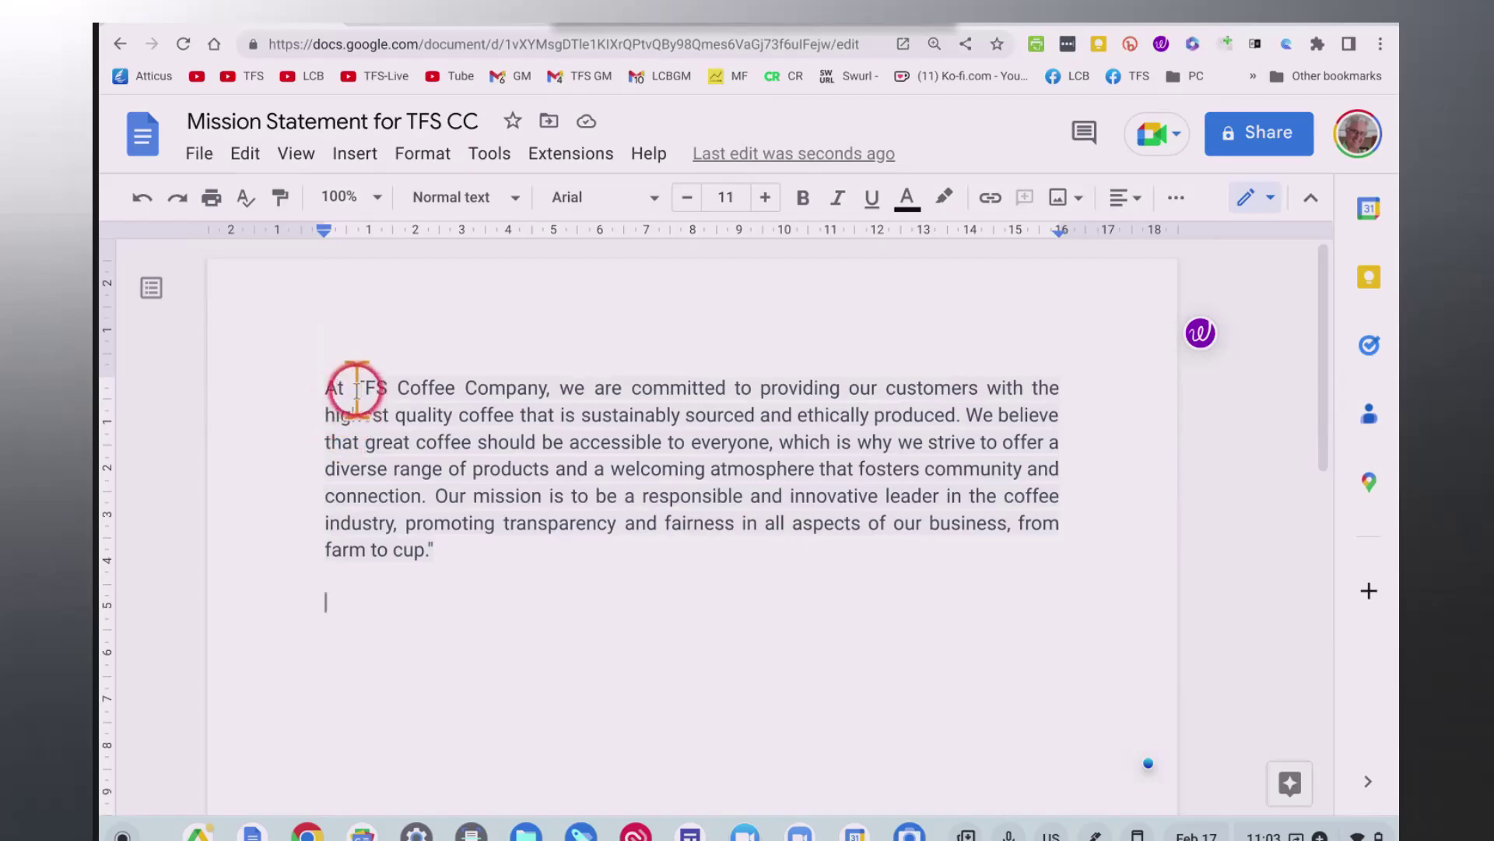
# Make 'TFS Coffee Company' bold and increase its font size by one point.
pyautogui.moveTo(355, 385); pyautogui.dragTo(481, 382)
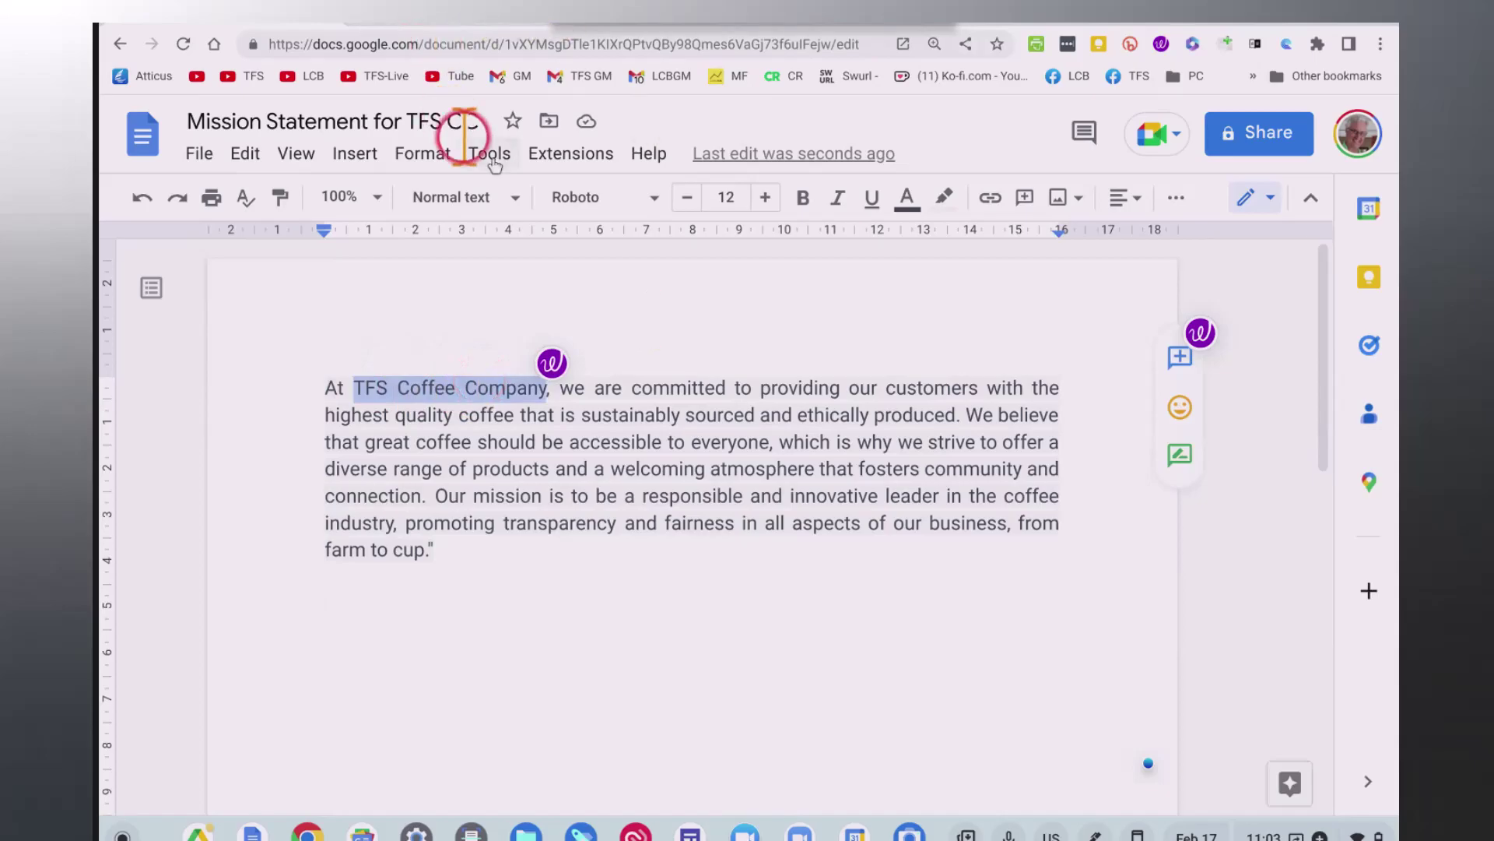
pyautogui.click(804, 204)
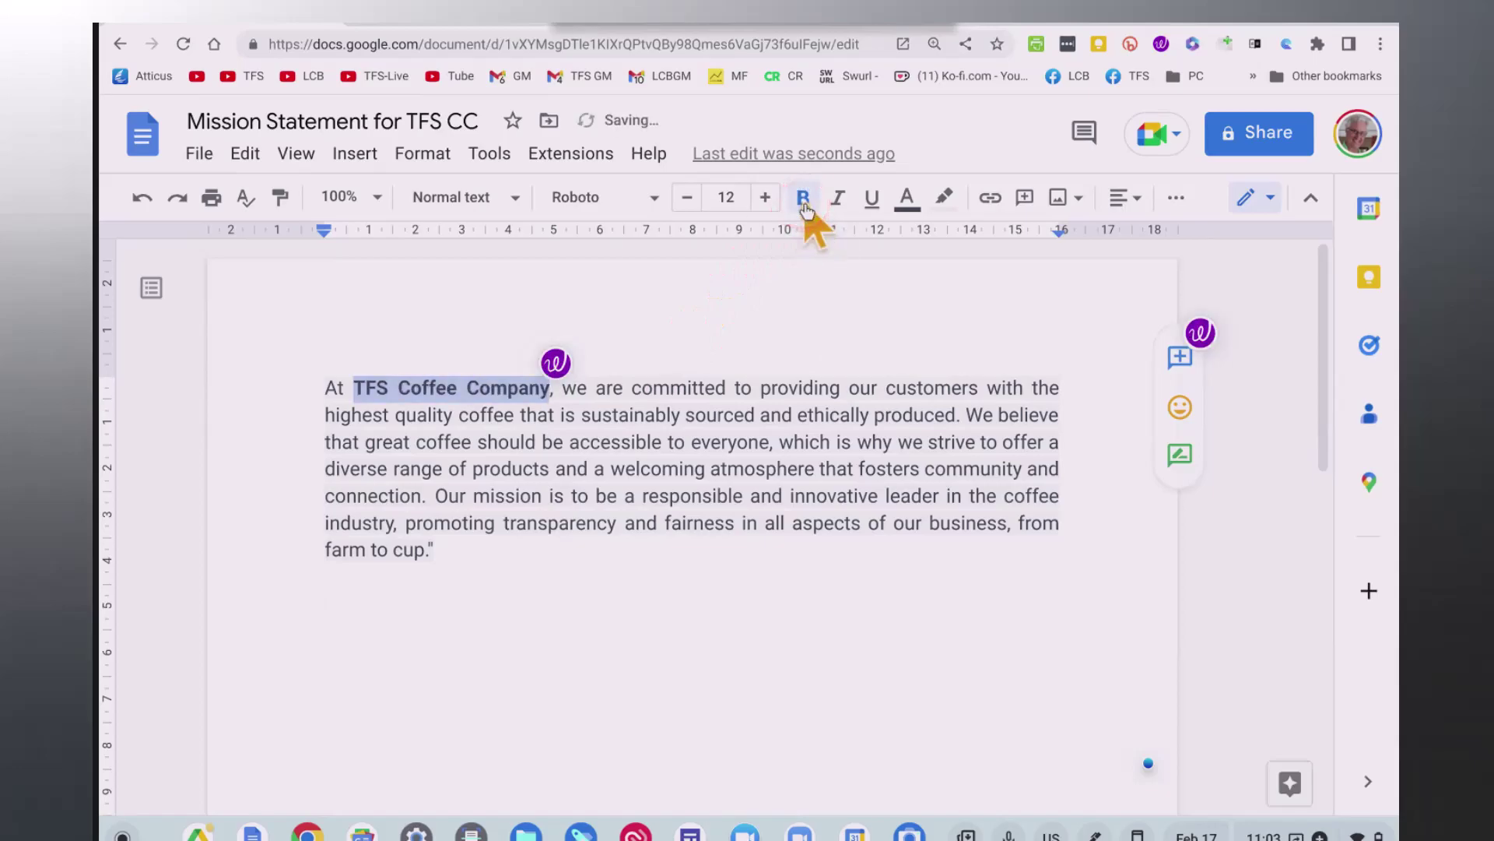
pyautogui.click(773, 201)
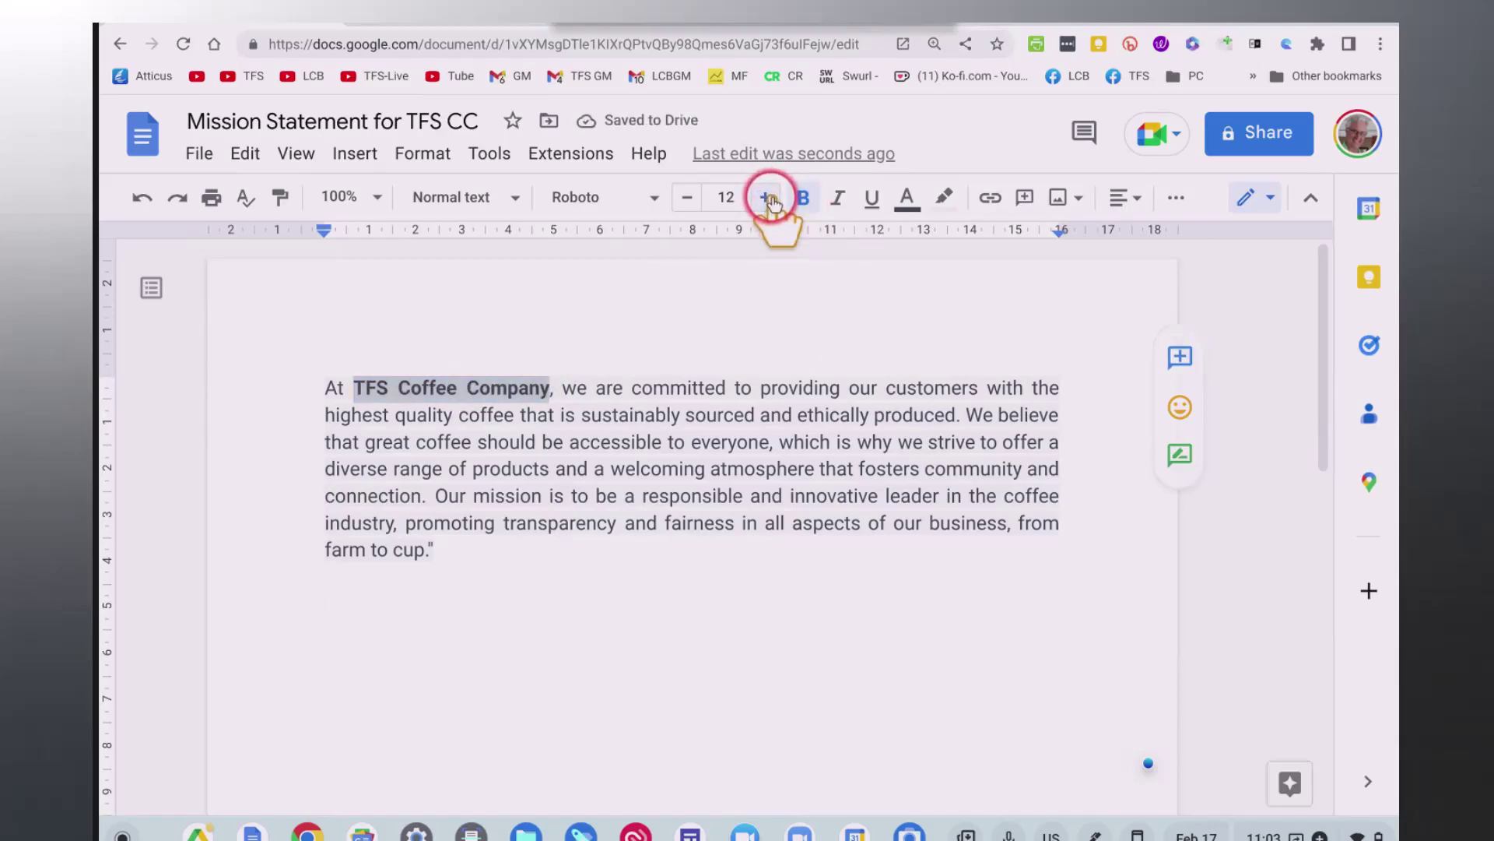
pyautogui.click(617, 634)
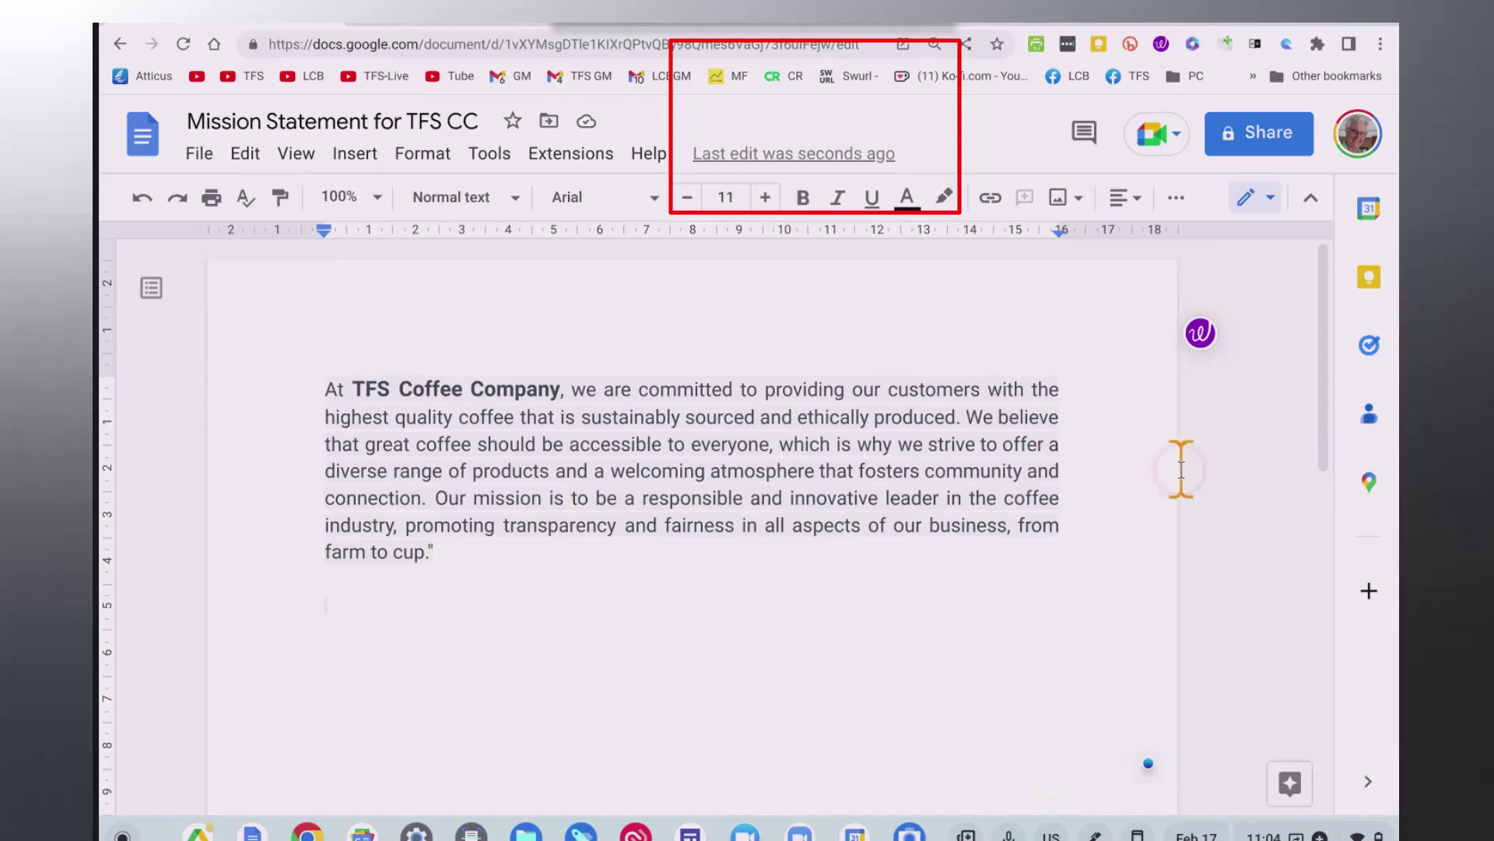
# Open the Share dialog and add the suggested contact as an editor.
pyautogui.click(1293, 135)
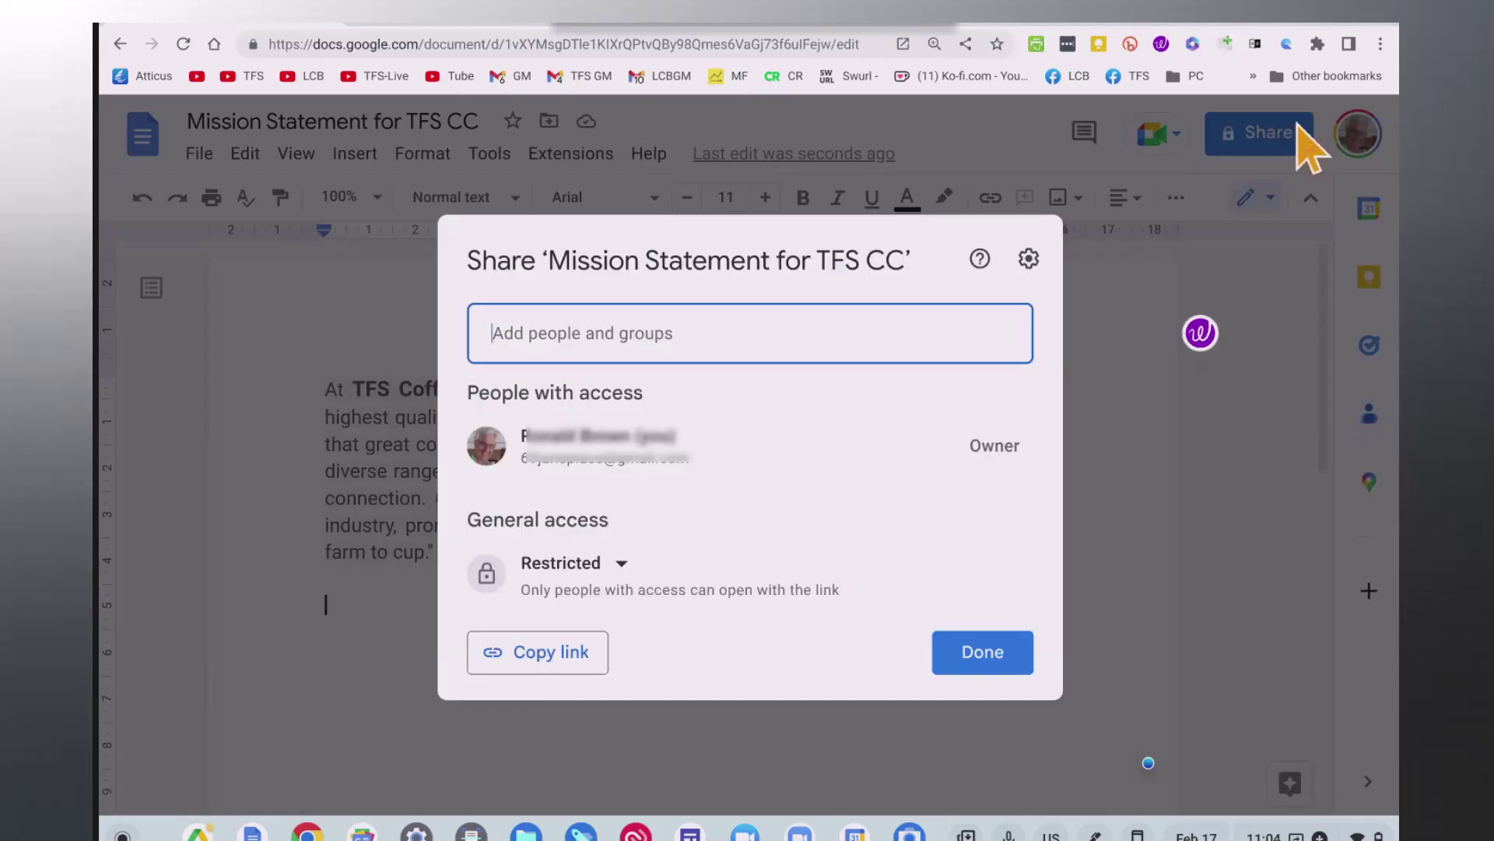
pyautogui.click(564, 417)
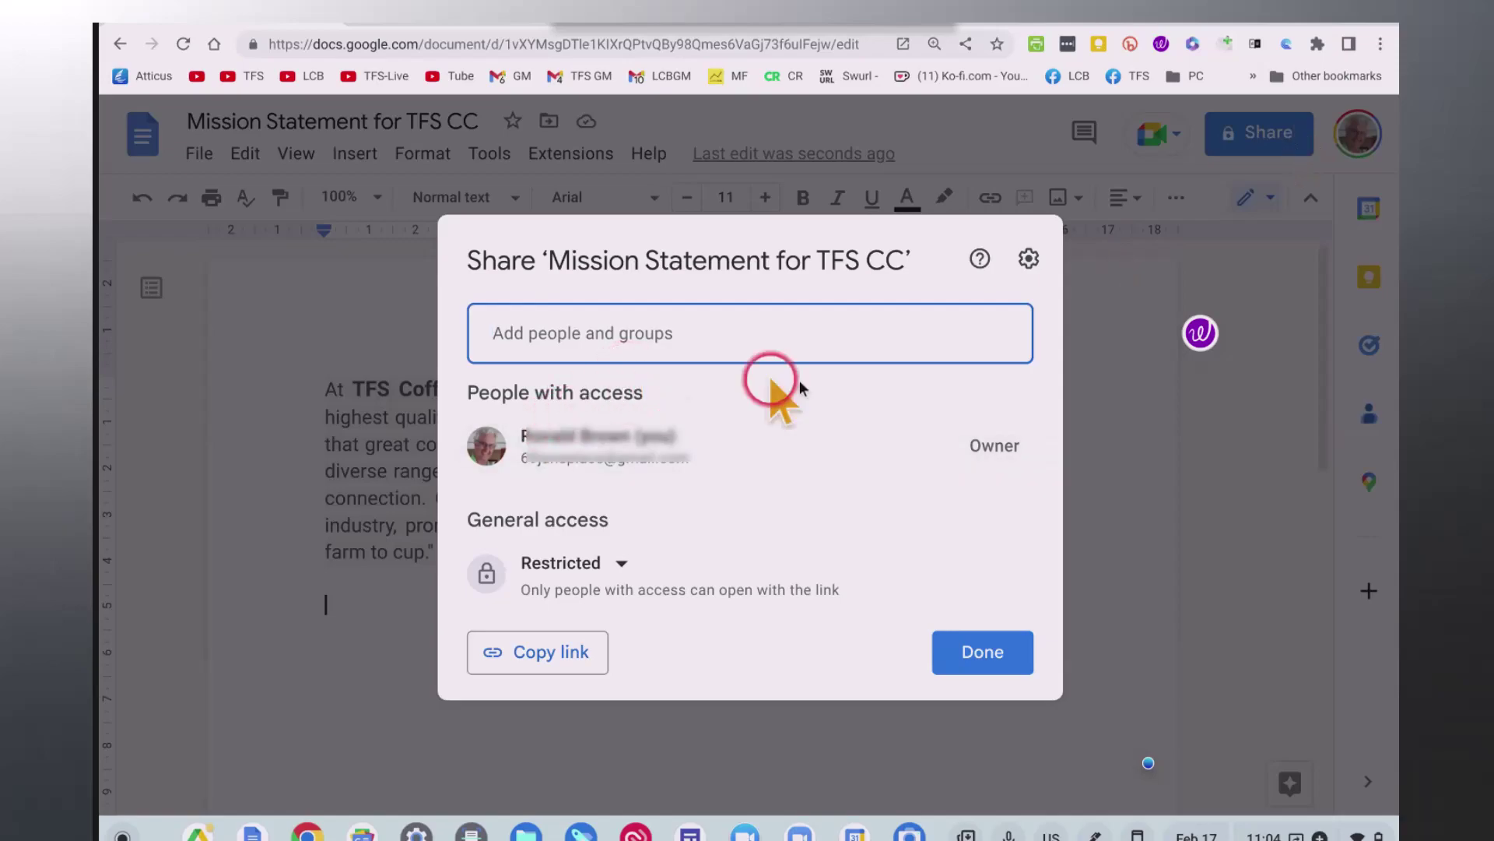
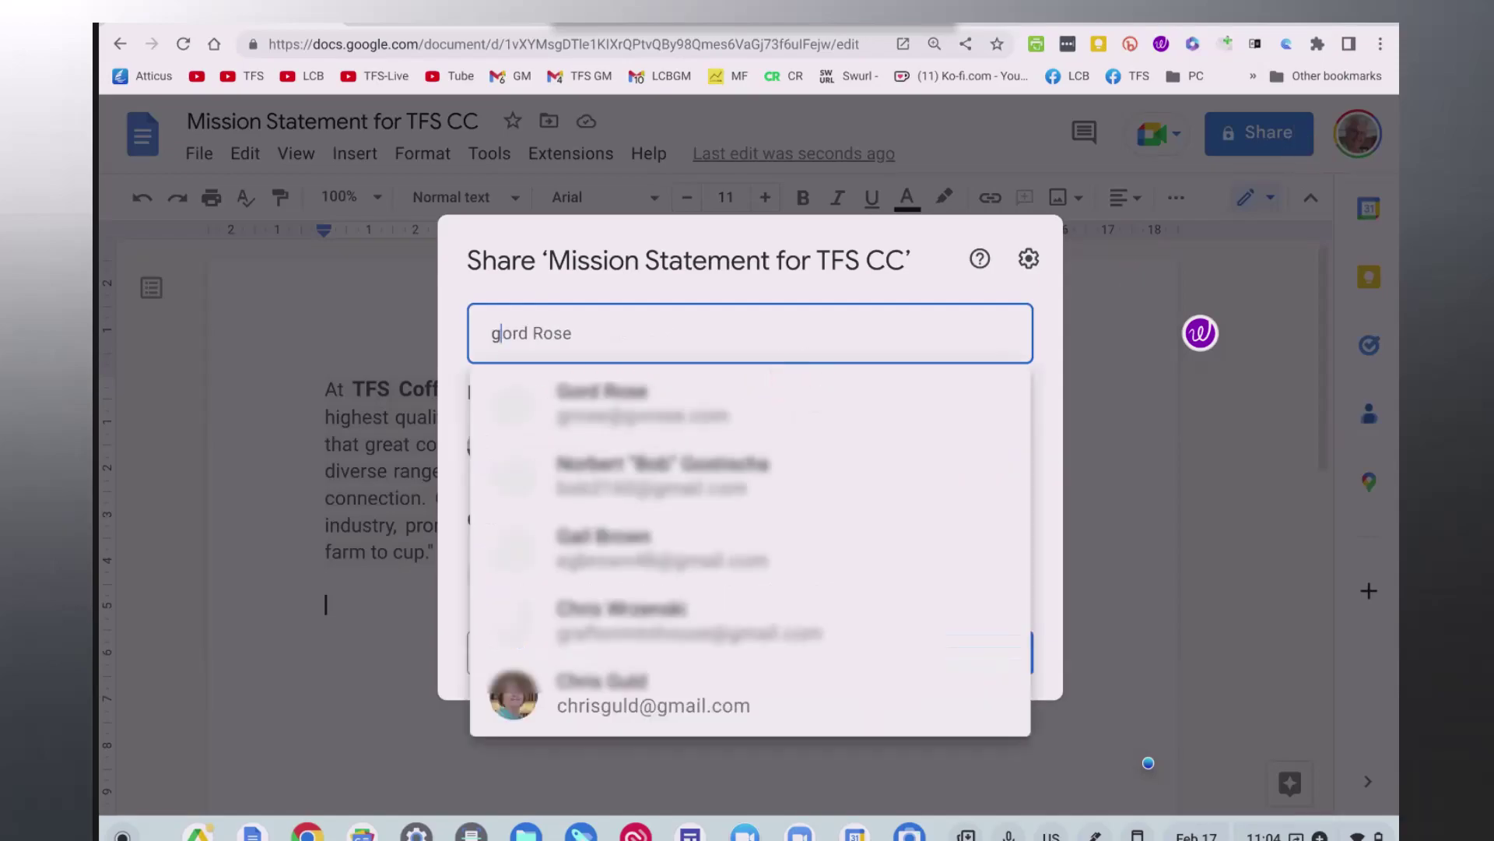
pyautogui.click(743, 418)
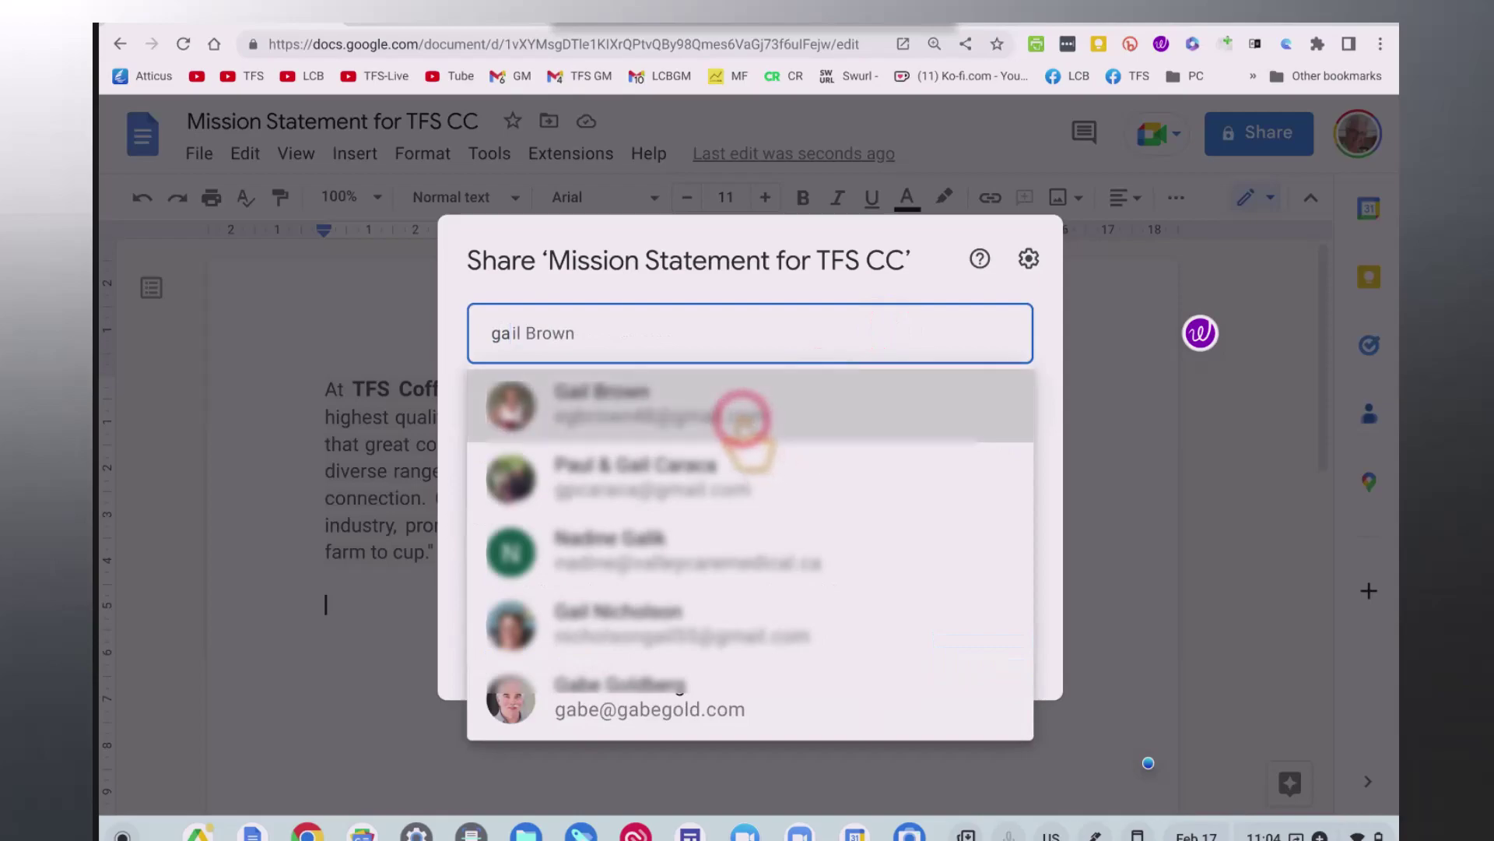
# Add the note 'Please the mission statement of our new company' and send the invitation.
pyautogui.click(680, 510)
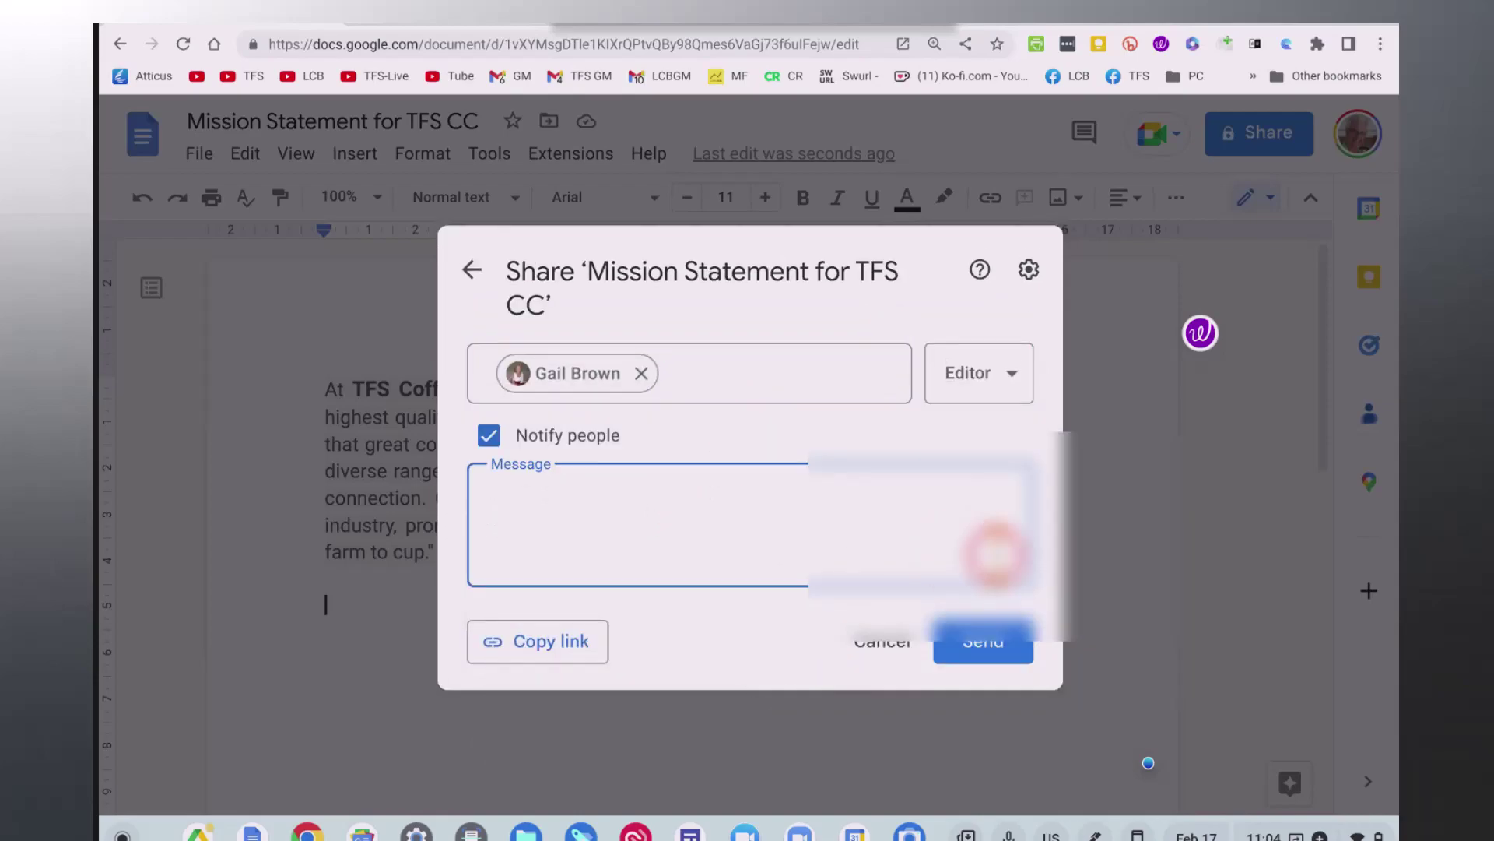
pyautogui.write('Plea')
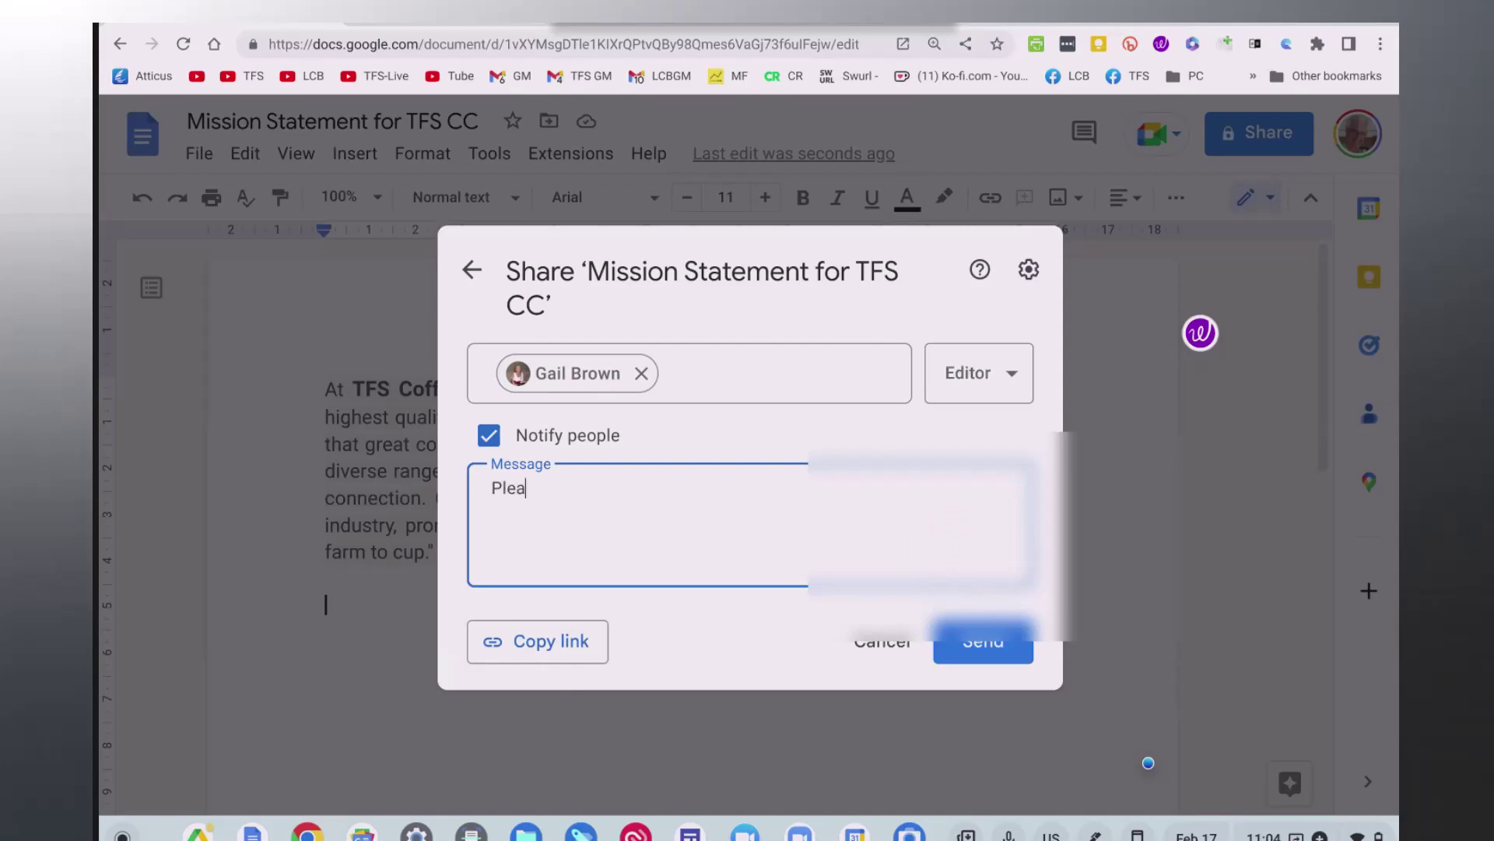
pyautogui.write('se the m')
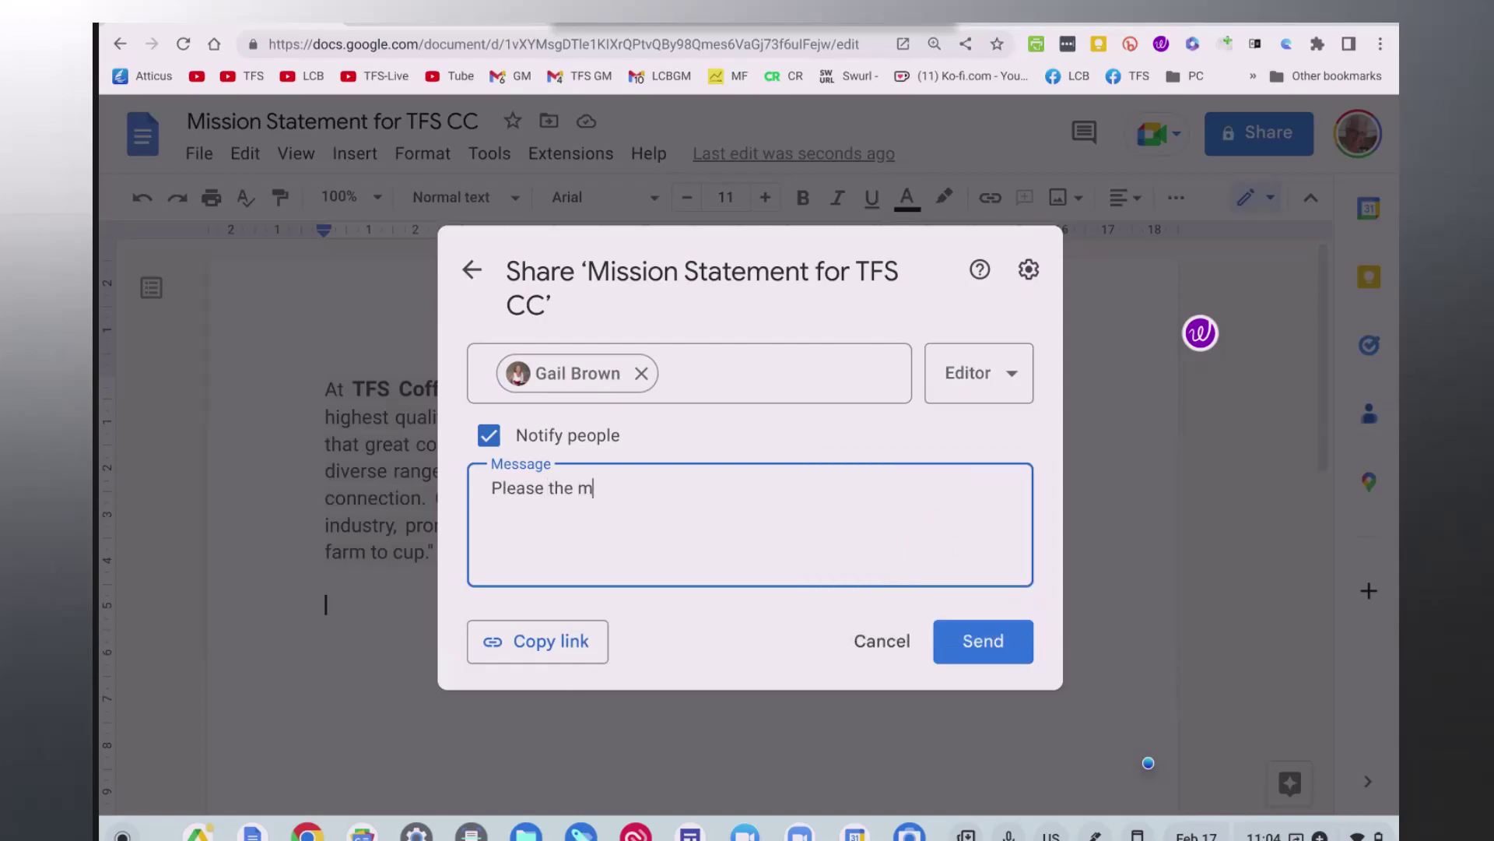
pyautogui.write('ission statement ')
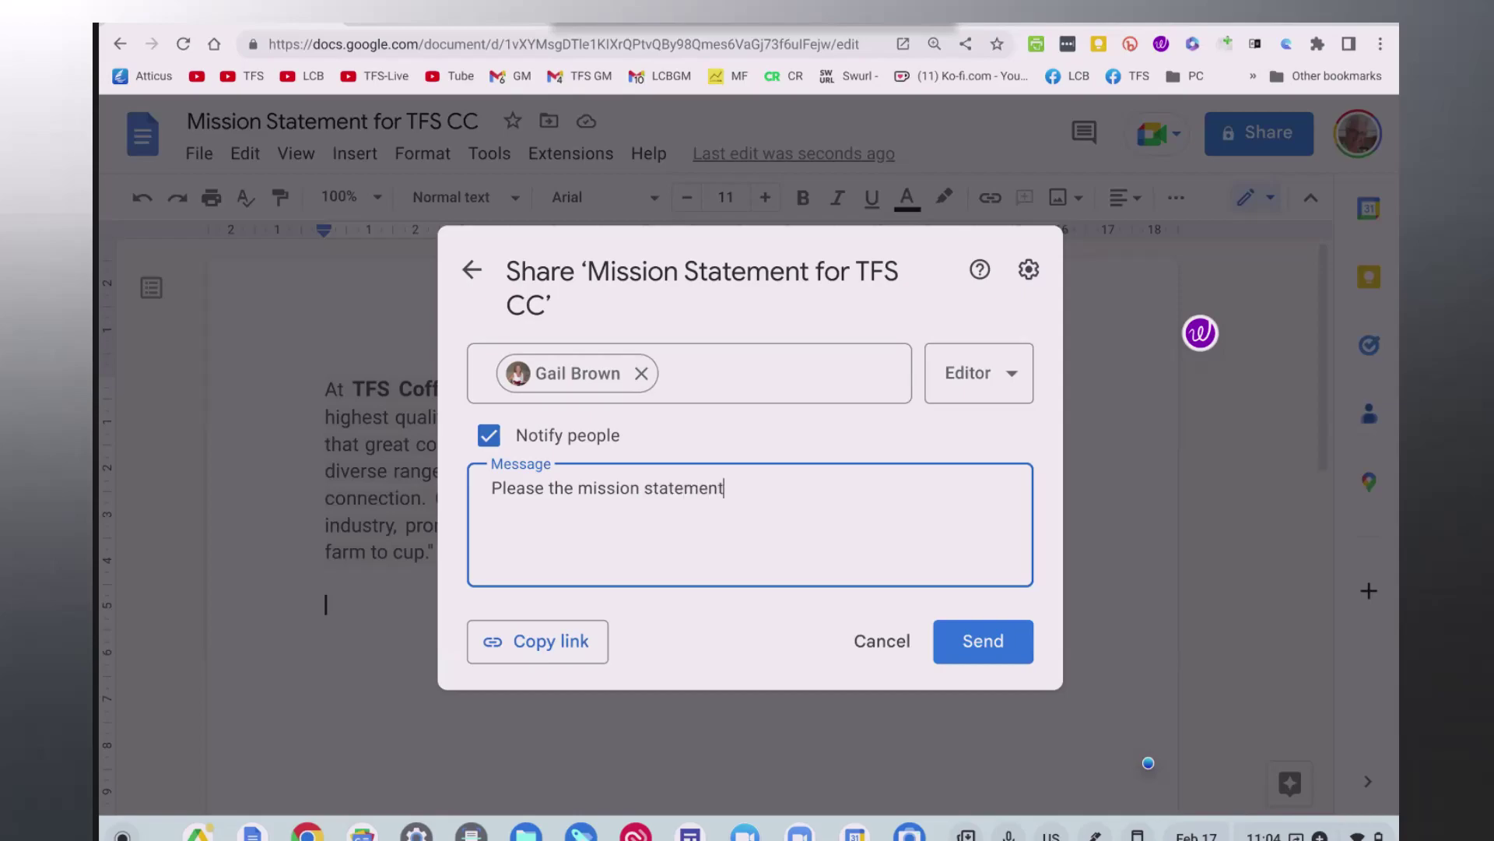
pyautogui.write('of our new company')
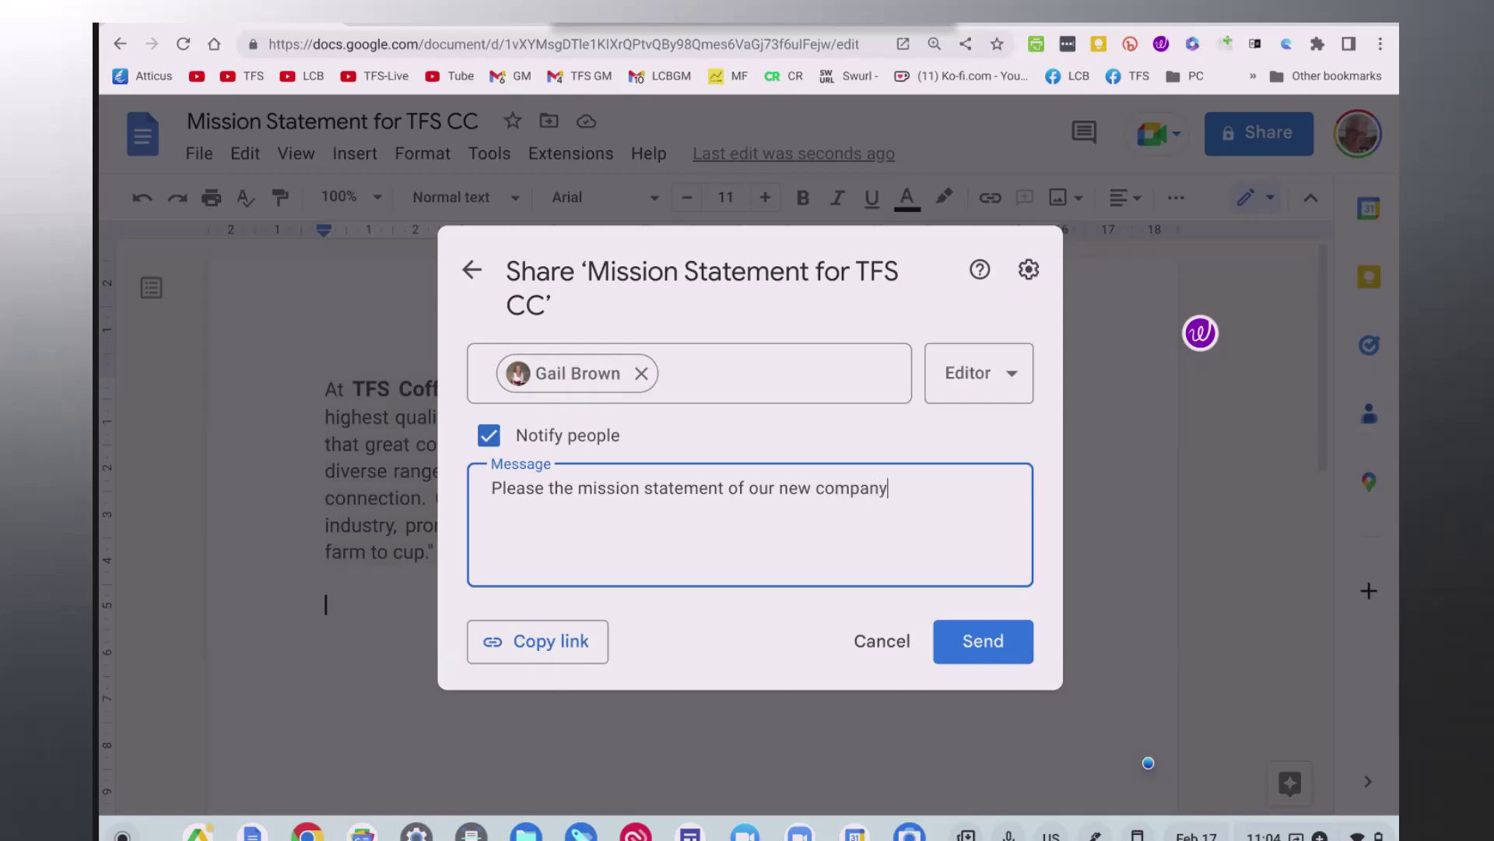
pyautogui.click(1010, 650)
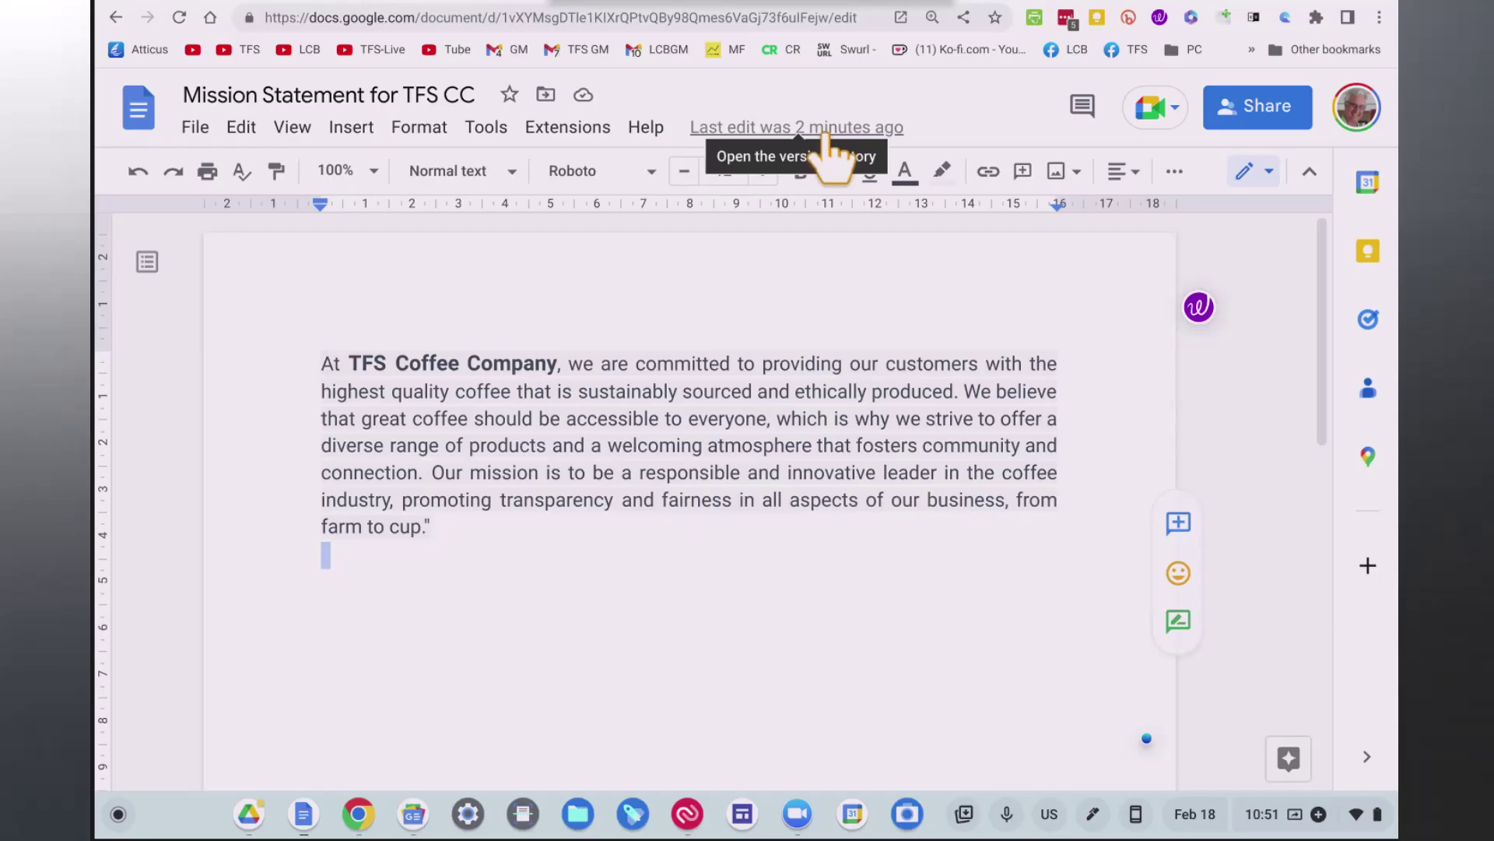
# Show File > Download formats, pointing out Microsoft Word (.docx) and OpenDocument (.odt).
pyautogui.click(197, 129)
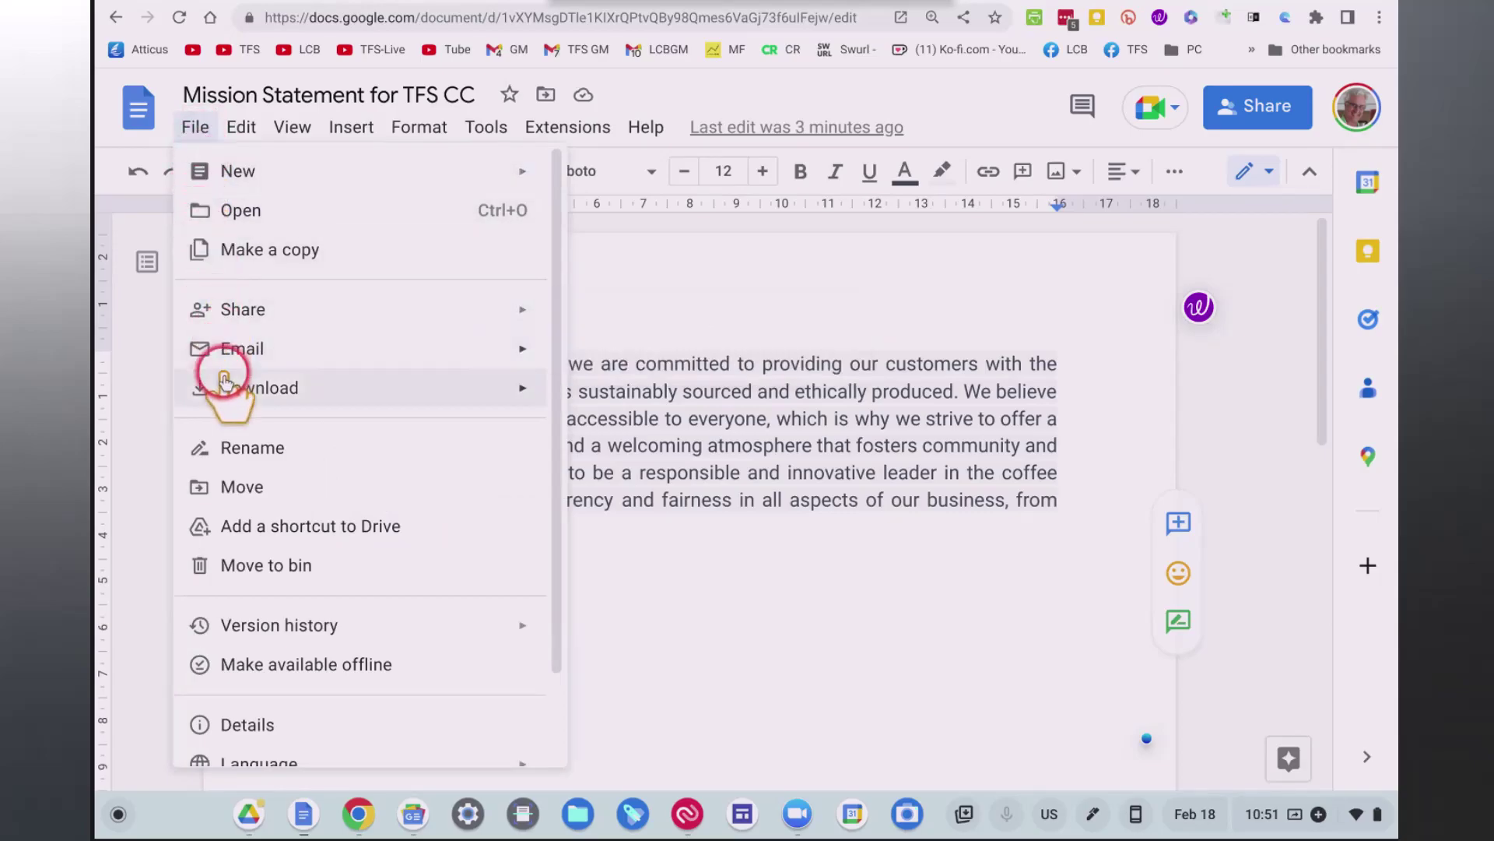
pyautogui.moveTo(223, 383)
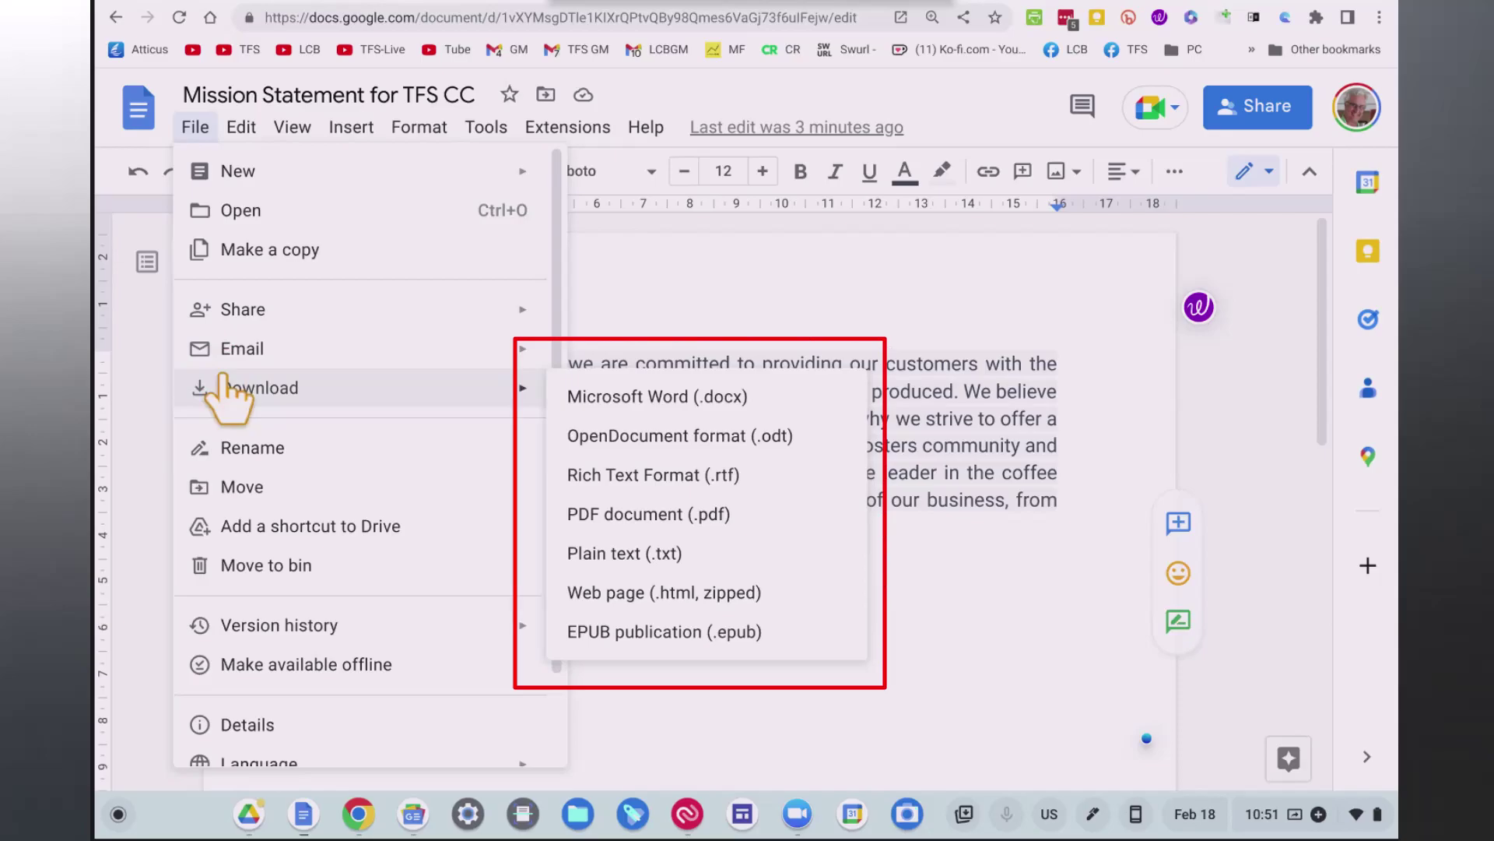
pyautogui.click(232, 382)
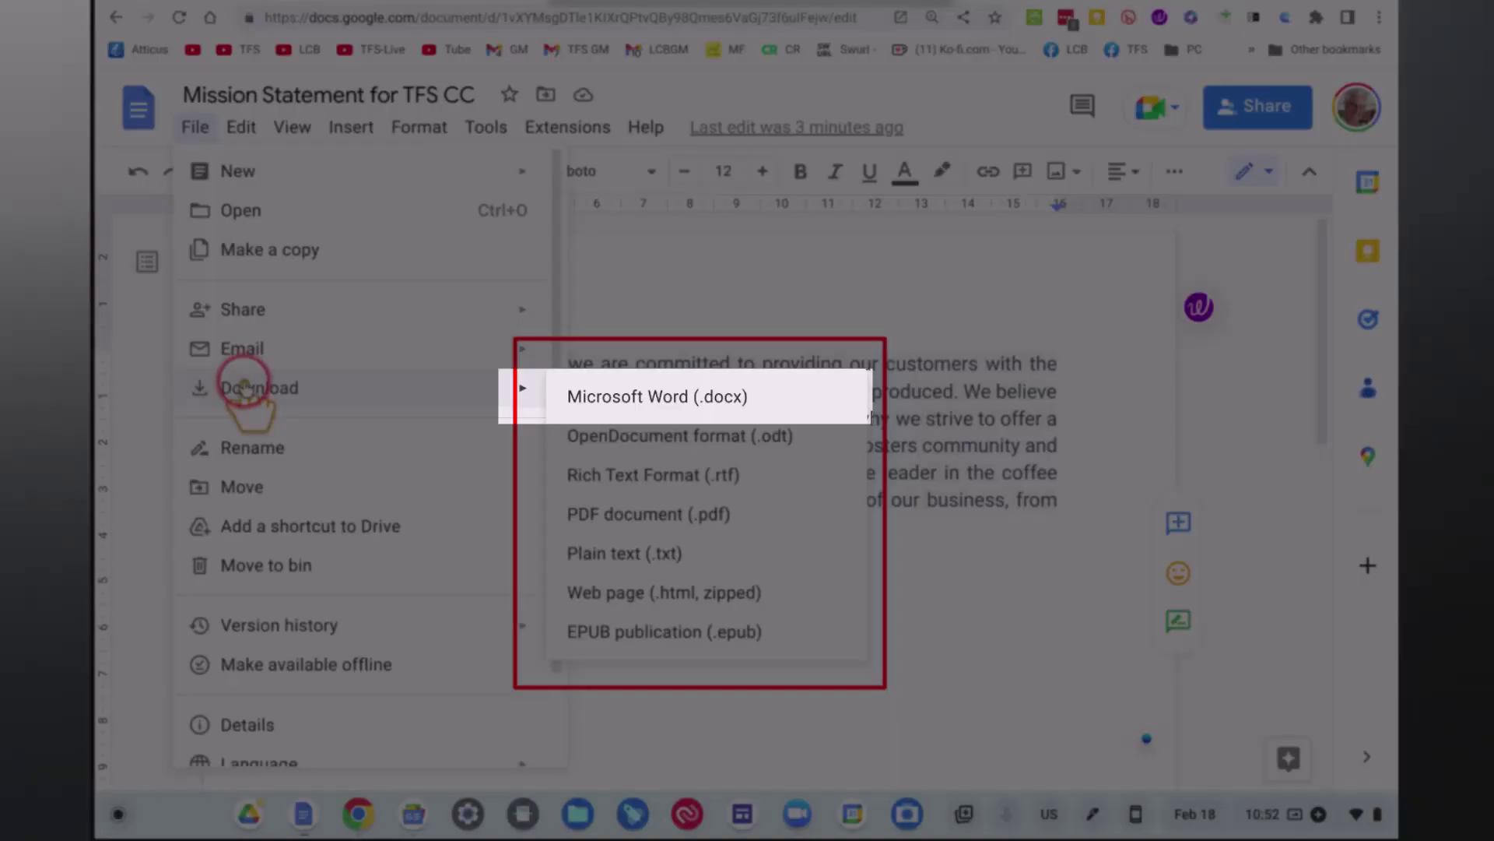
pyautogui.click(668, 399)
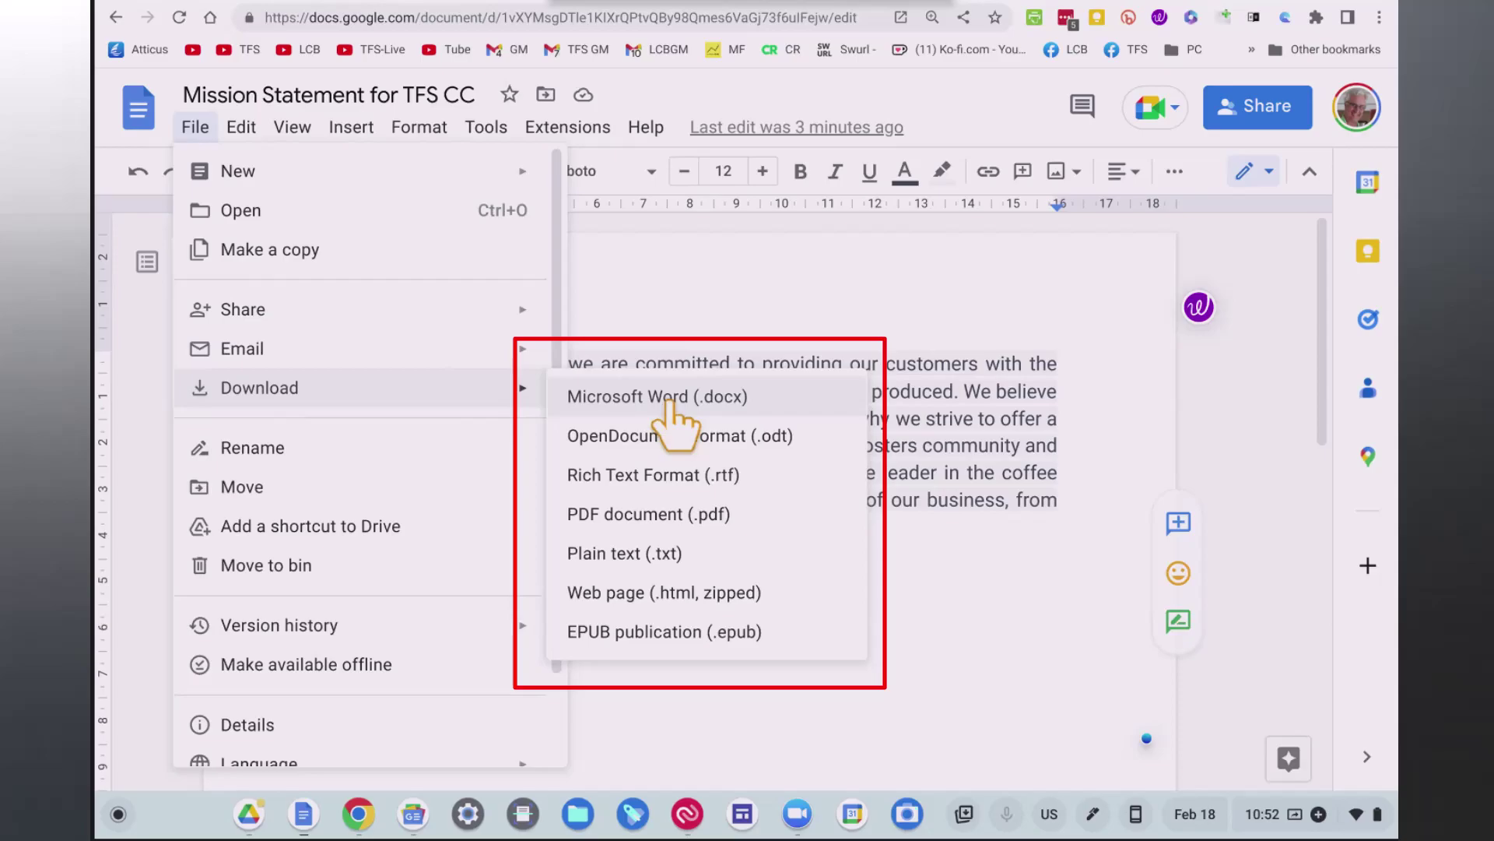
pyautogui.click(685, 437)
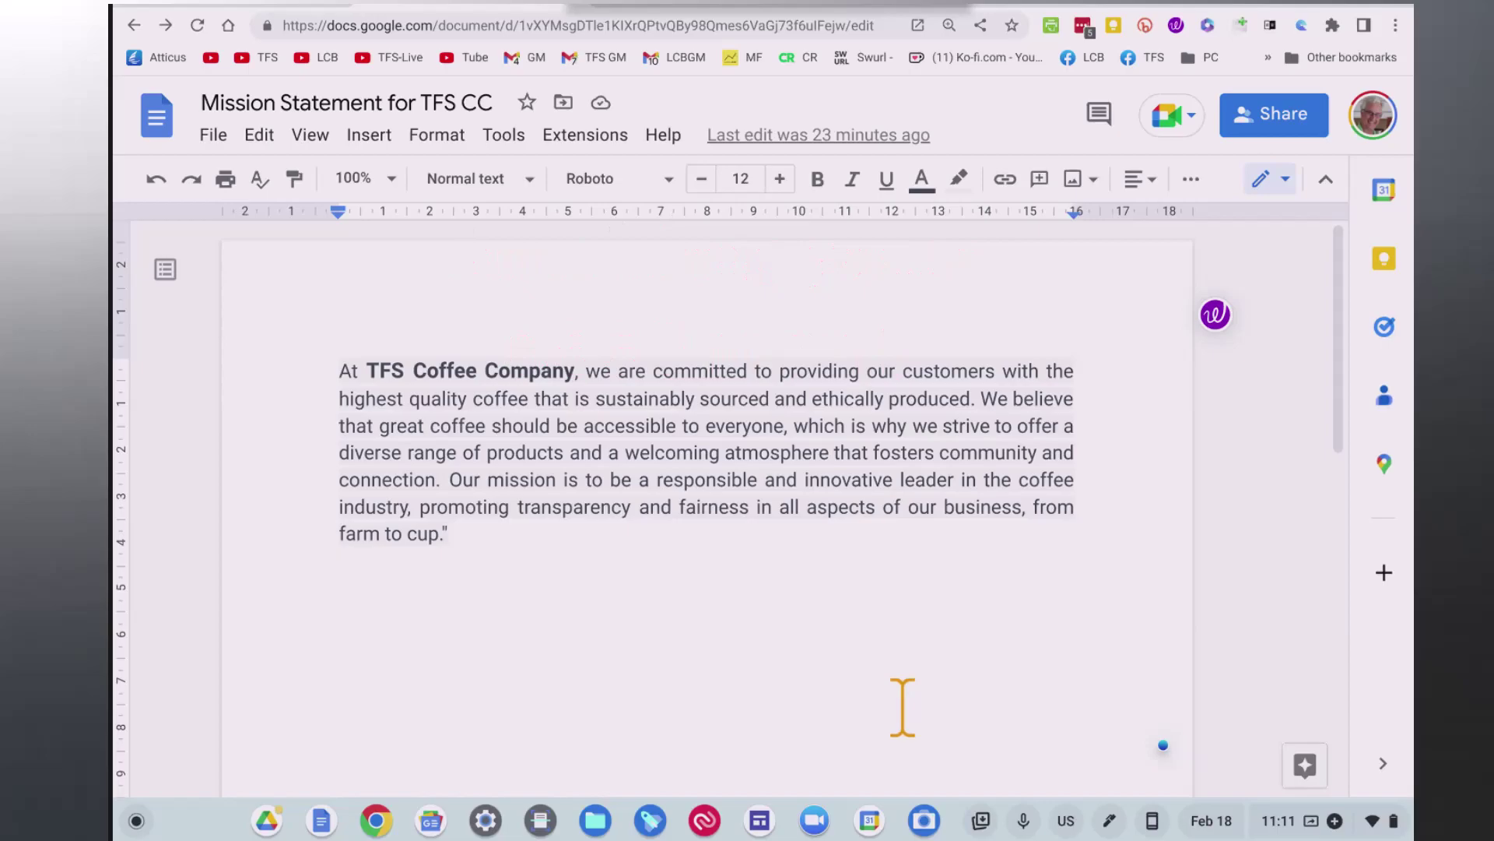
# Draft an email of the document as a file to a suggested contact with message 'Do you agree'.
pyautogui.click(330, 240)
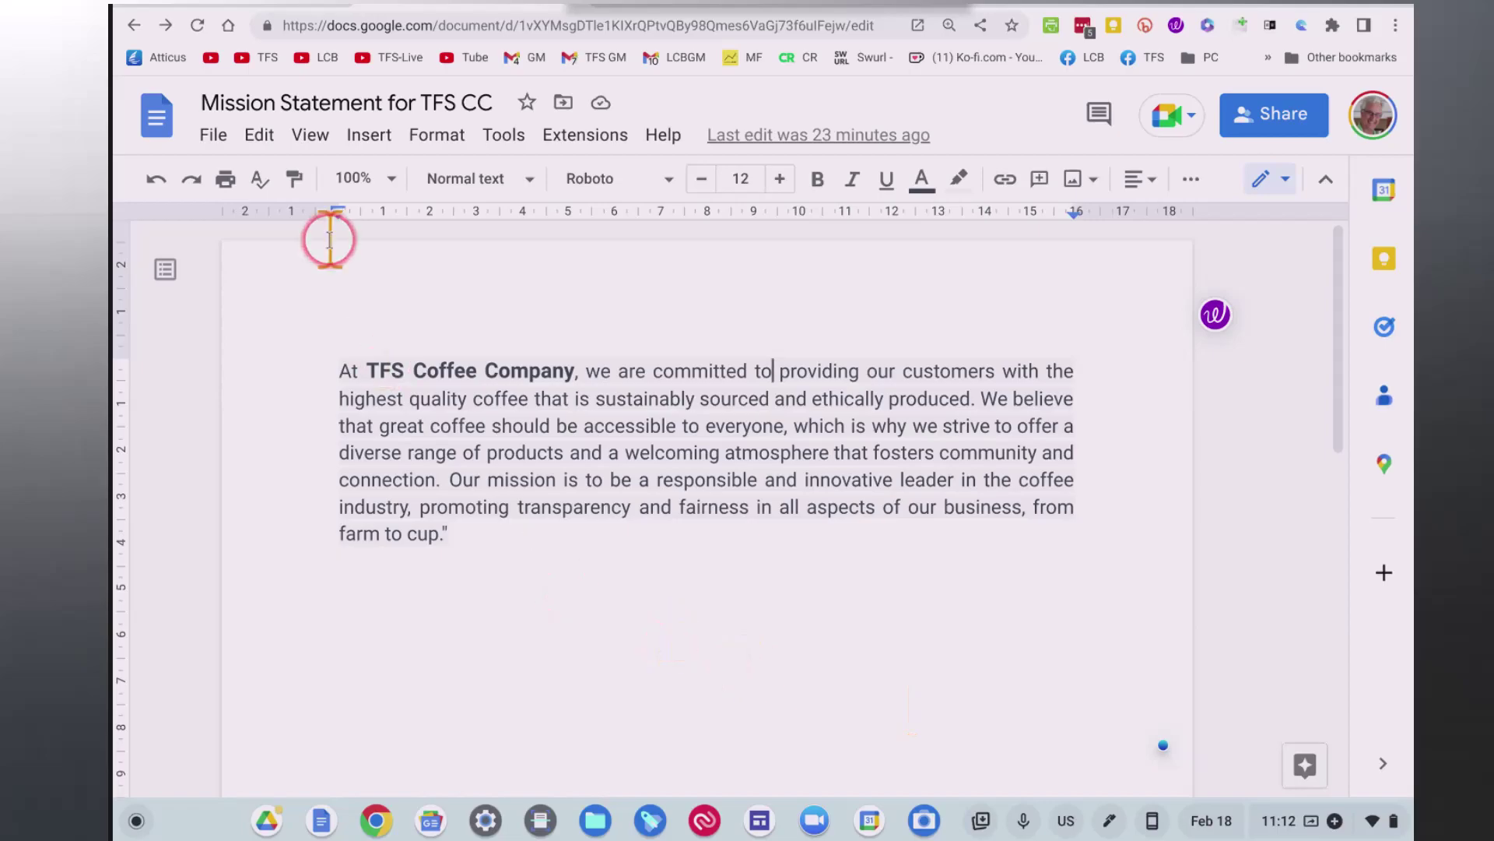
pyautogui.click(219, 140)
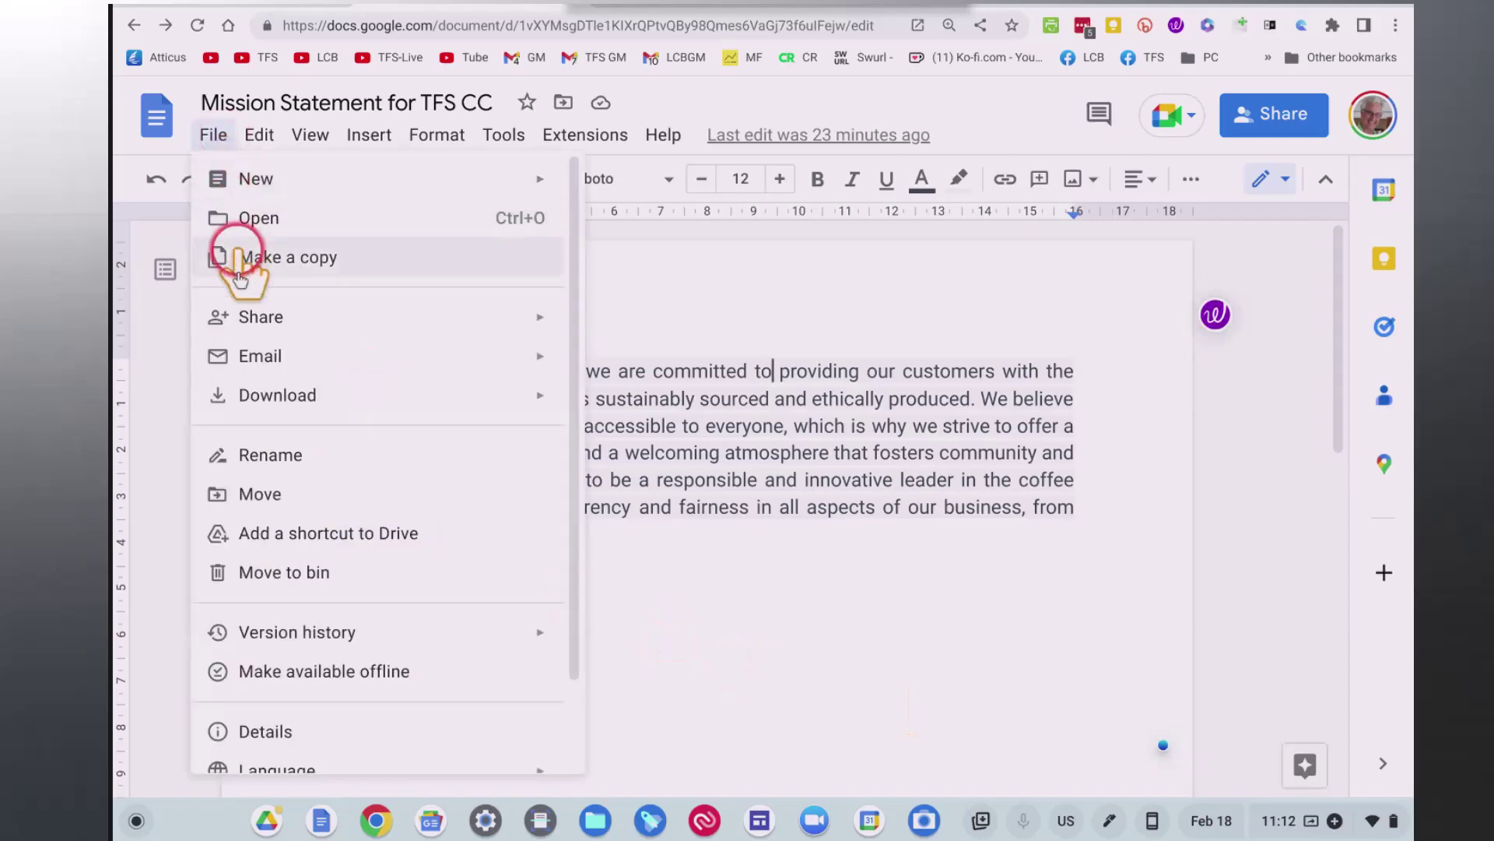
pyautogui.moveTo(241, 358)
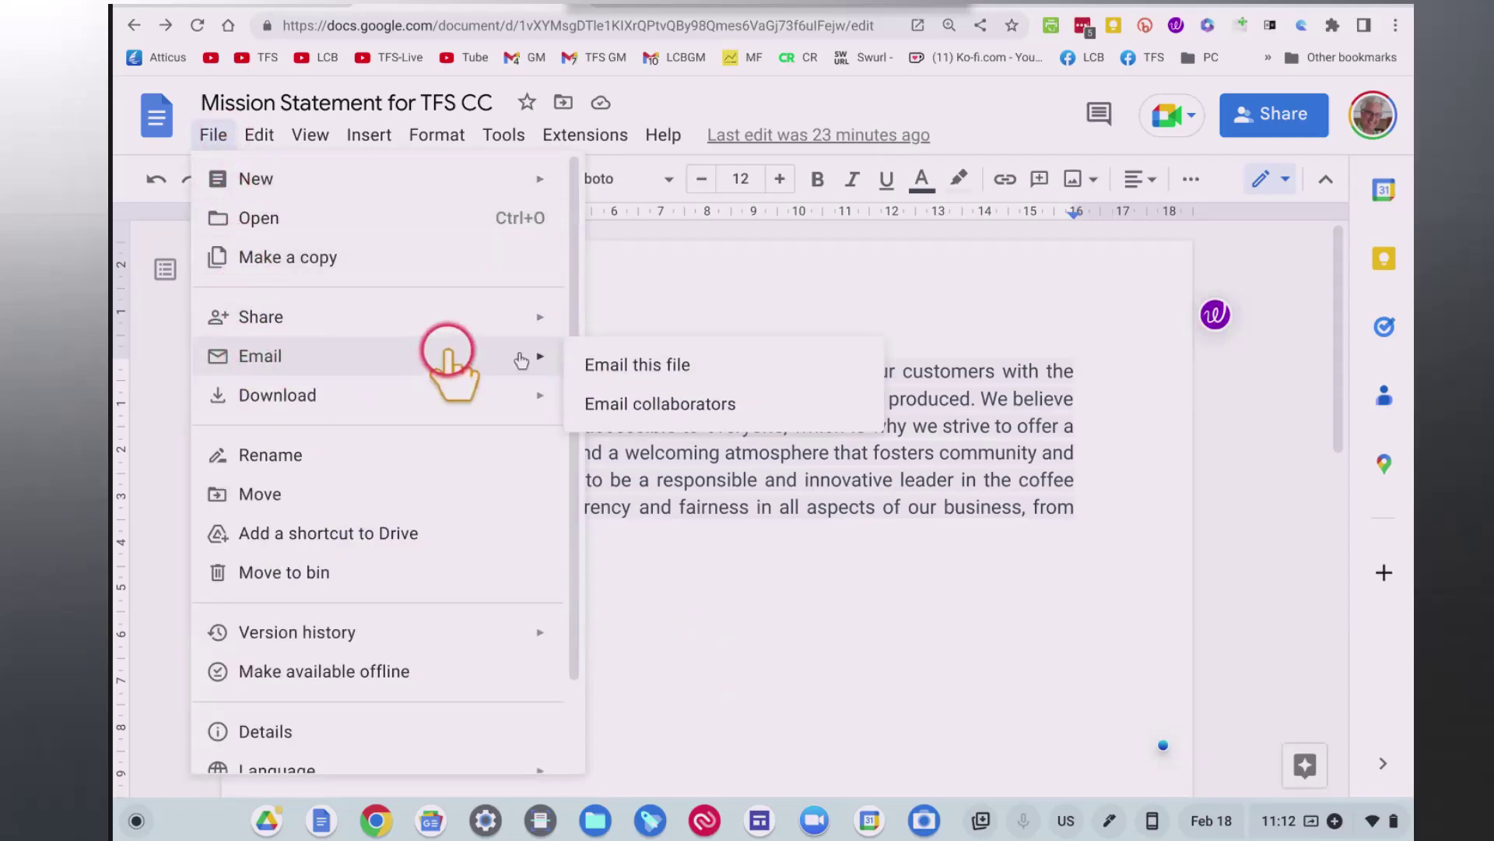
pyautogui.click(650, 365)
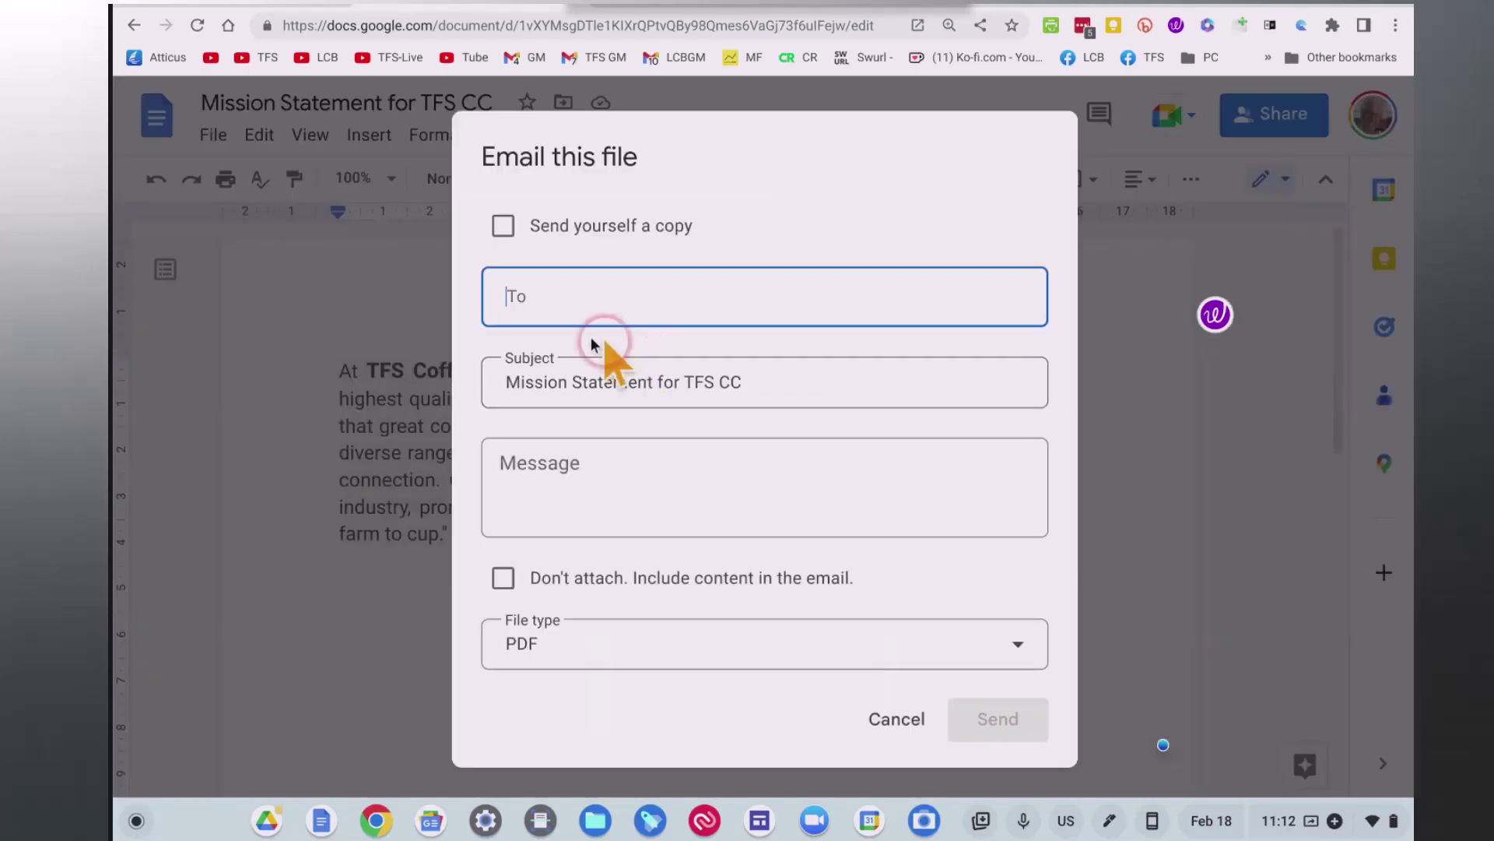
pyautogui.click(564, 311)
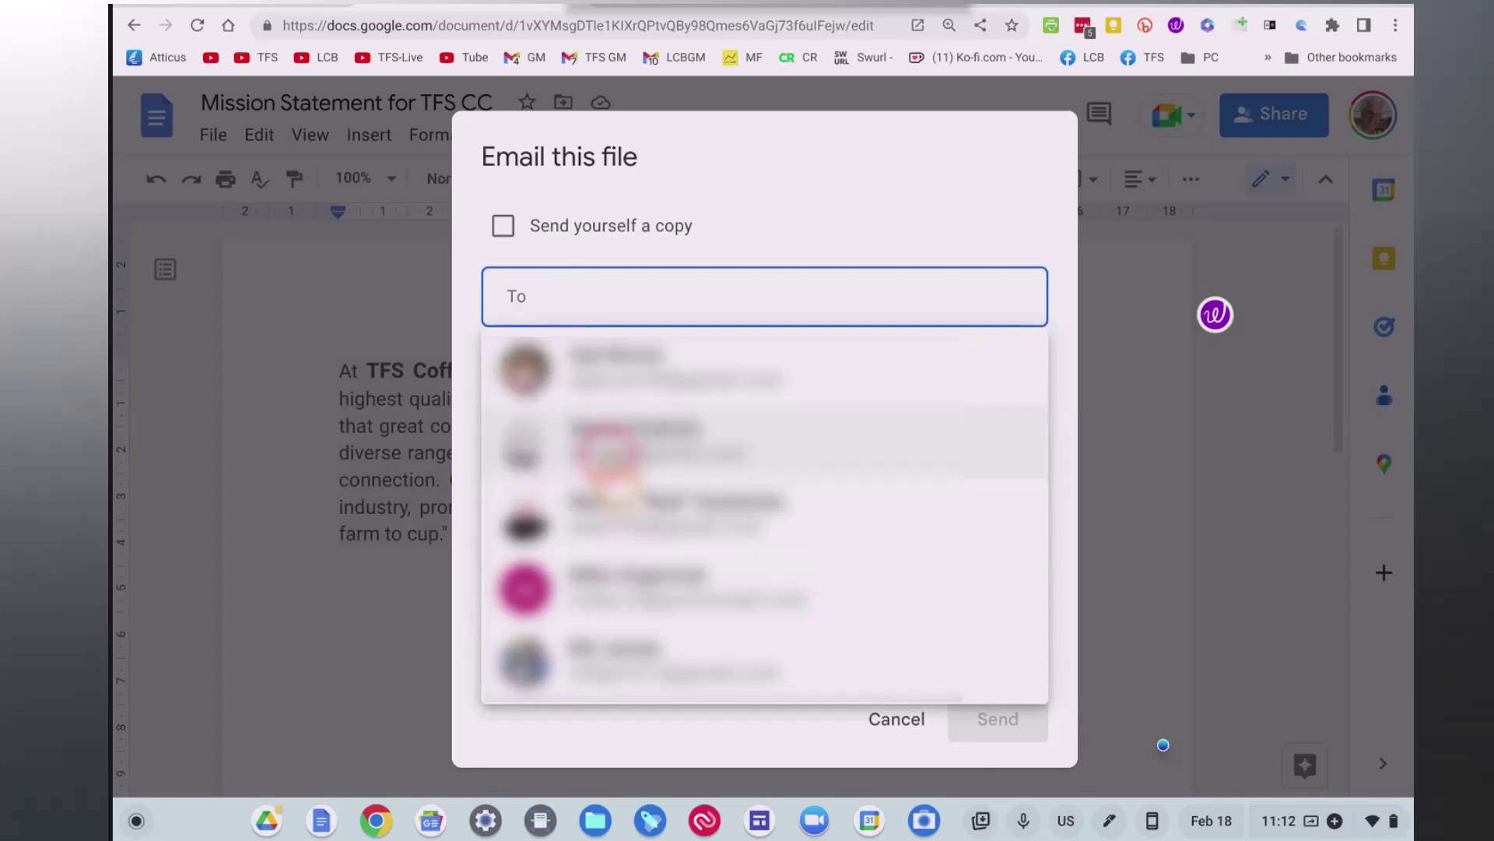
pyautogui.click(604, 451)
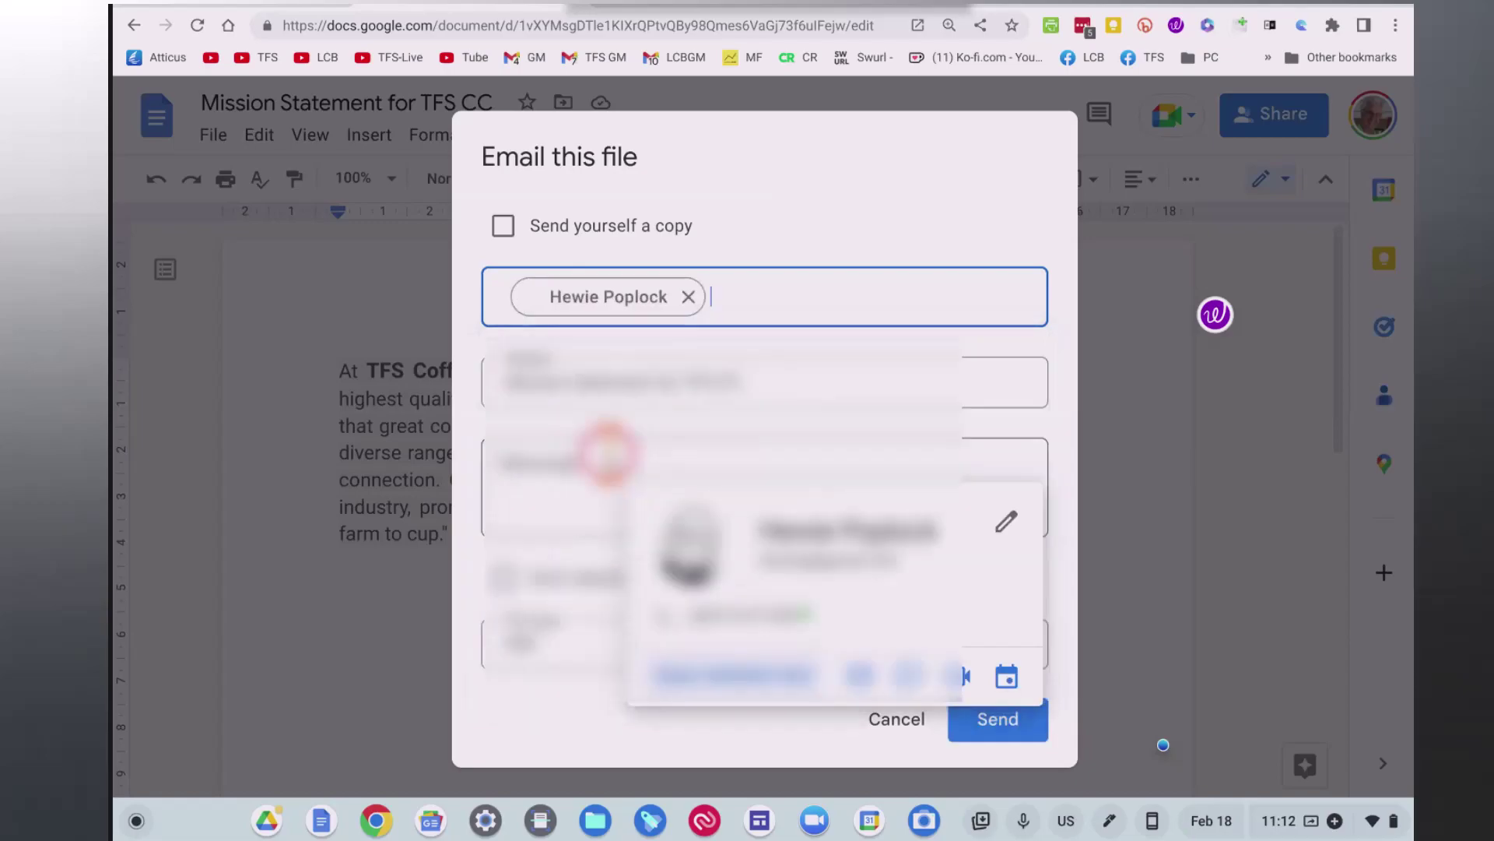
pyautogui.click(692, 464)
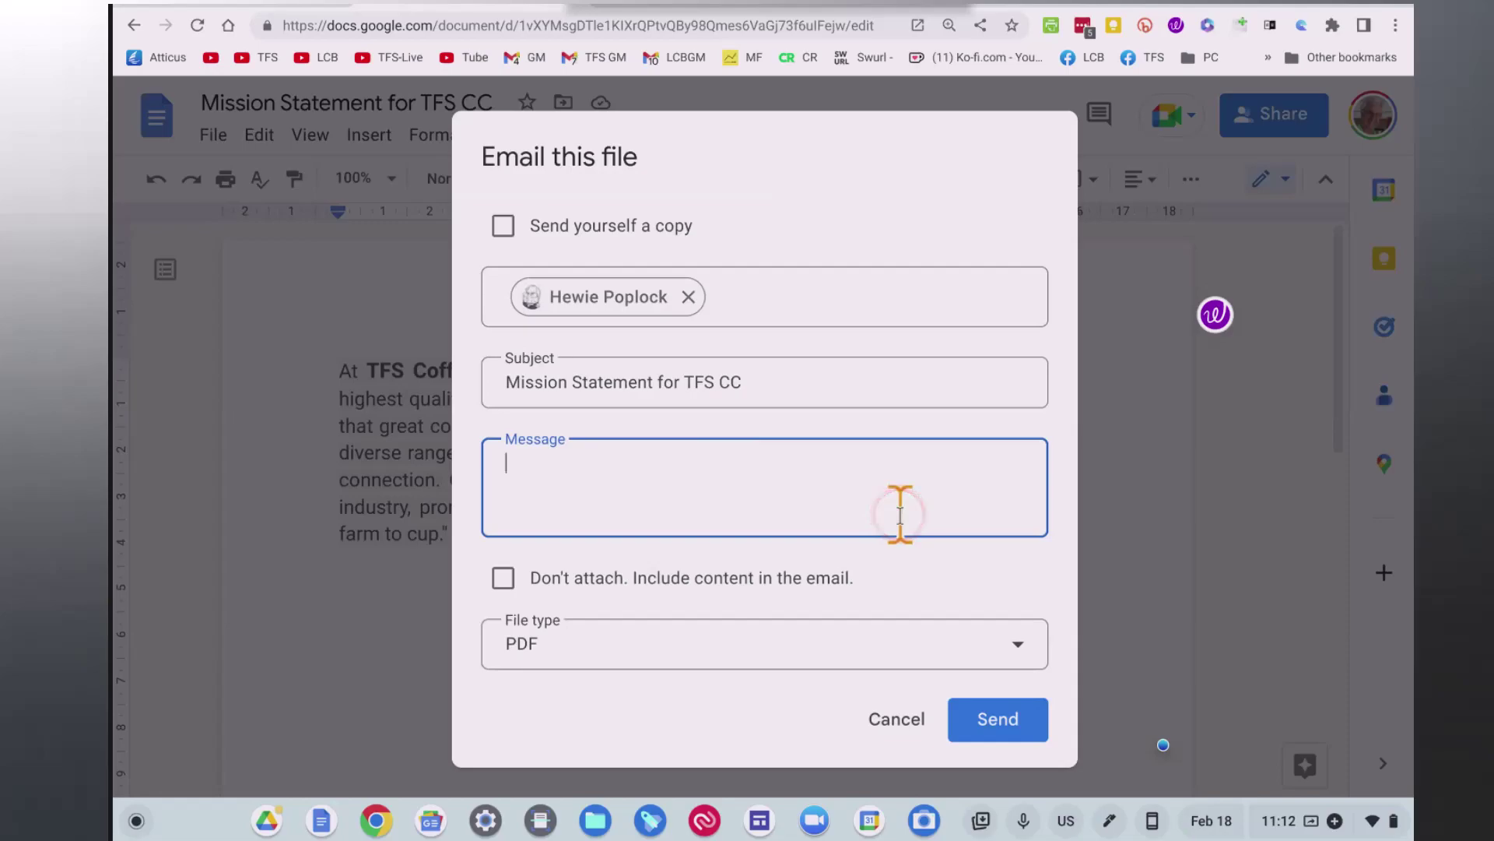
pyautogui.write('Do you agree')
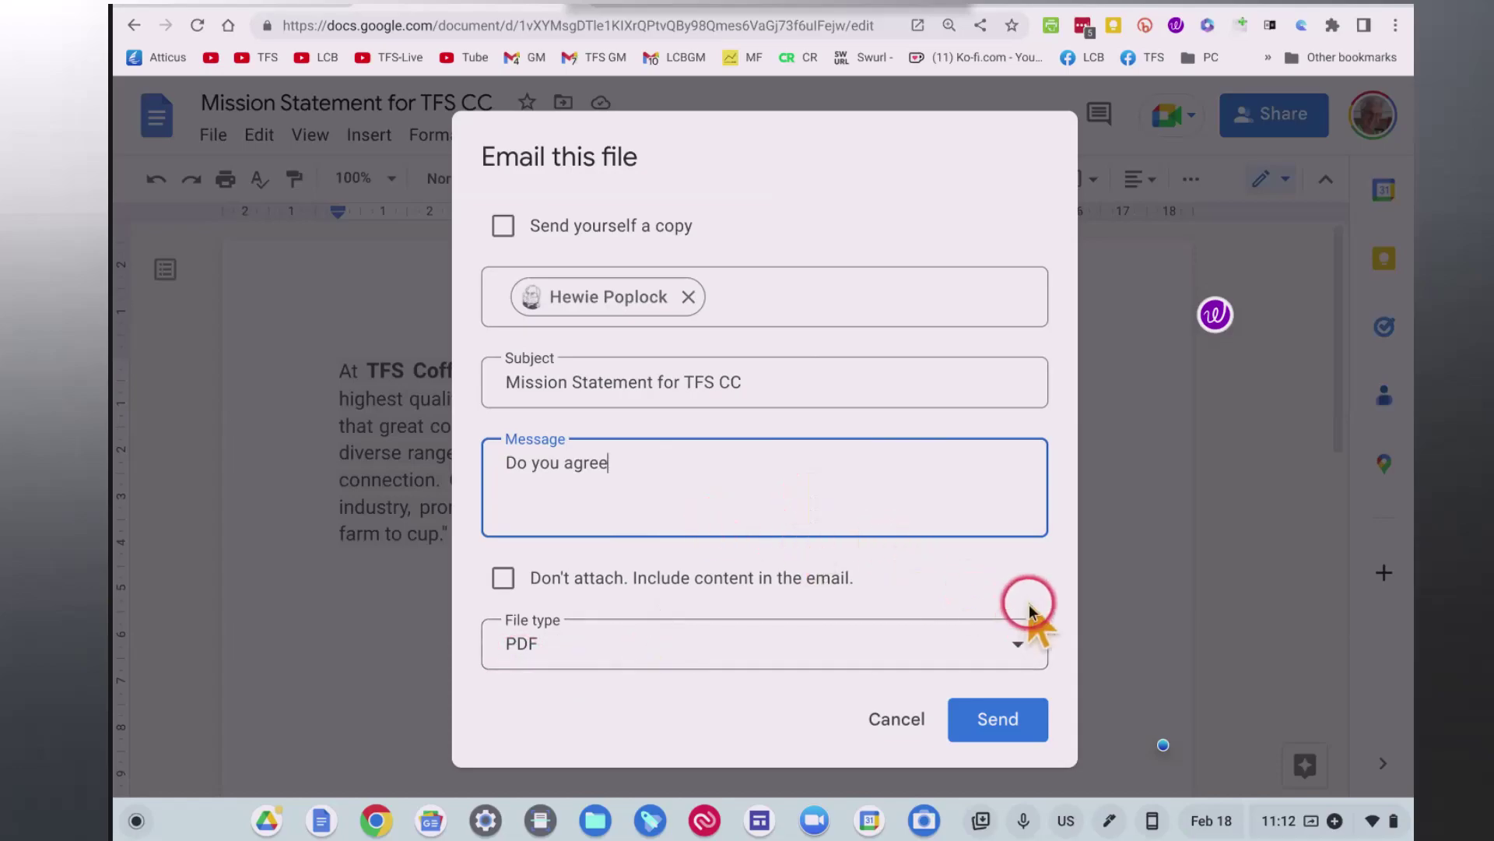
# Review the attachment file types, cancel that email, and bring up the Email submenu again.
pyautogui.click(1026, 648)
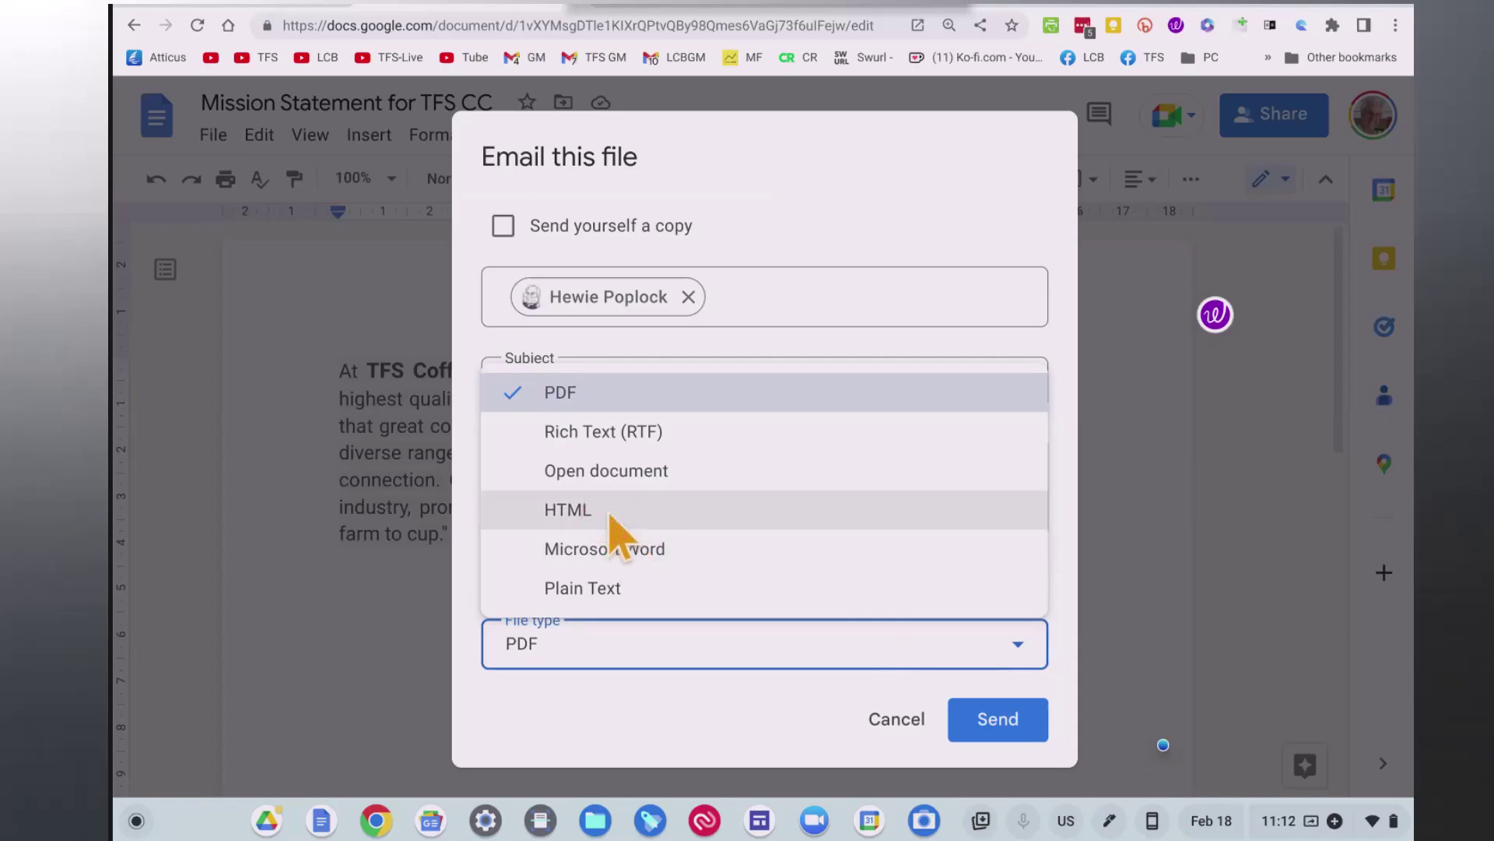
pyautogui.click(921, 726)
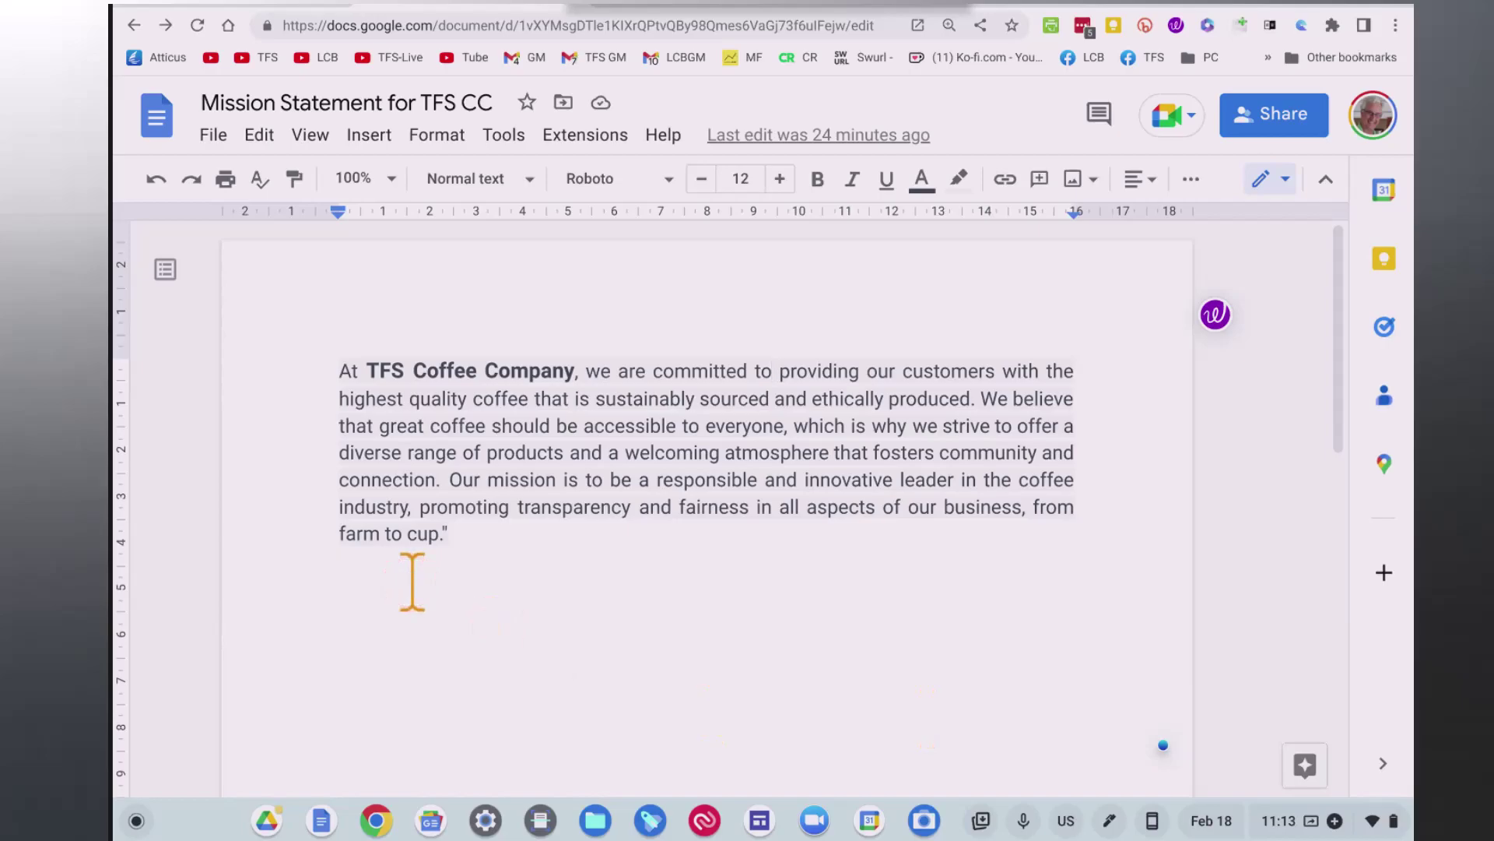
pyautogui.click(214, 135)
pyautogui.moveTo(550, 379)
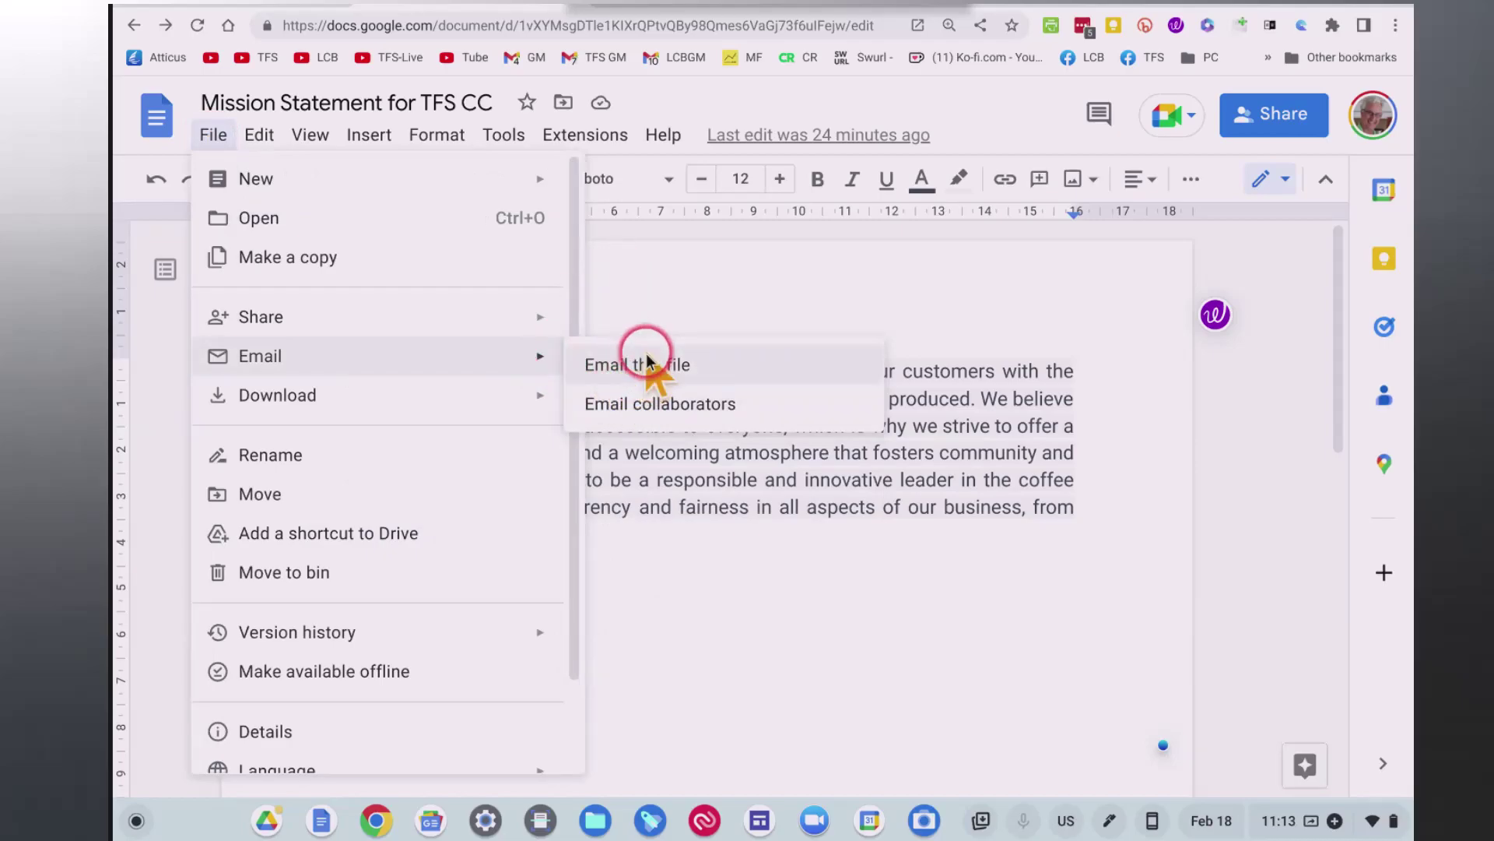
# Email collaborators the message 'For final editing' with Send yourself a copy ticked.
pyautogui.click(640, 404)
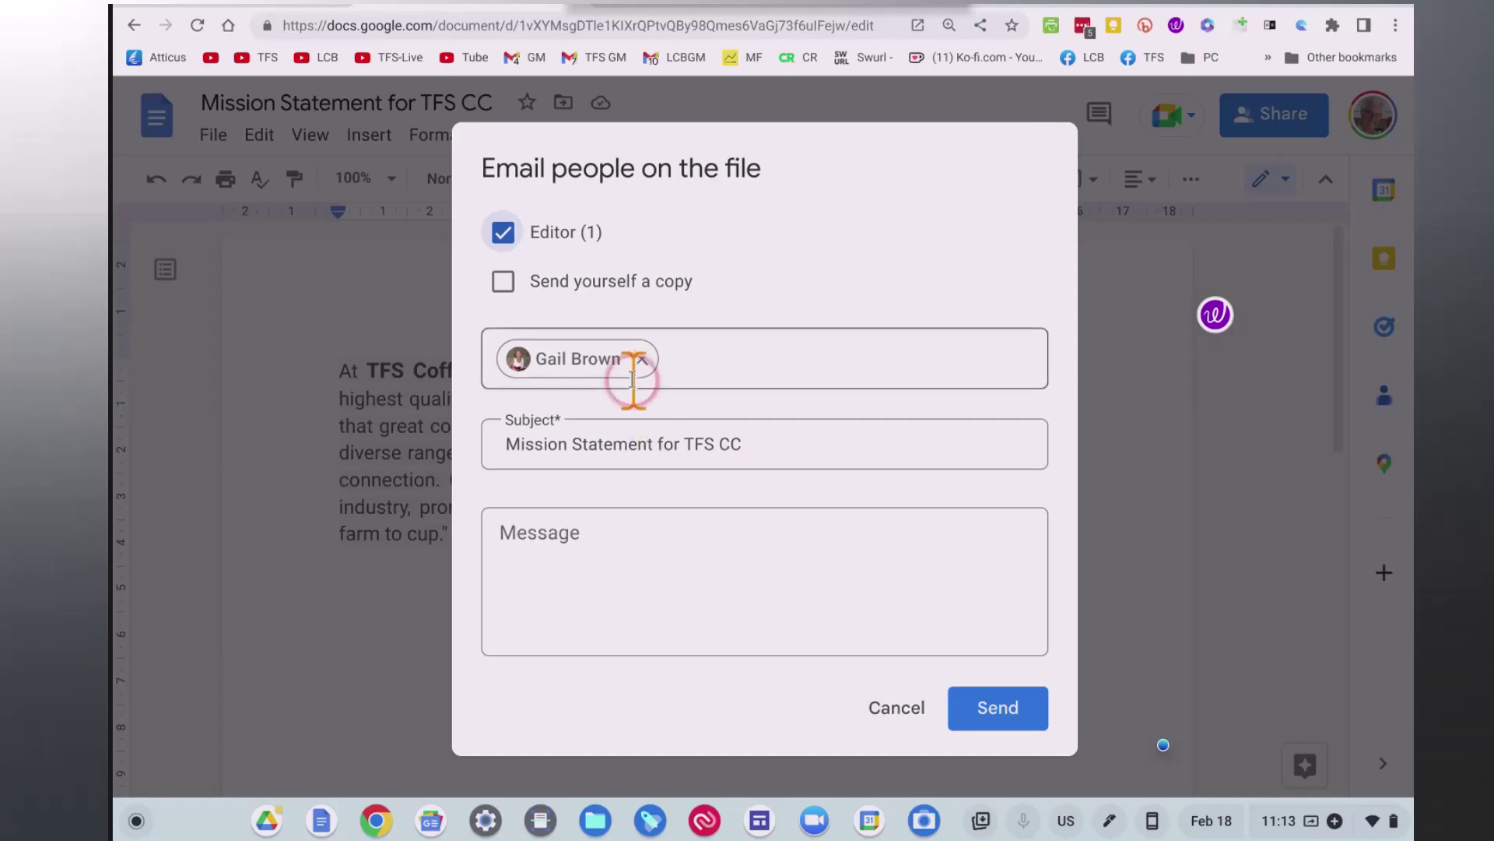
pyautogui.click(504, 284)
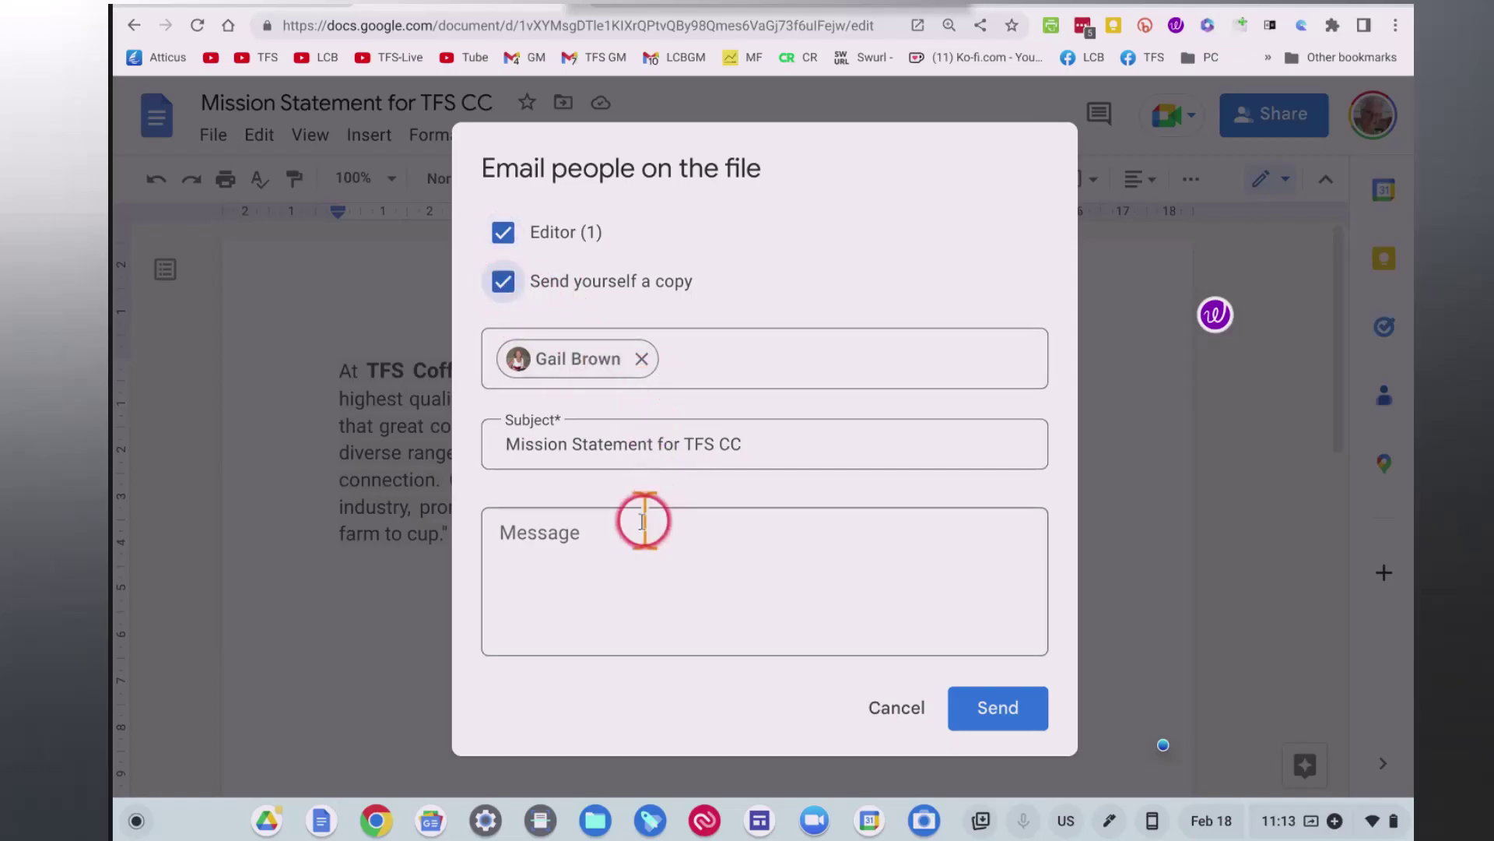
pyautogui.click(724, 545)
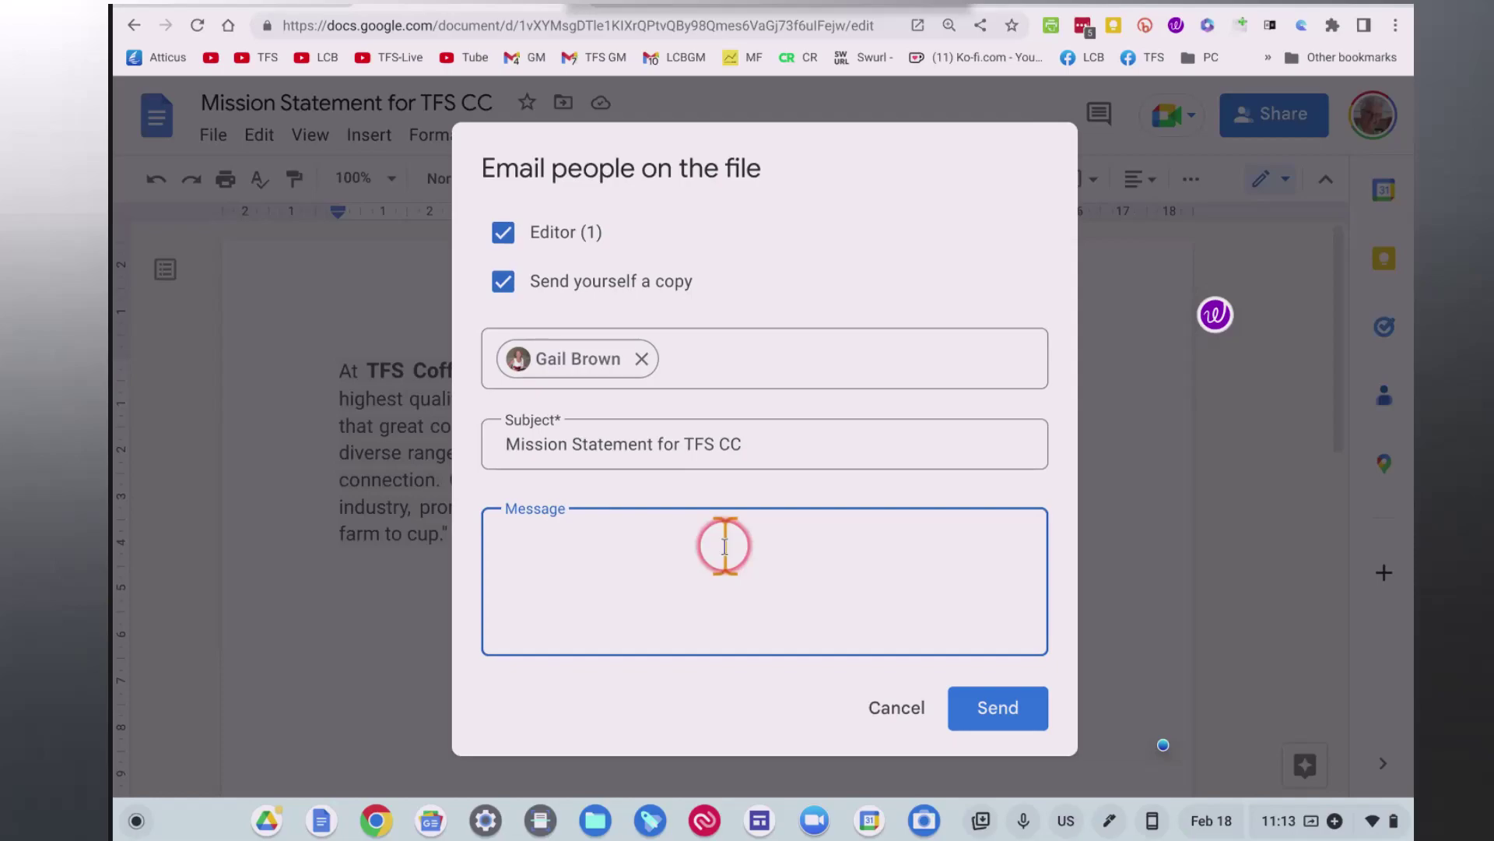
pyautogui.write('For final editing')
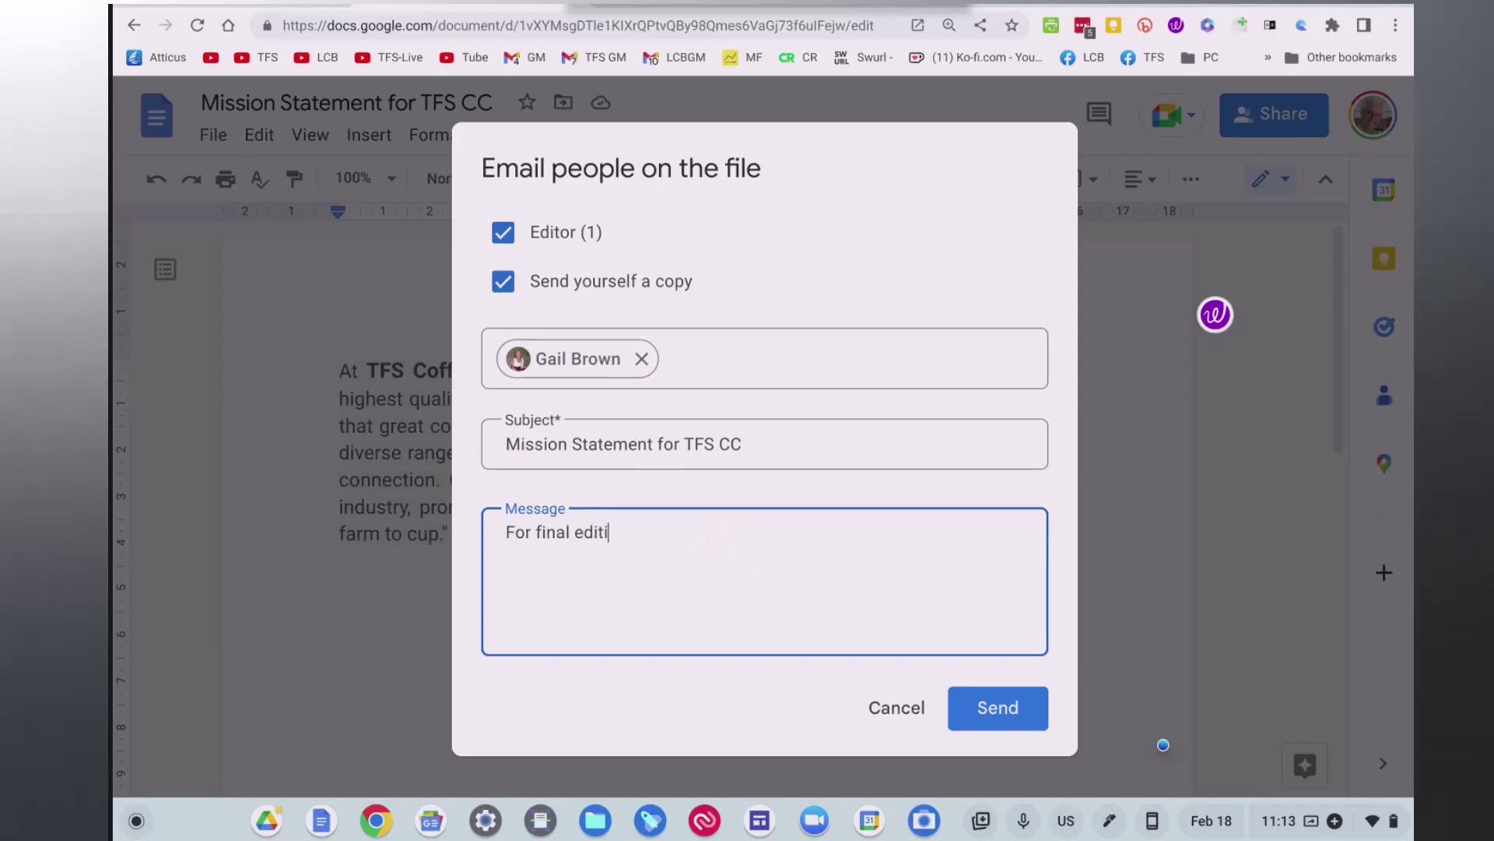
pyautogui.click(974, 704)
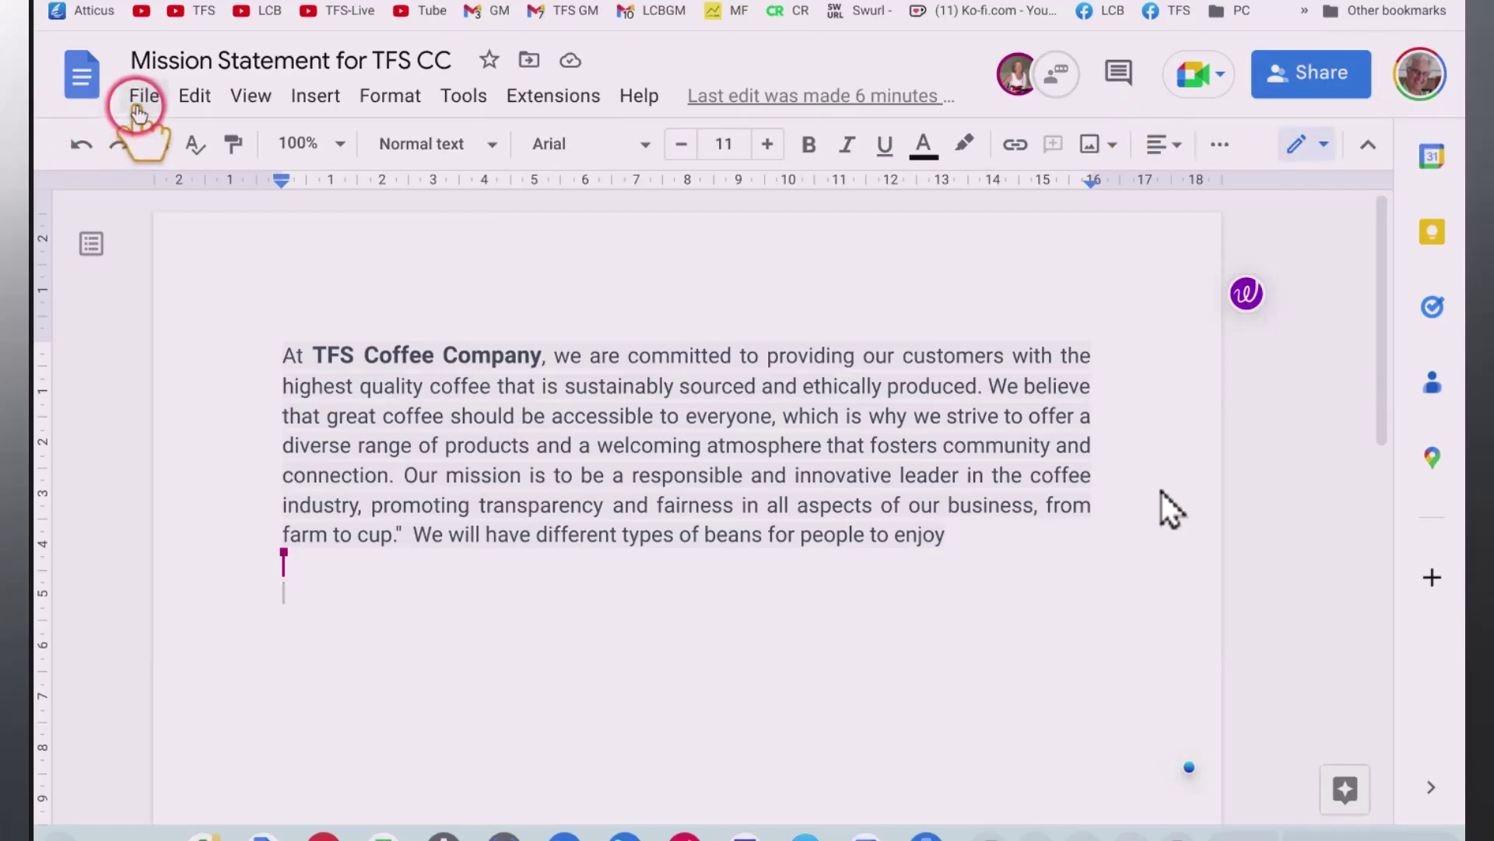
pyautogui.click(143, 97)
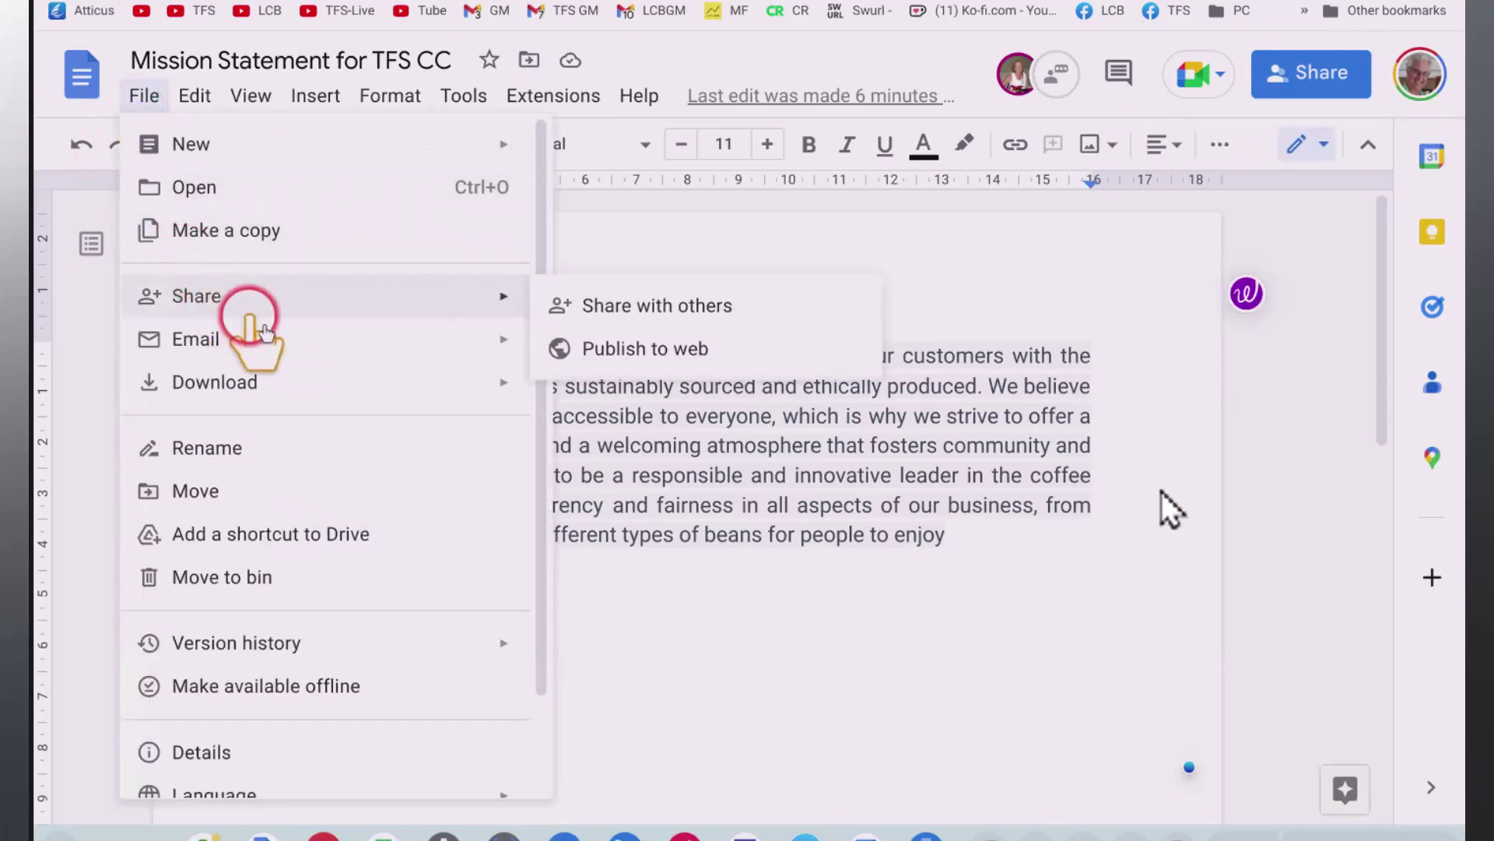
pyautogui.moveTo(283, 336)
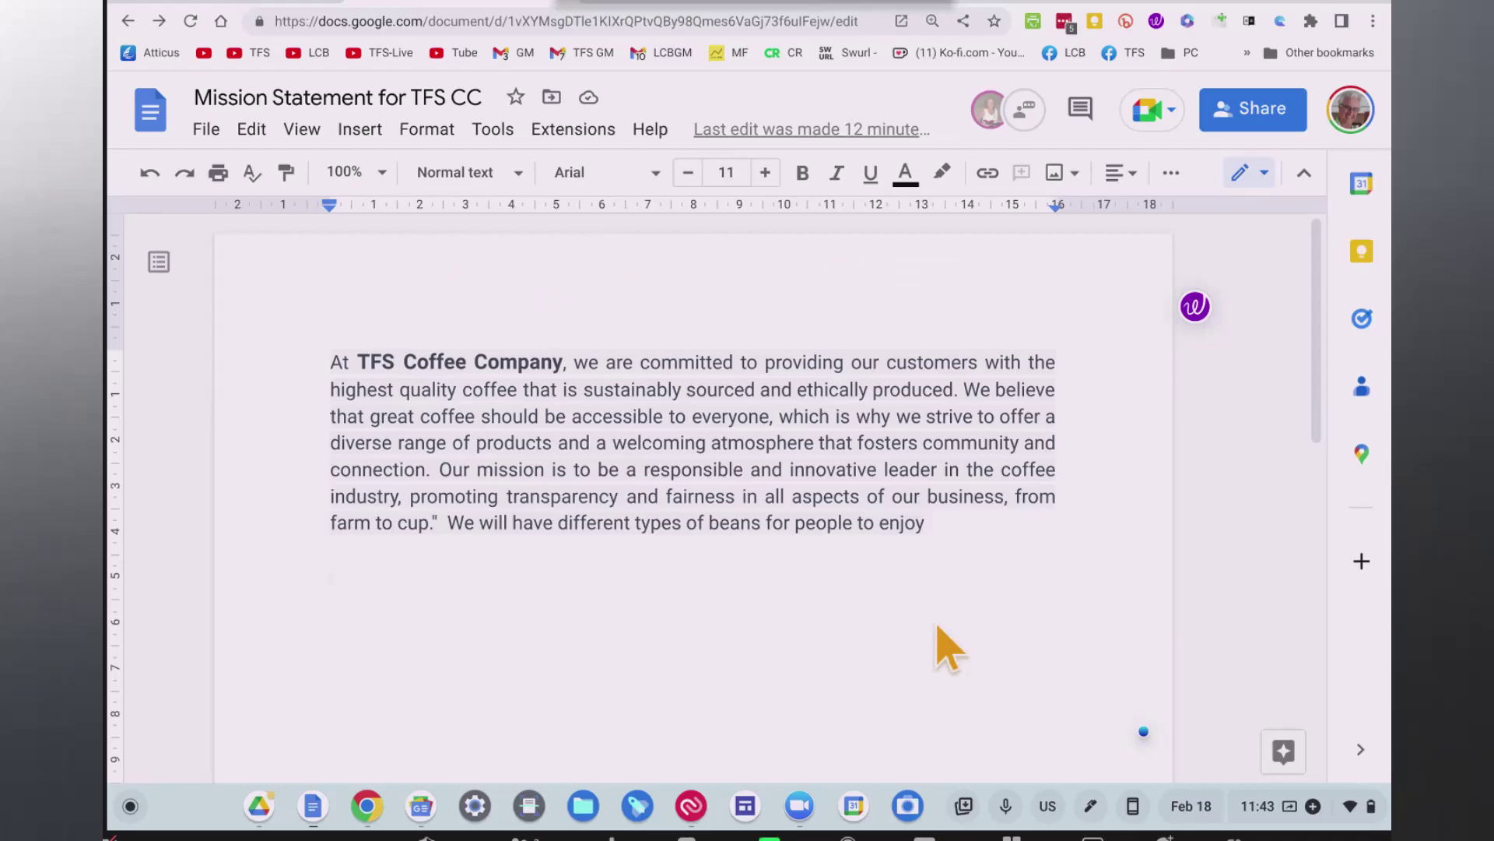
# Make the document available offline via the File menu, then jump to the top of the text.
pyautogui.click(207, 140)
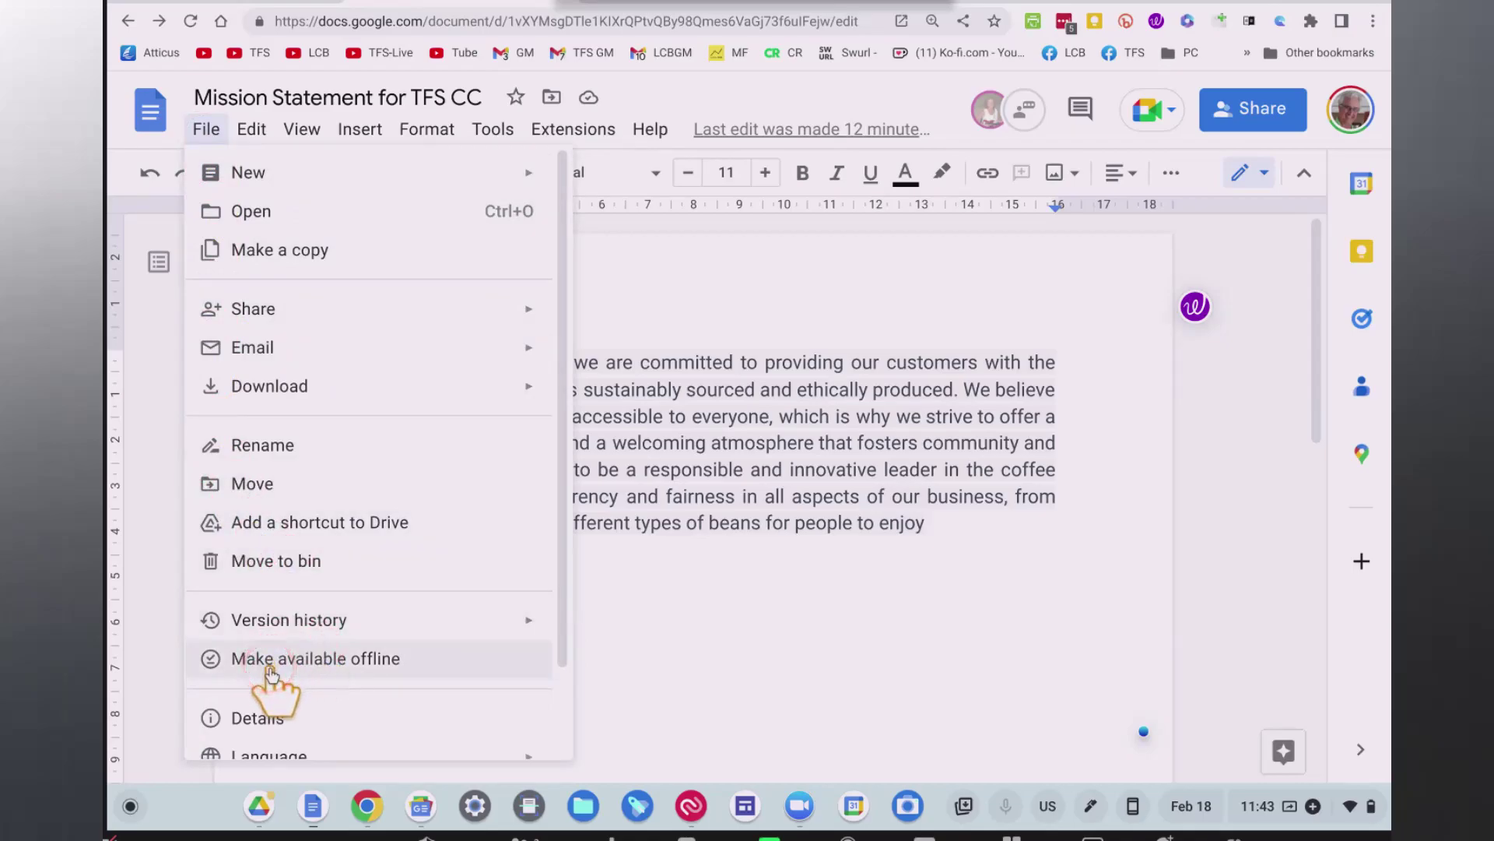
pyautogui.click(268, 667)
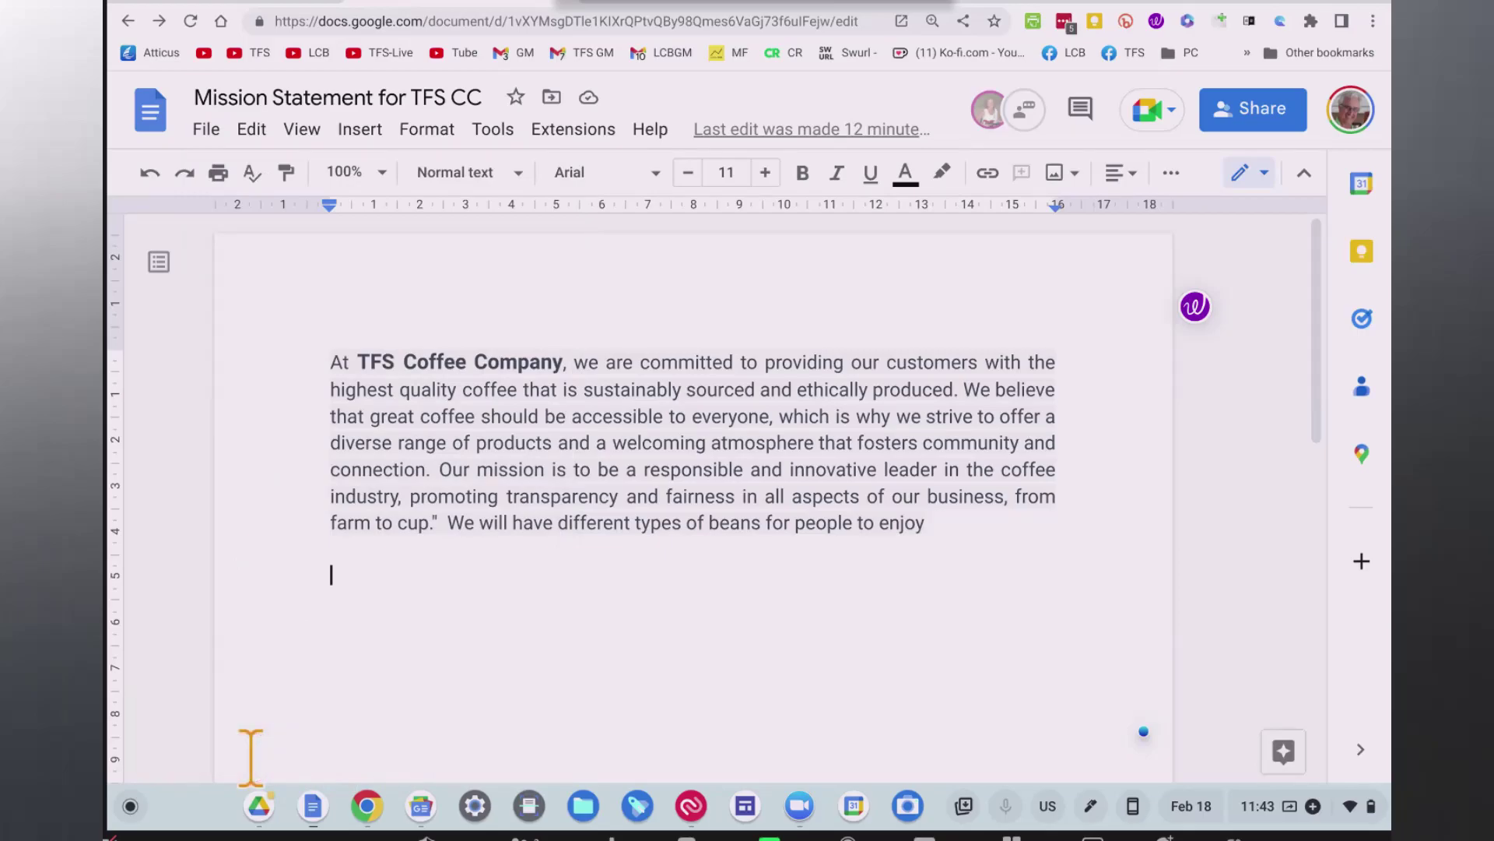
pyautogui.hotkey('ctrl', 'Home')
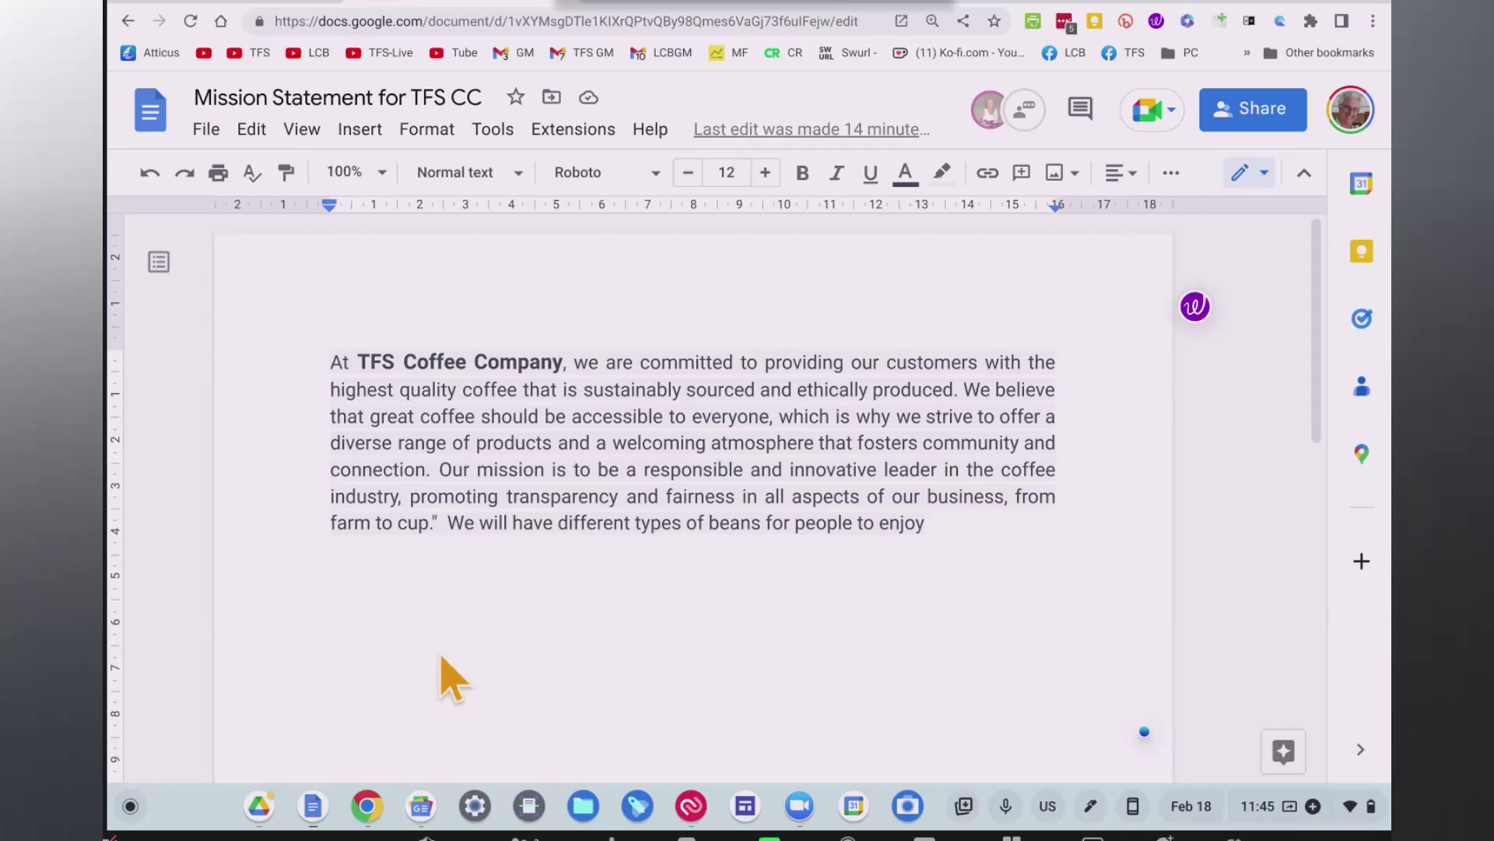
# From the Docs home page menu, open Settings and toggle the Offline switch off and back on.
pyautogui.click(146, 114)
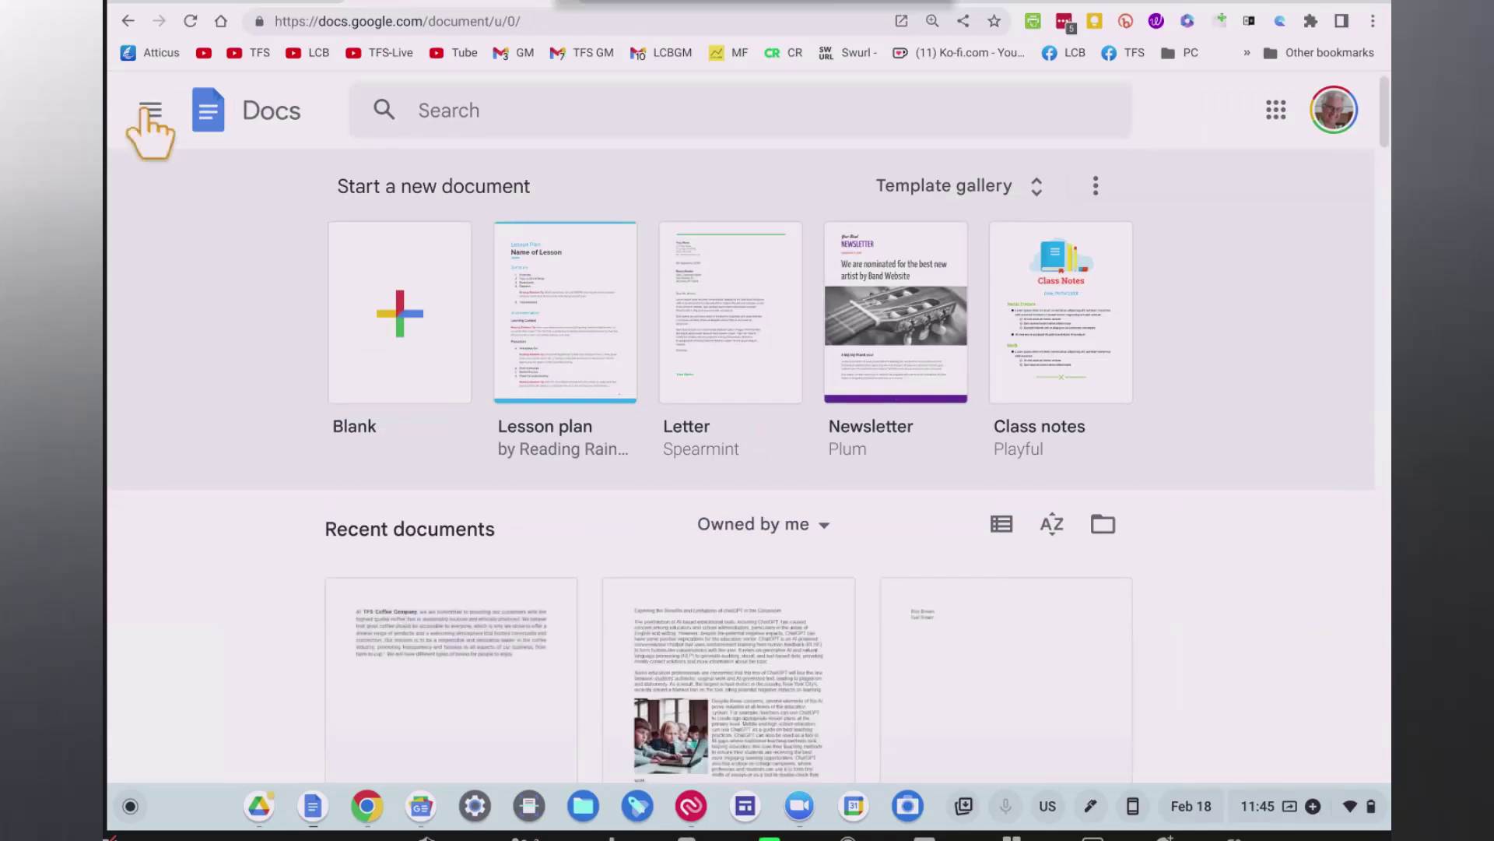
pyautogui.click(151, 114)
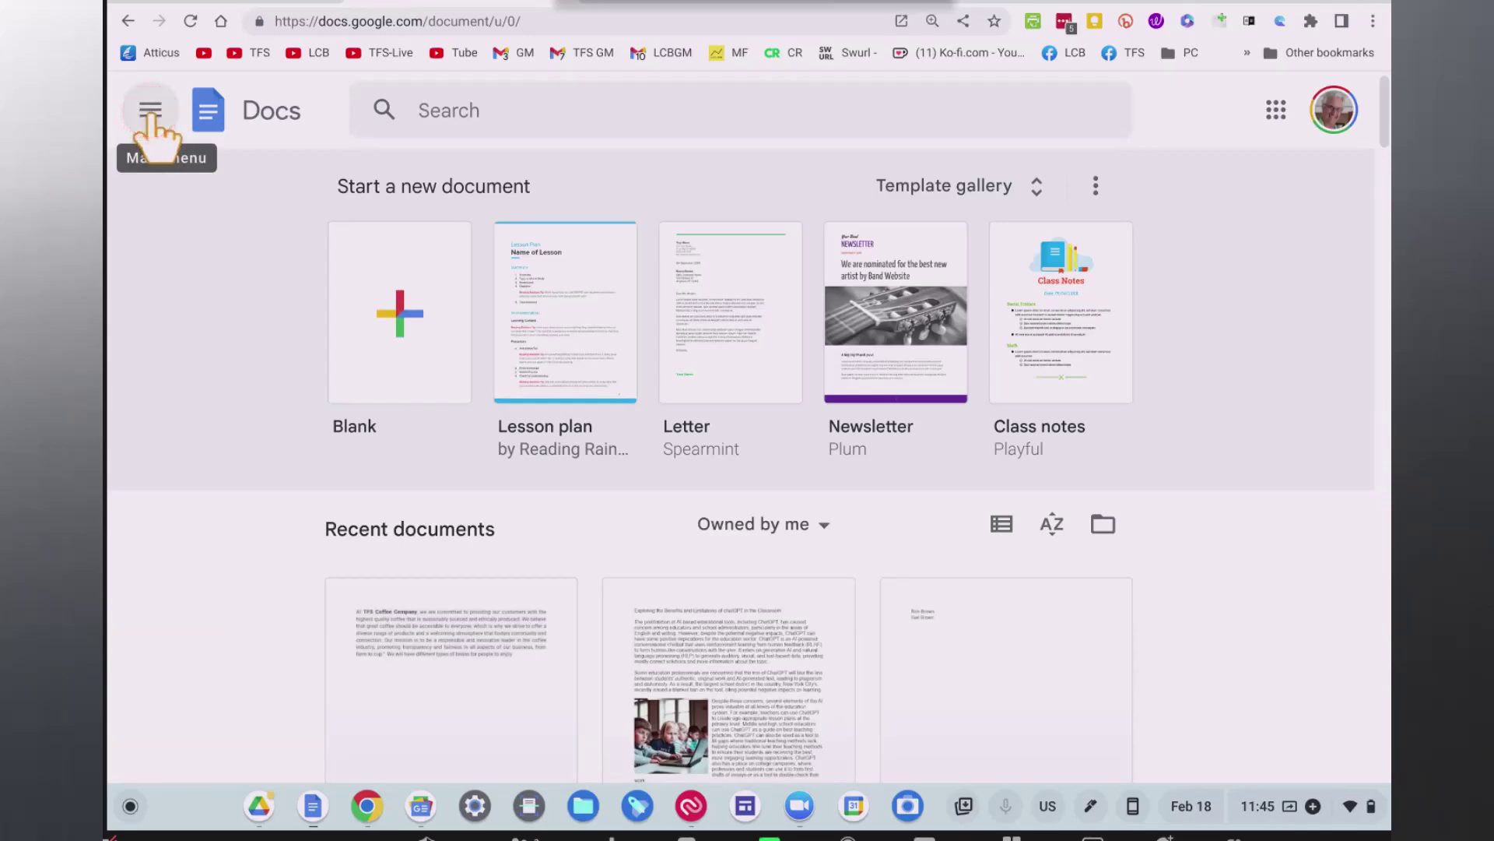
pyautogui.click(151, 114)
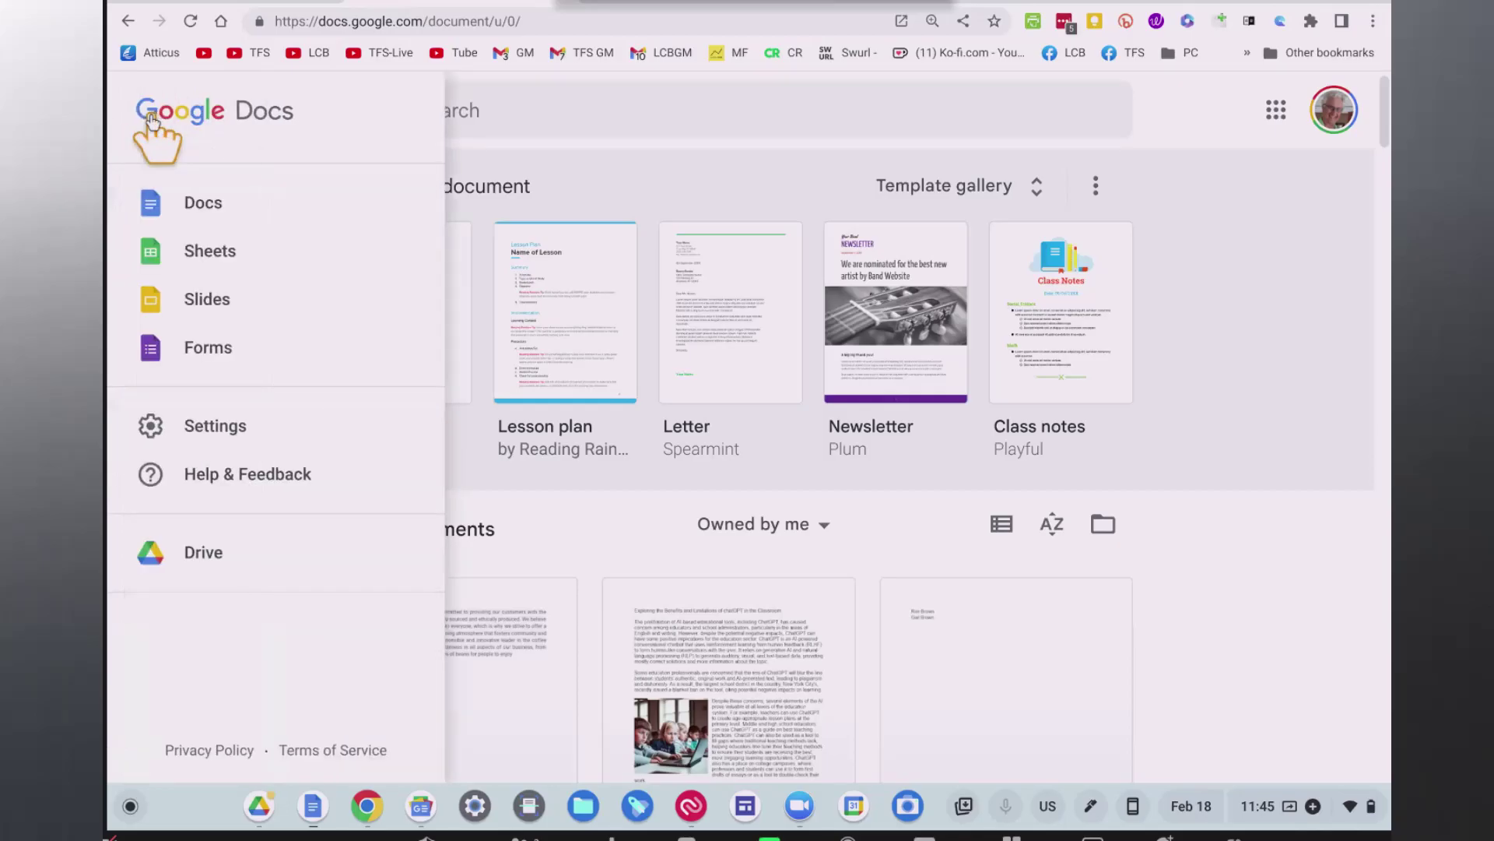
pyautogui.click(214, 427)
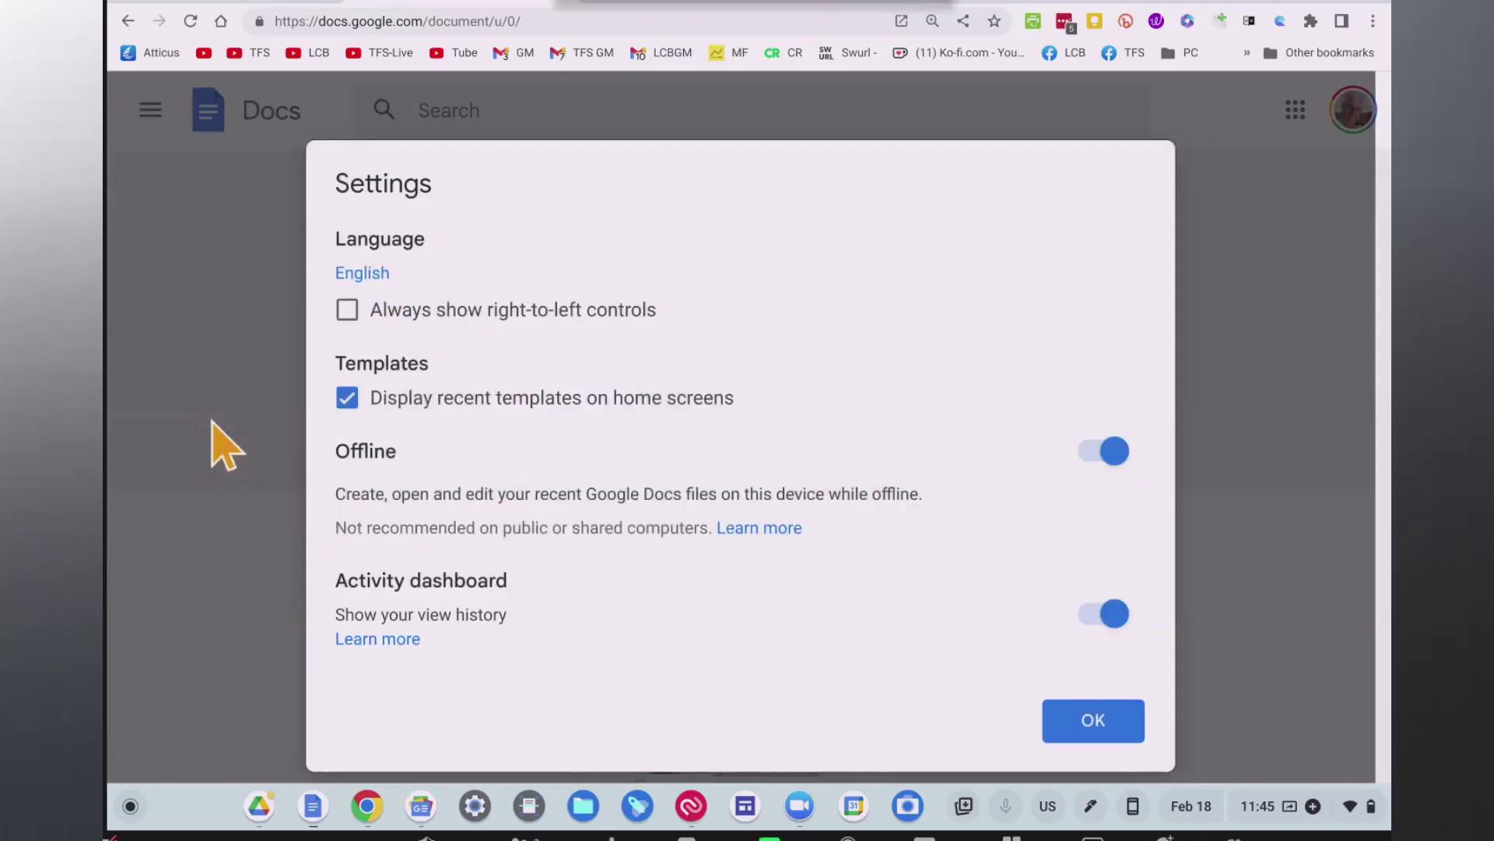
pyautogui.click(361, 459)
pyautogui.click(911, 493)
pyautogui.click(1111, 469)
pyautogui.click(1117, 461)
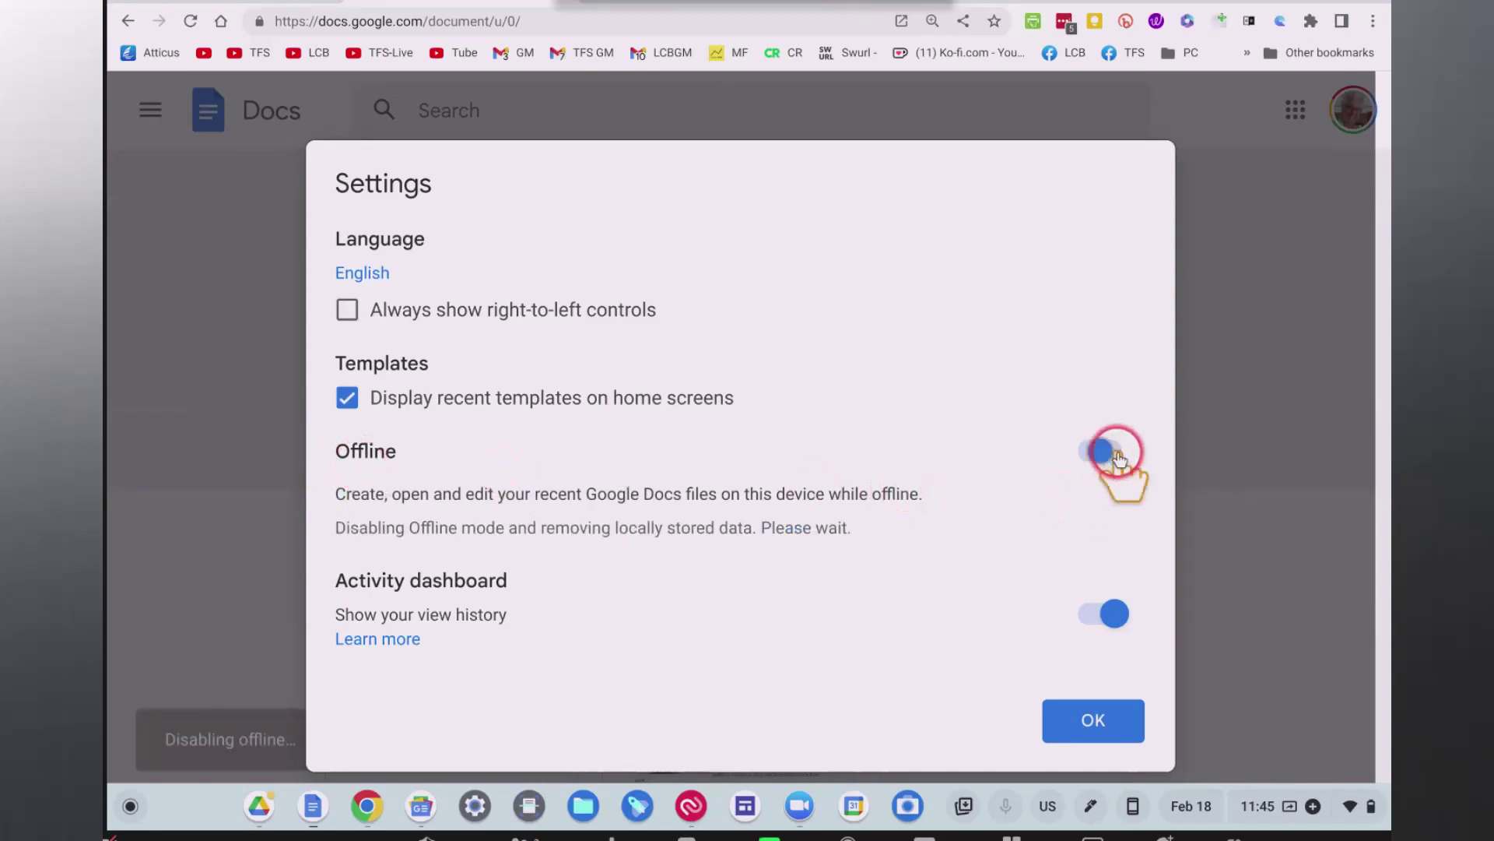
pyautogui.click(1120, 463)
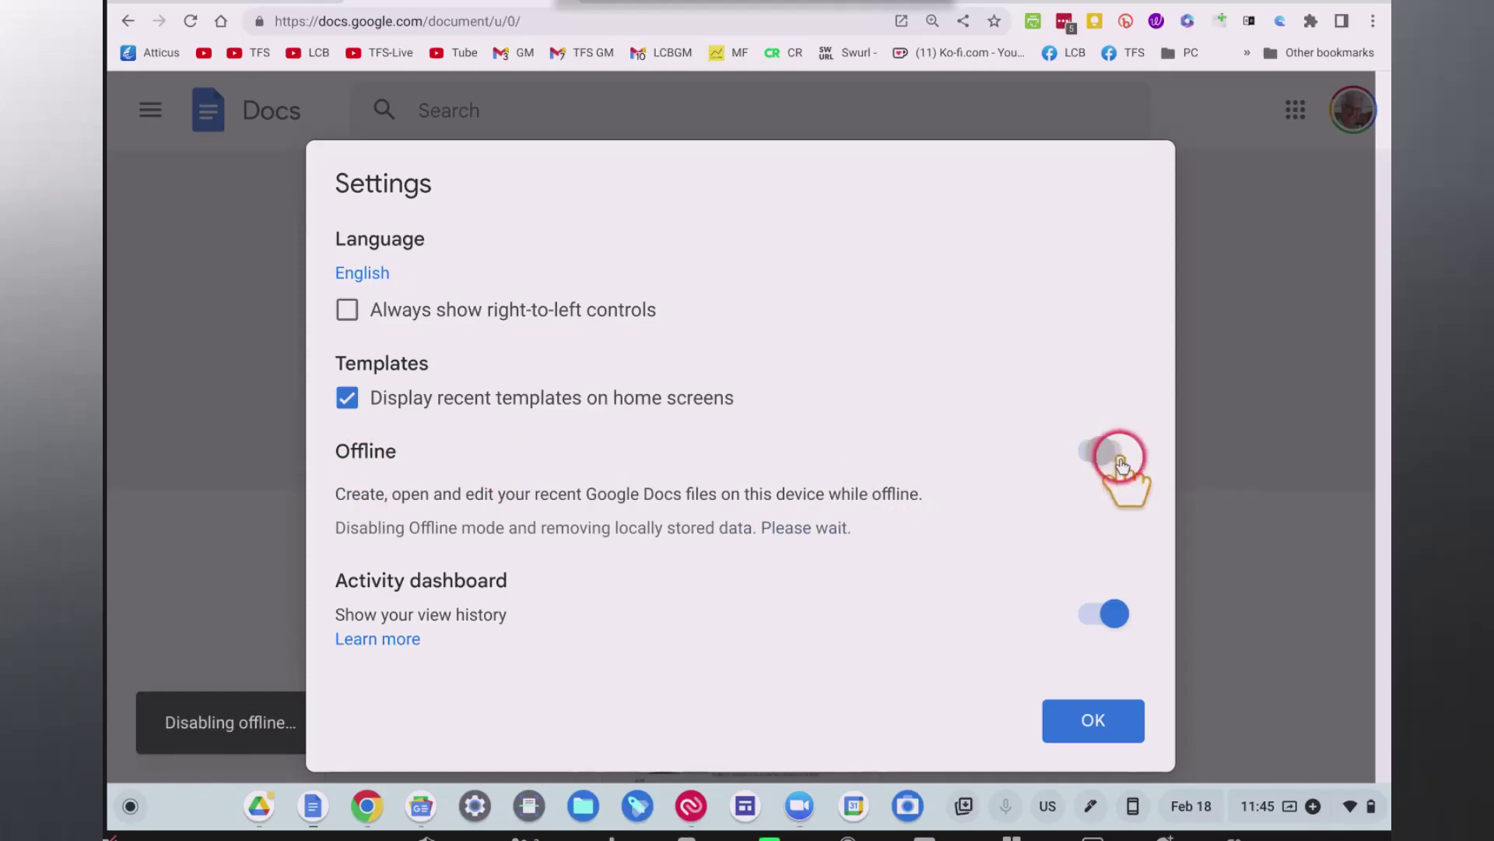
pyautogui.click(1113, 452)
pyautogui.click(1094, 459)
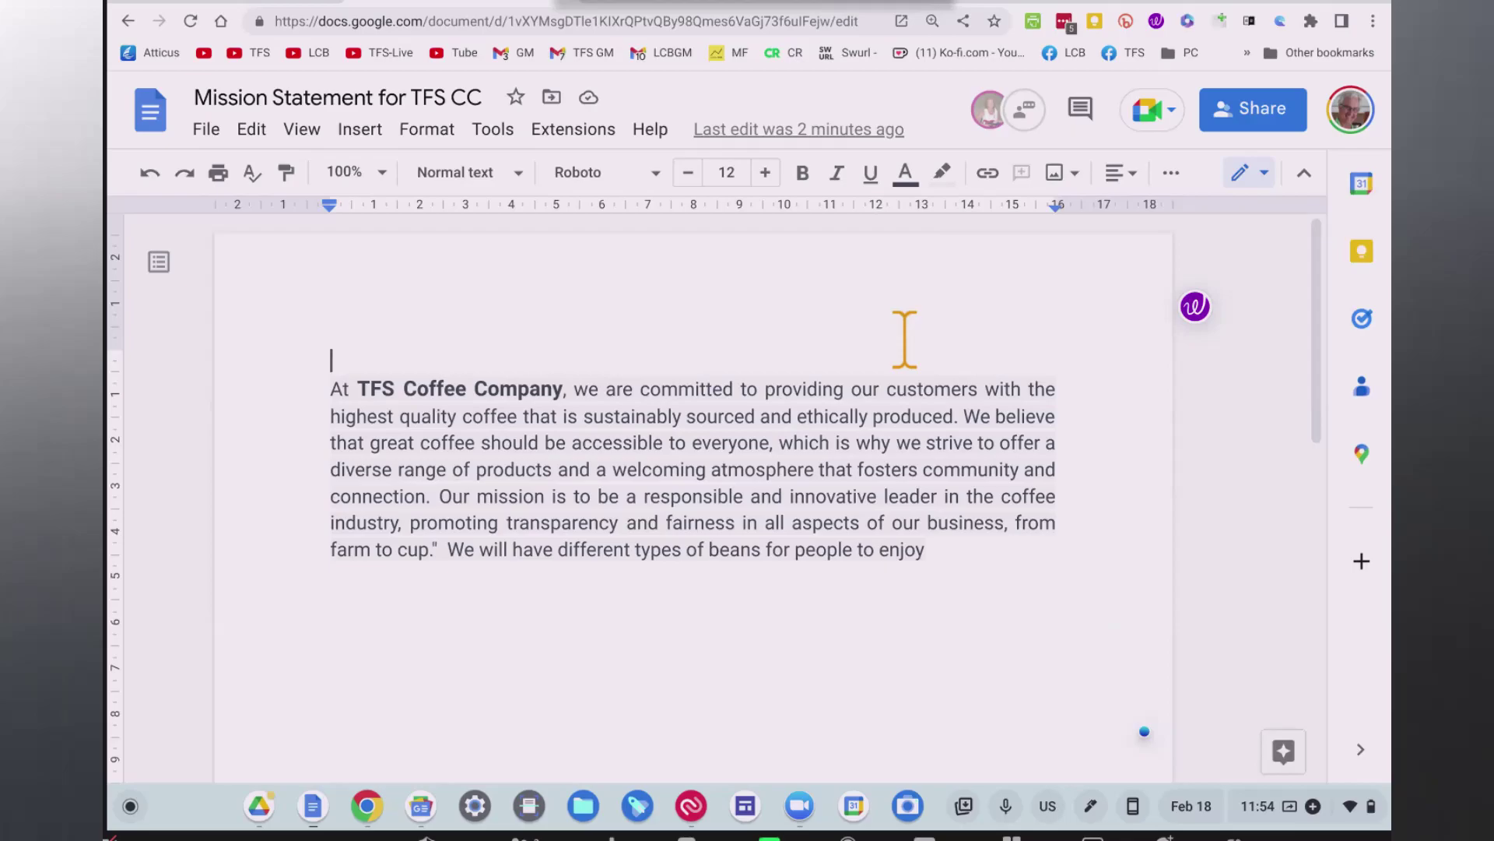
# Open Insert > Image and point to the Photos source.
pyautogui.click(352, 133)
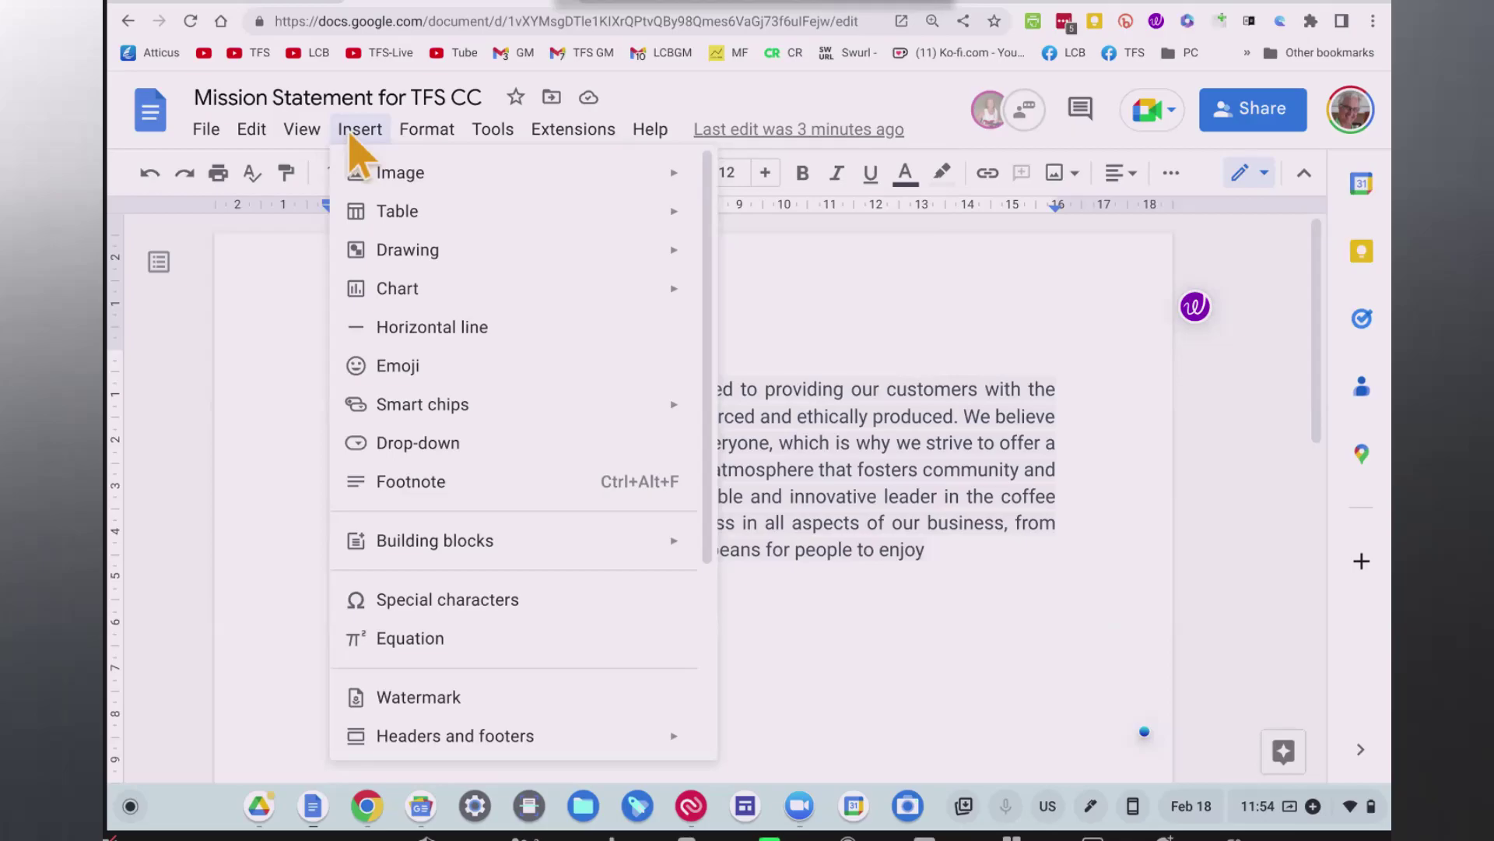
pyautogui.click(389, 173)
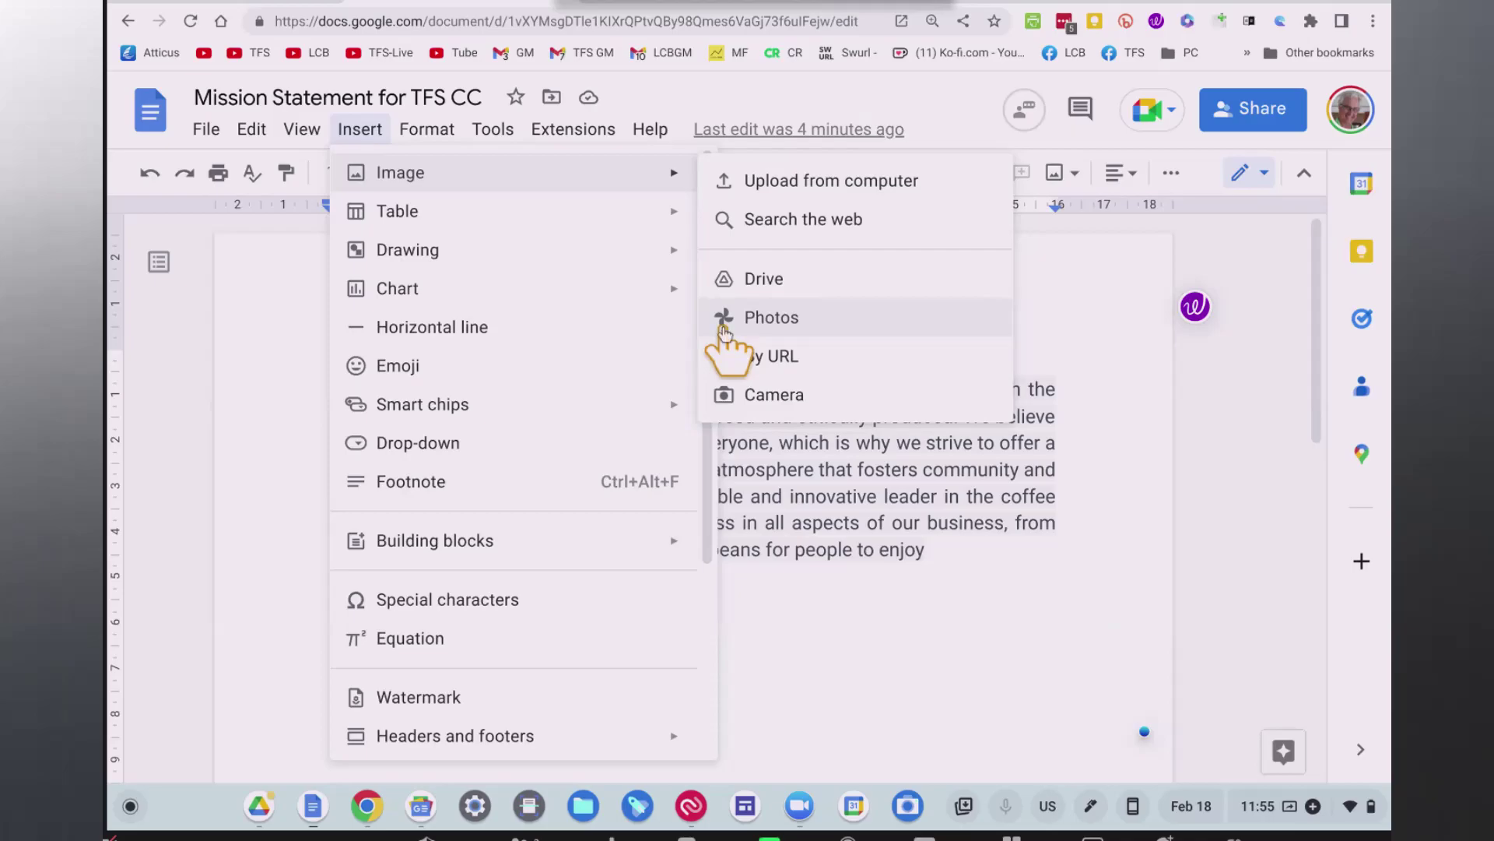
pyautogui.click(724, 319)
# Insert the close-up coffee machine photo from the Google Photos 'coffee machine' results.
pyautogui.click(1024, 342)
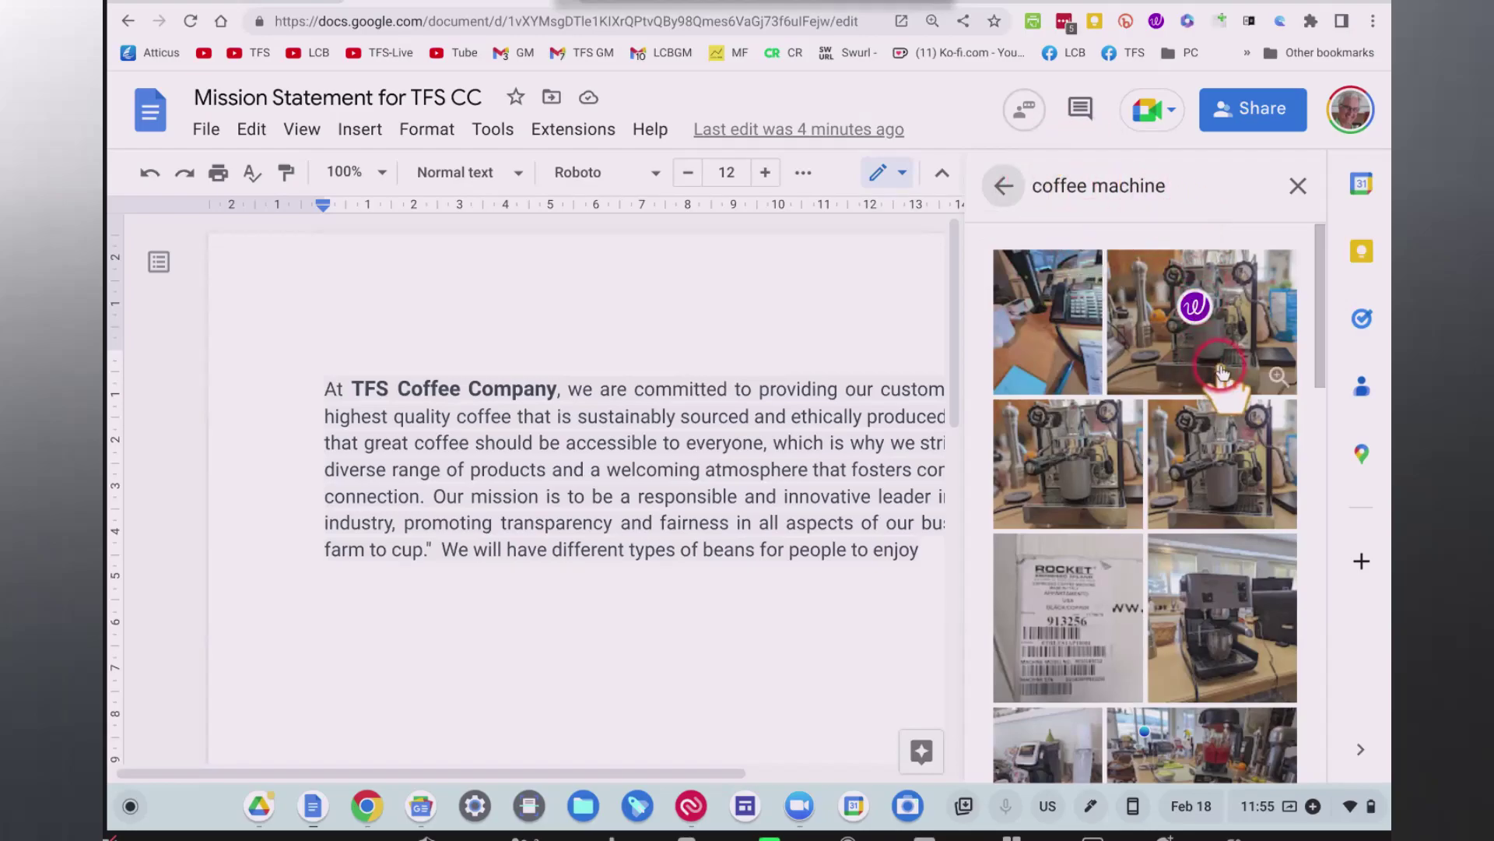
pyautogui.scroll(-1, 1214, 373)
pyautogui.scroll(-1, 1152, 405)
pyautogui.scroll(-2, 1157, 402)
pyautogui.scroll(3, 1158, 397)
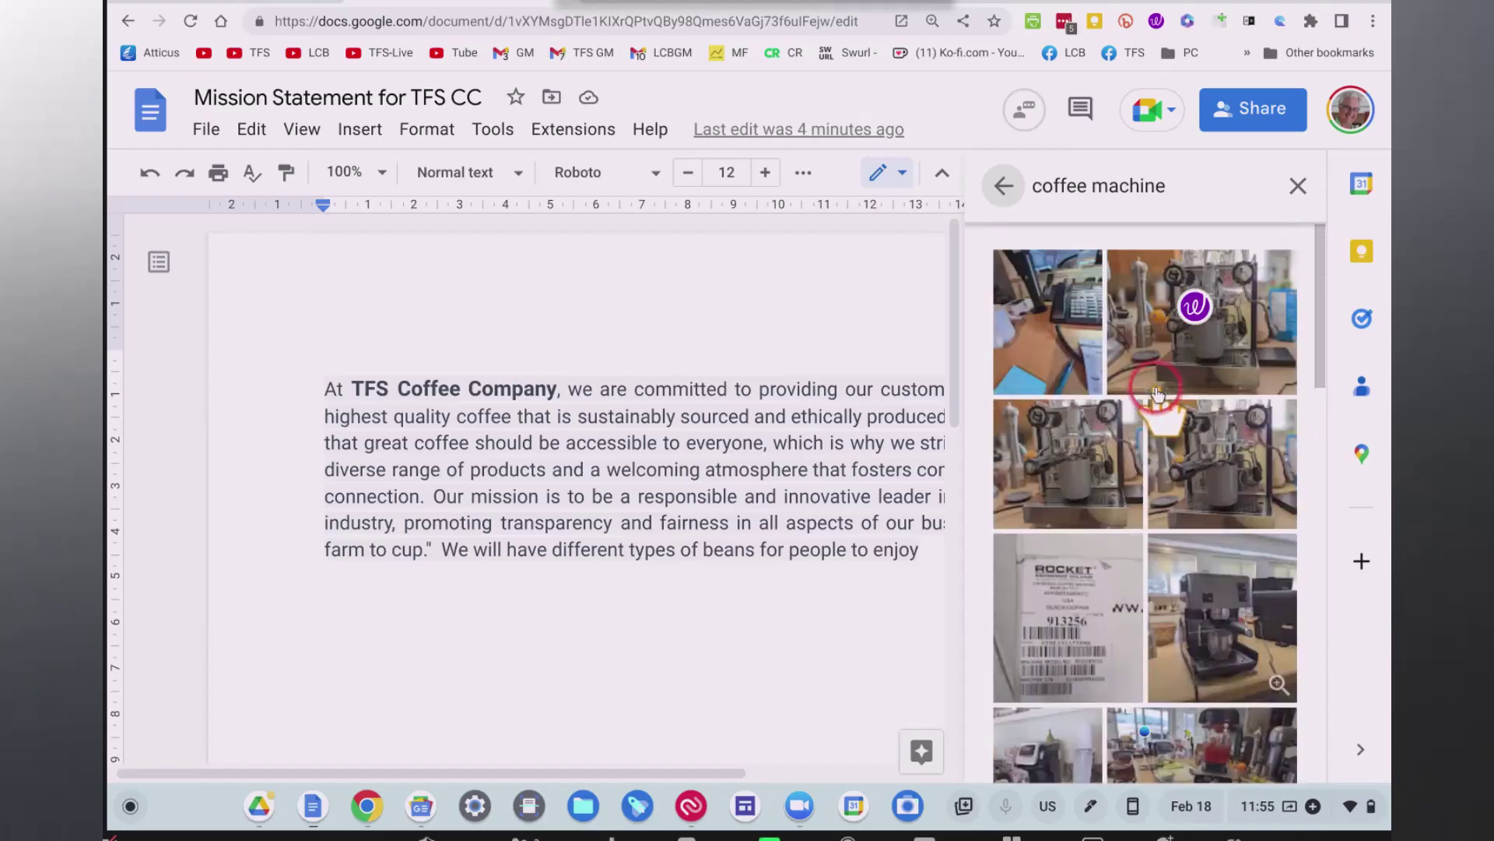
pyautogui.click(1106, 452)
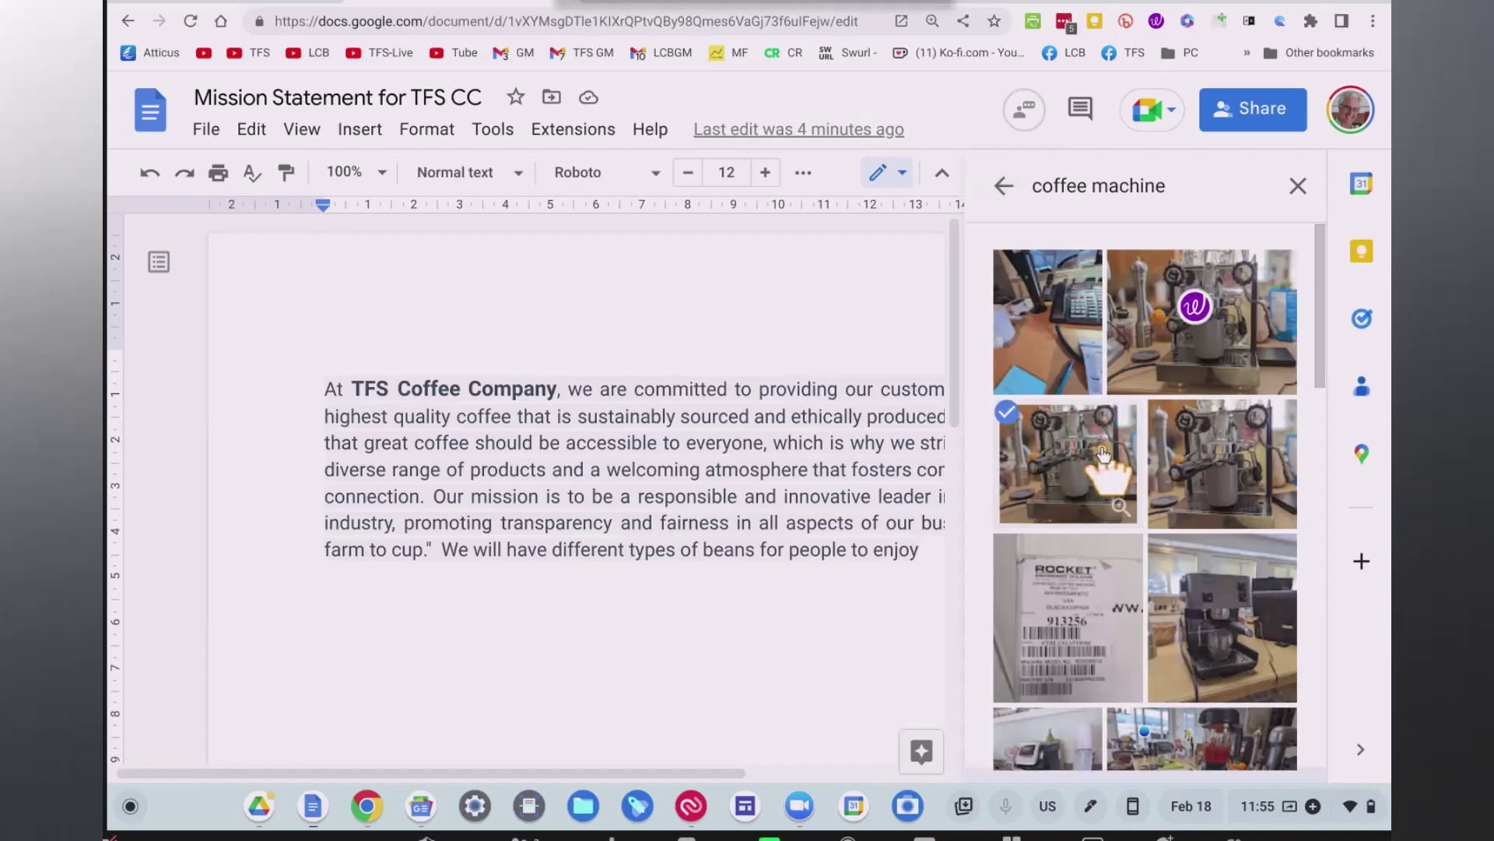
pyautogui.click(1280, 748)
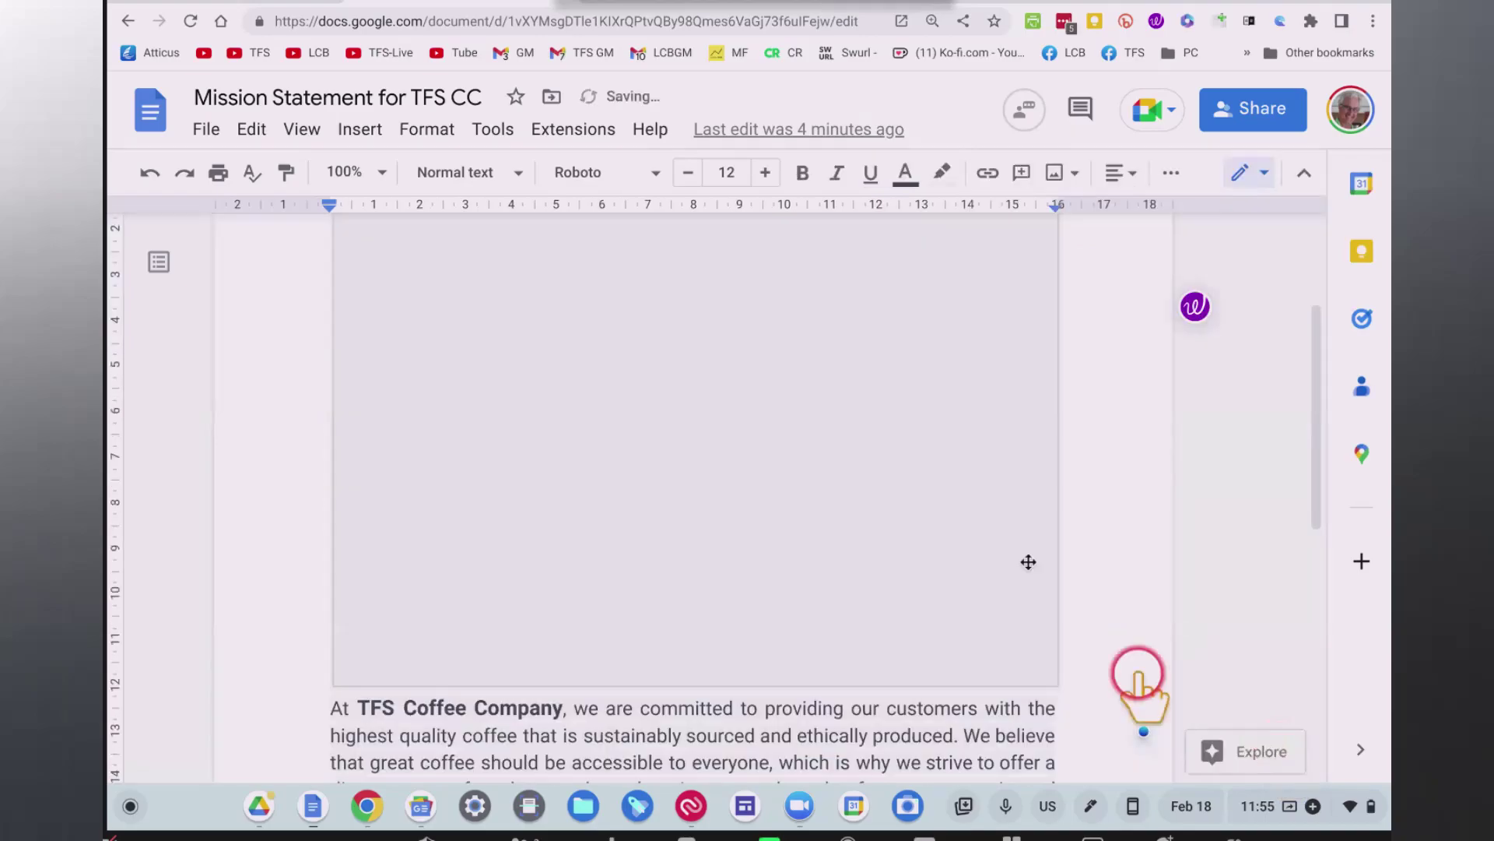
# Scroll through the document to confirm the loaded photo sits above the mission statement paragraph.
pyautogui.scroll(3, 1095, 434)
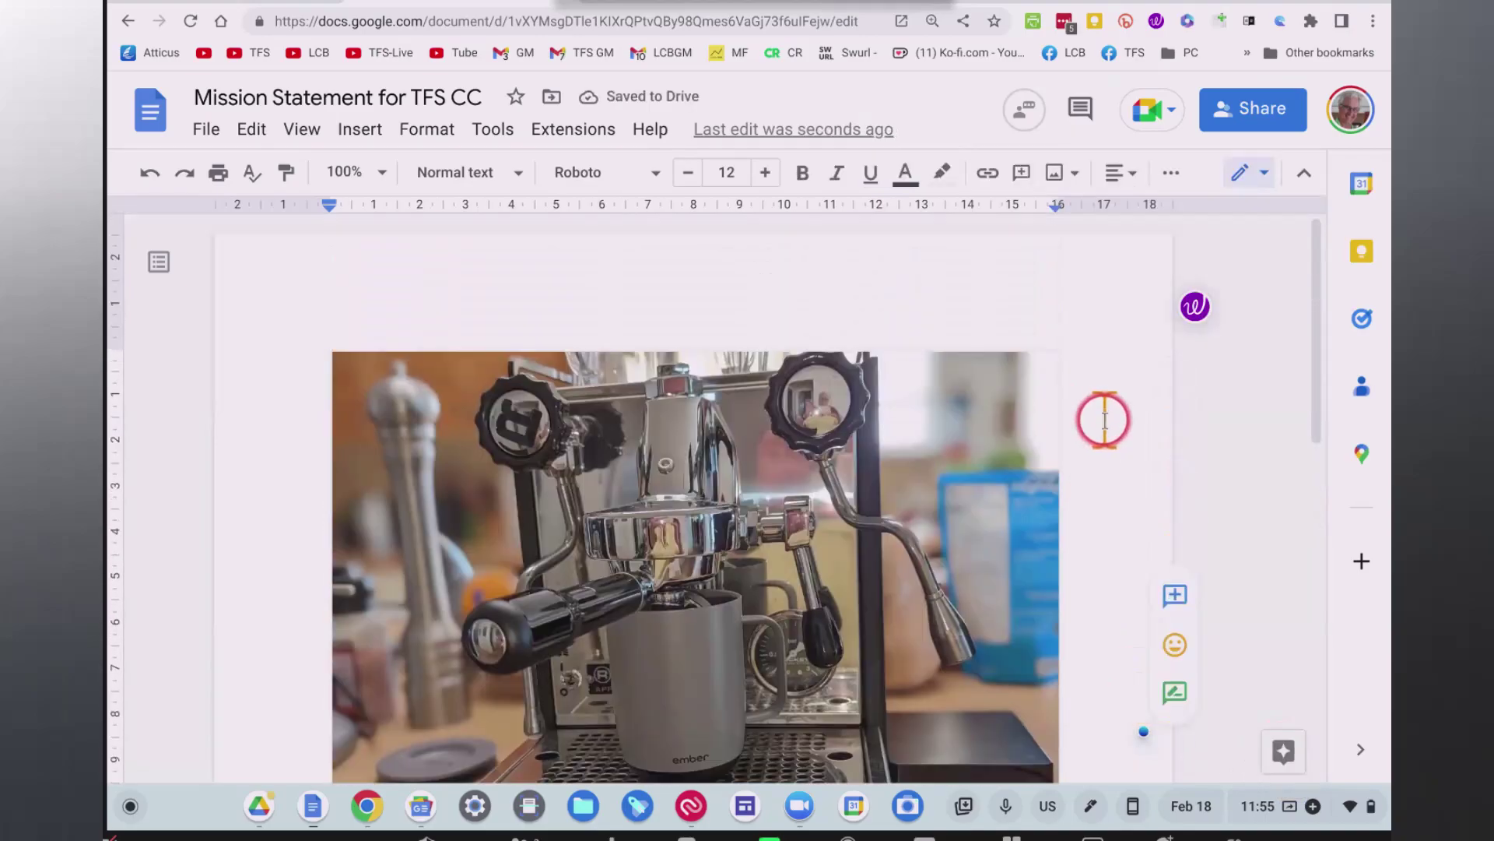
pyautogui.scroll(-1, 1105, 419)
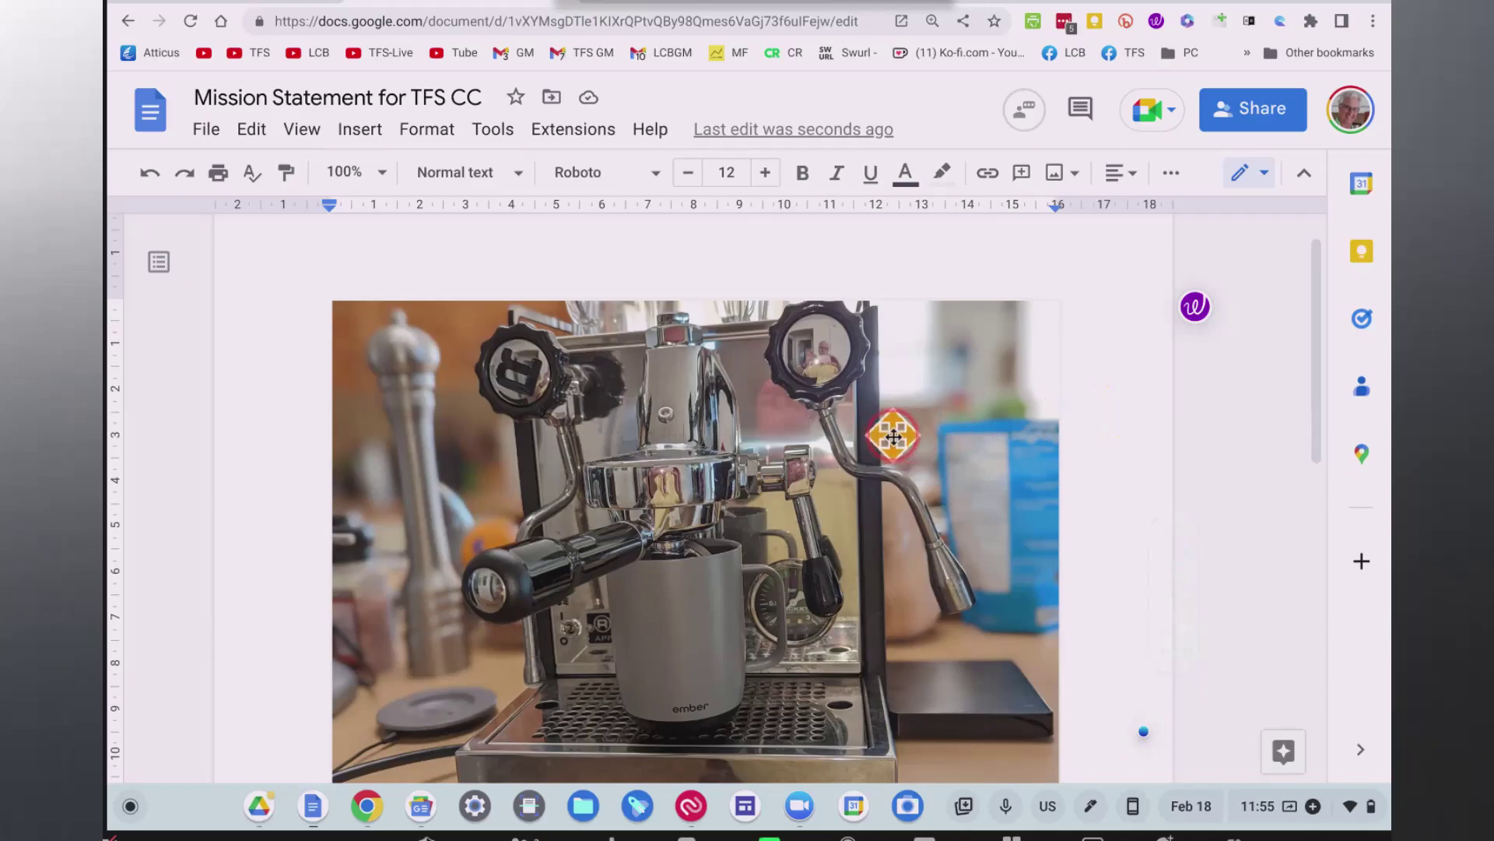
pyautogui.scroll(-4, 892, 436)
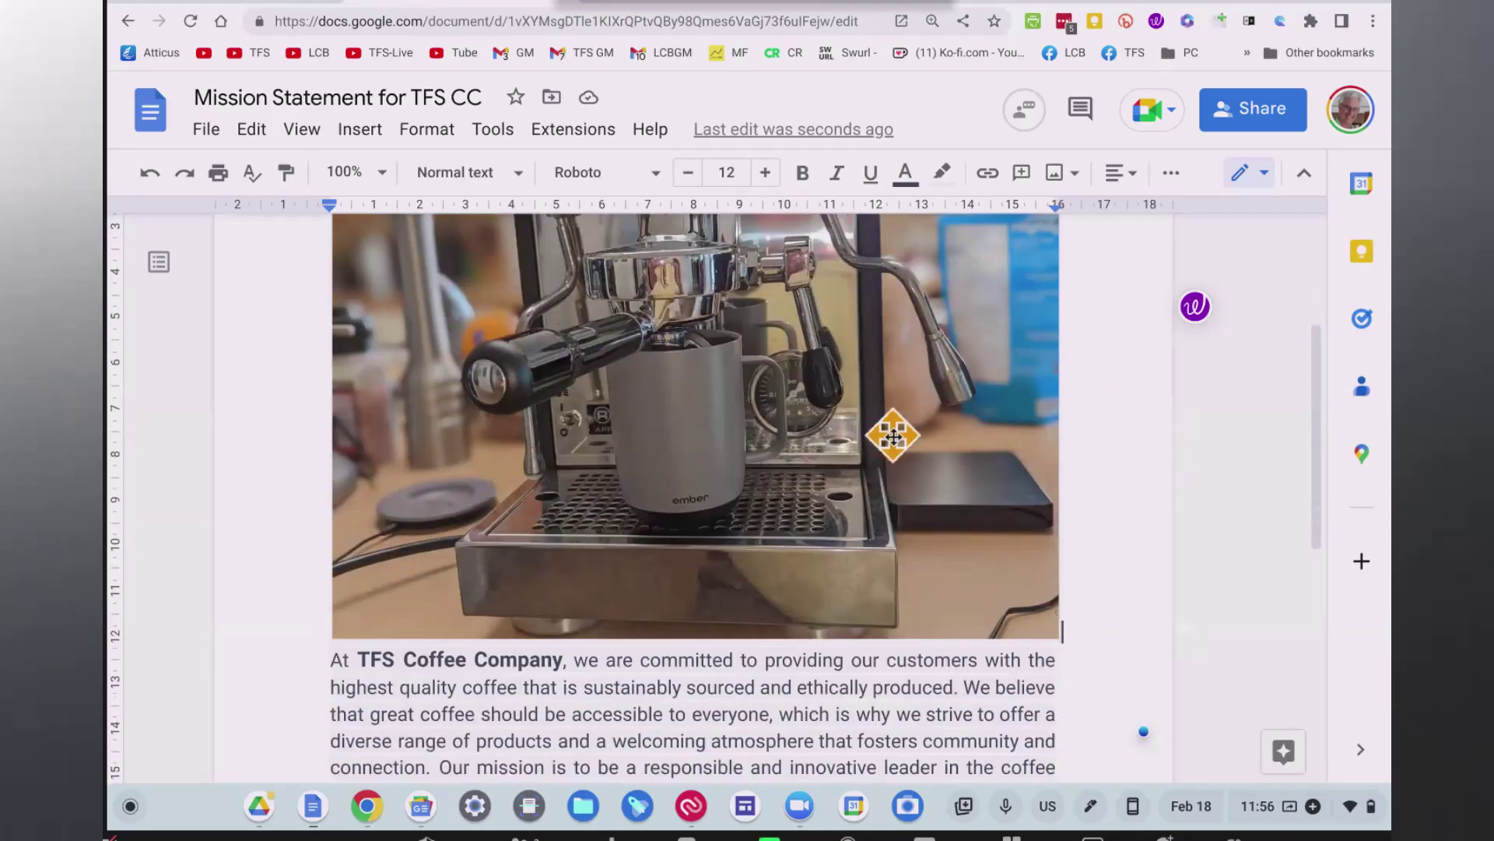
pyautogui.scroll(-2, 893, 435)
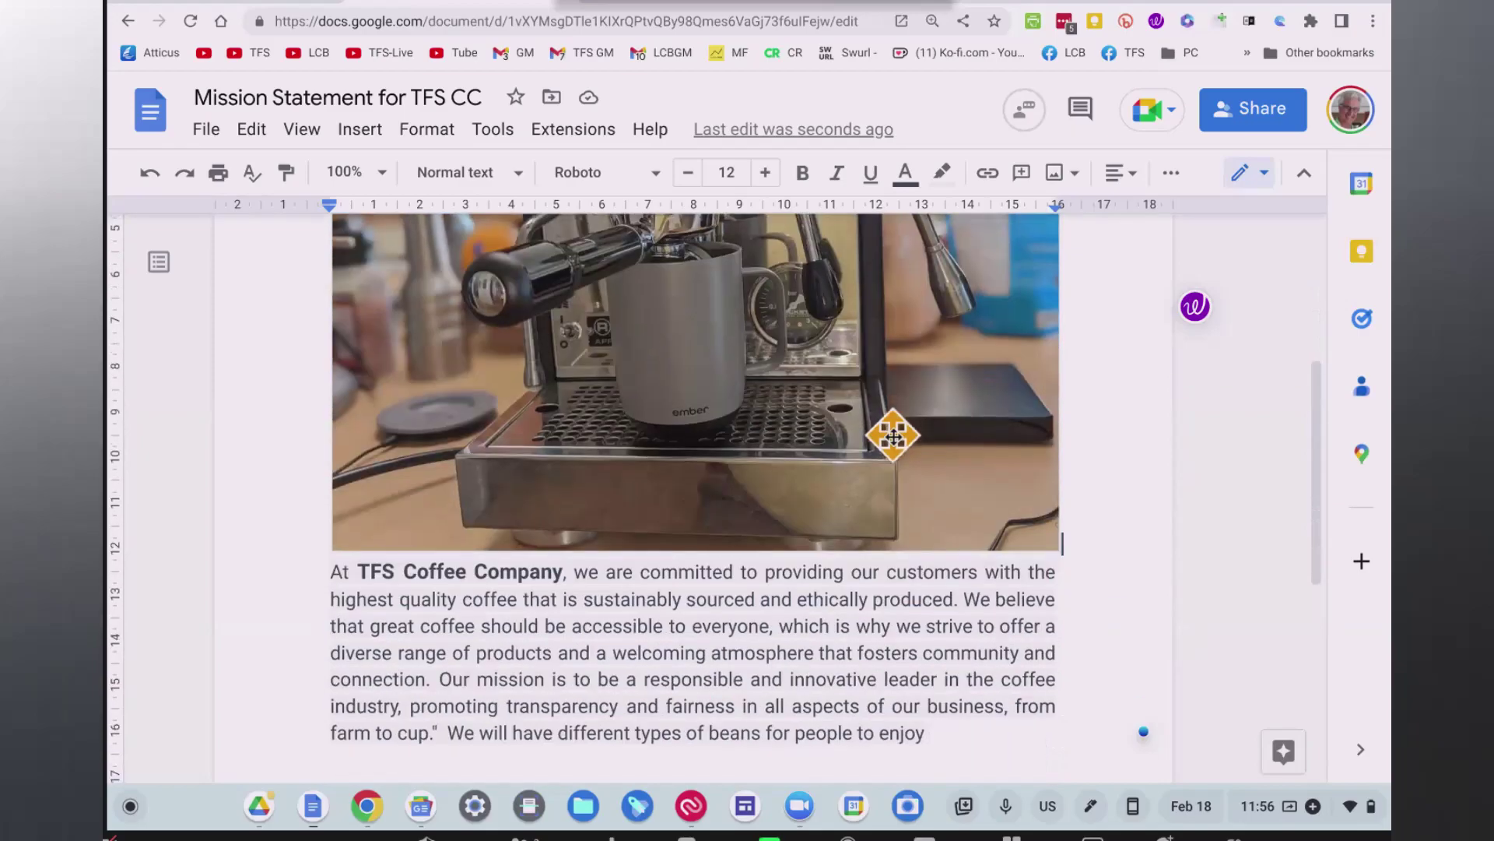